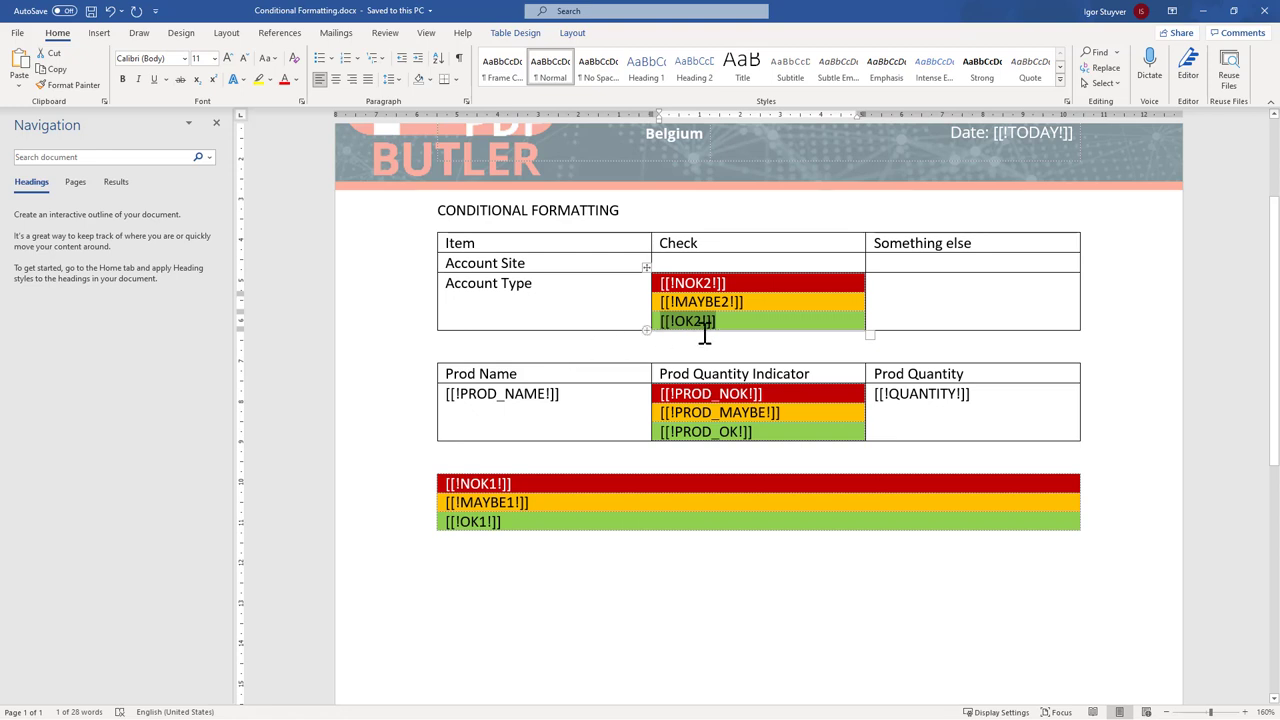
# Step: Shade the [[!NOK1!]] row of the coloured table below the product table with the standard dark red colour
pyautogui.click(757, 285)
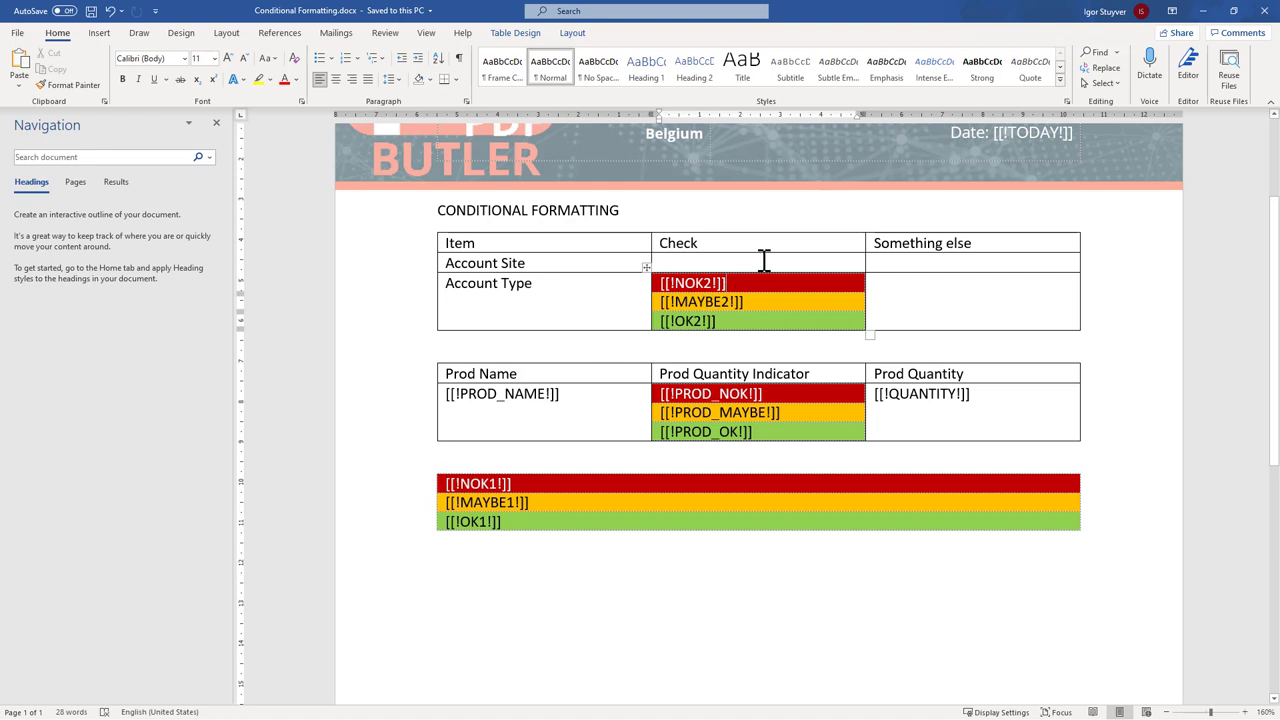
pyautogui.click(477, 484)
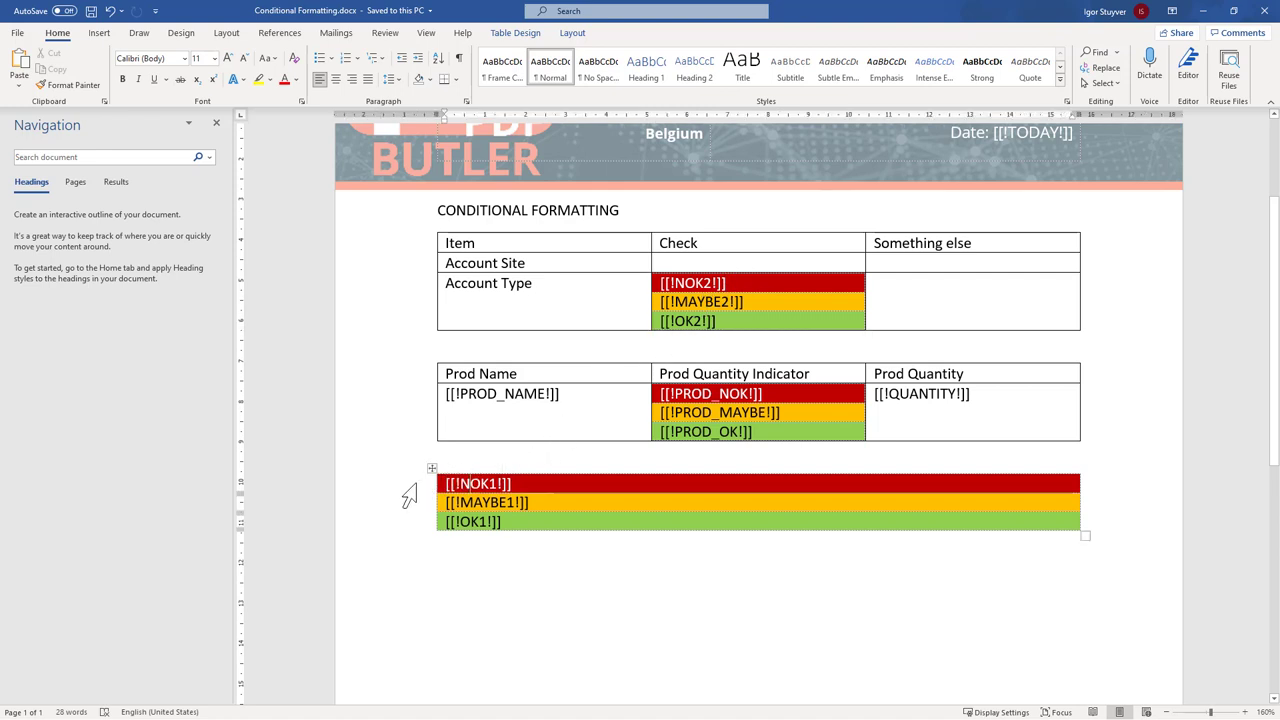
pyautogui.click(409, 488)
pyautogui.moveTo(409, 512); pyautogui.dragTo(408, 531)
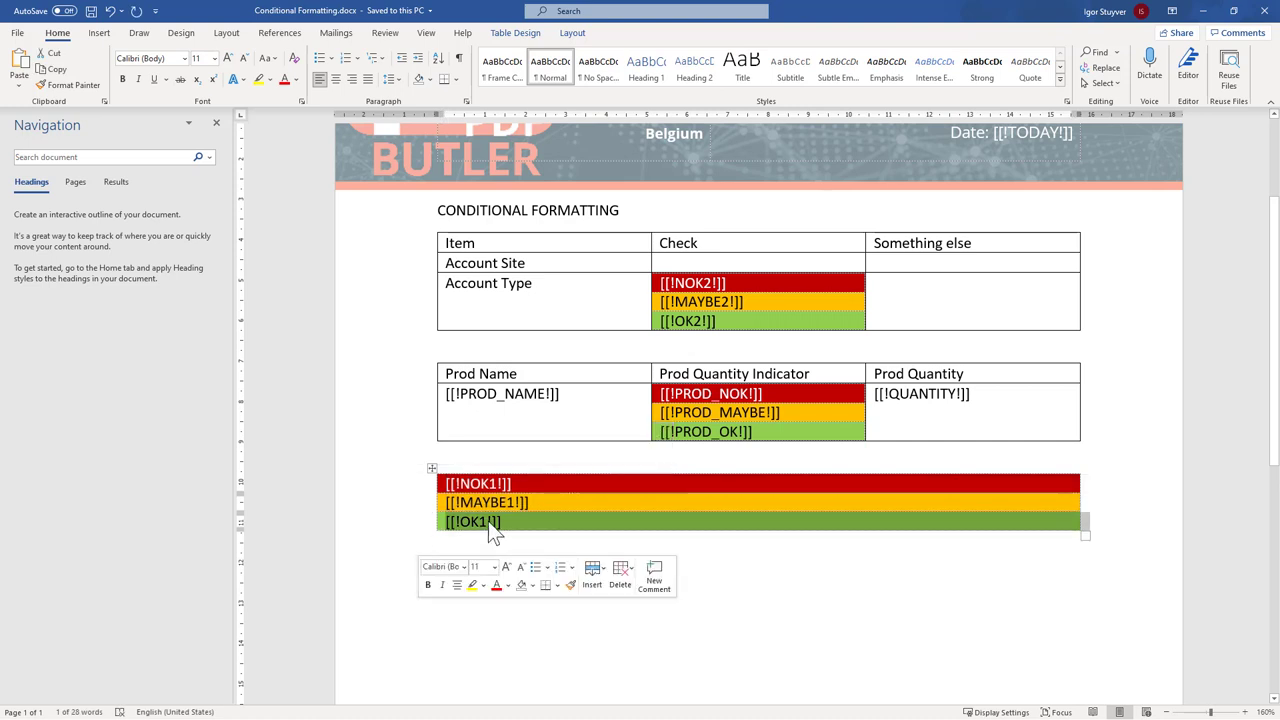
pyautogui.click(519, 483)
pyautogui.rightClick(519, 483)
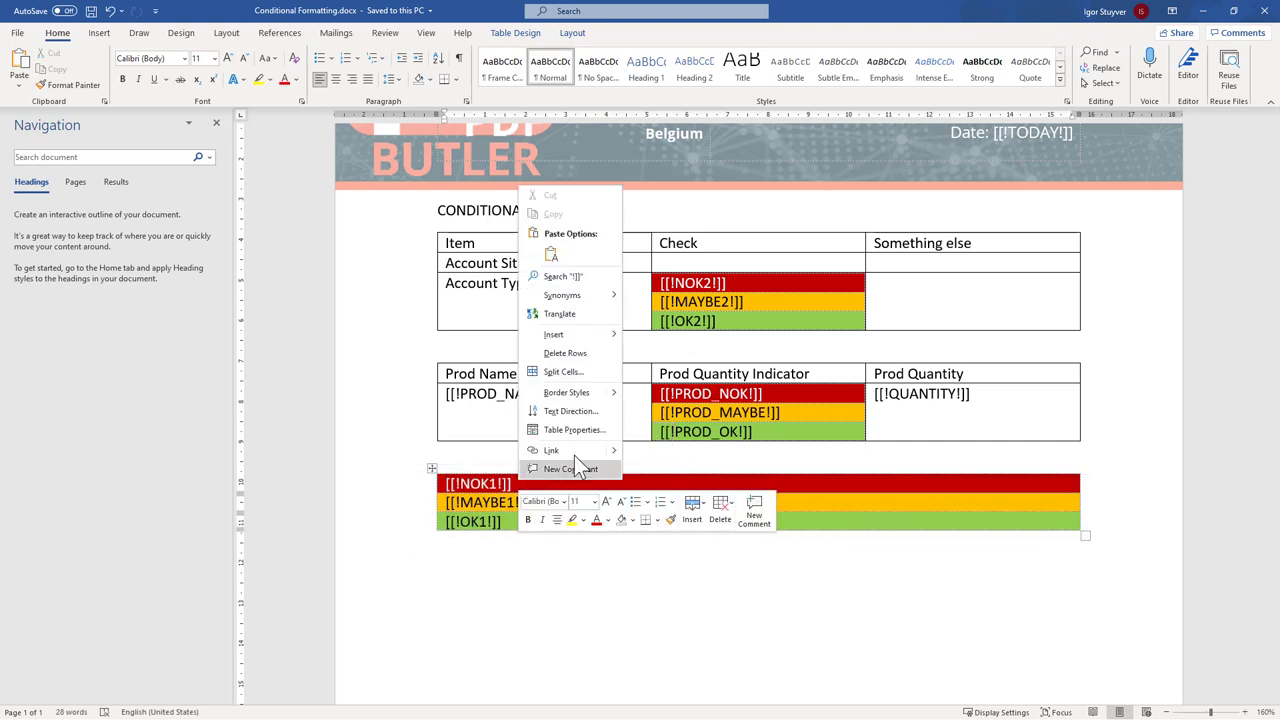
pyautogui.click(633, 521)
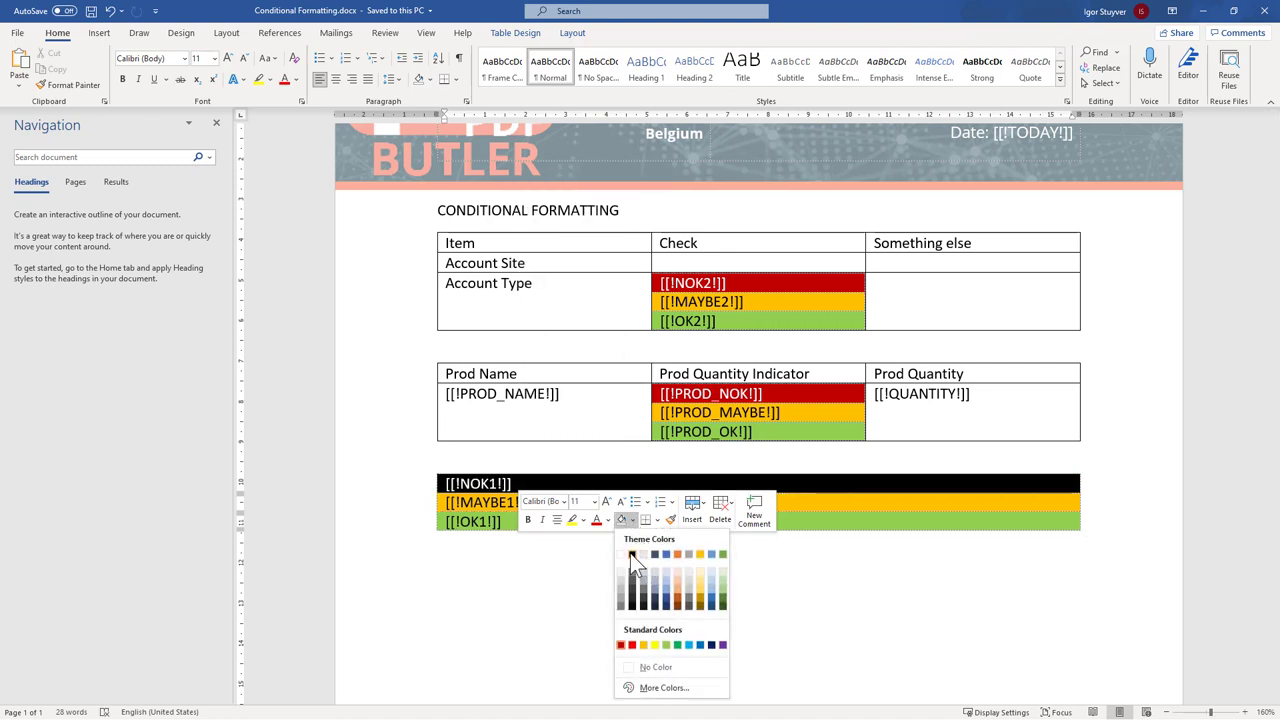
pyautogui.click(621, 645)
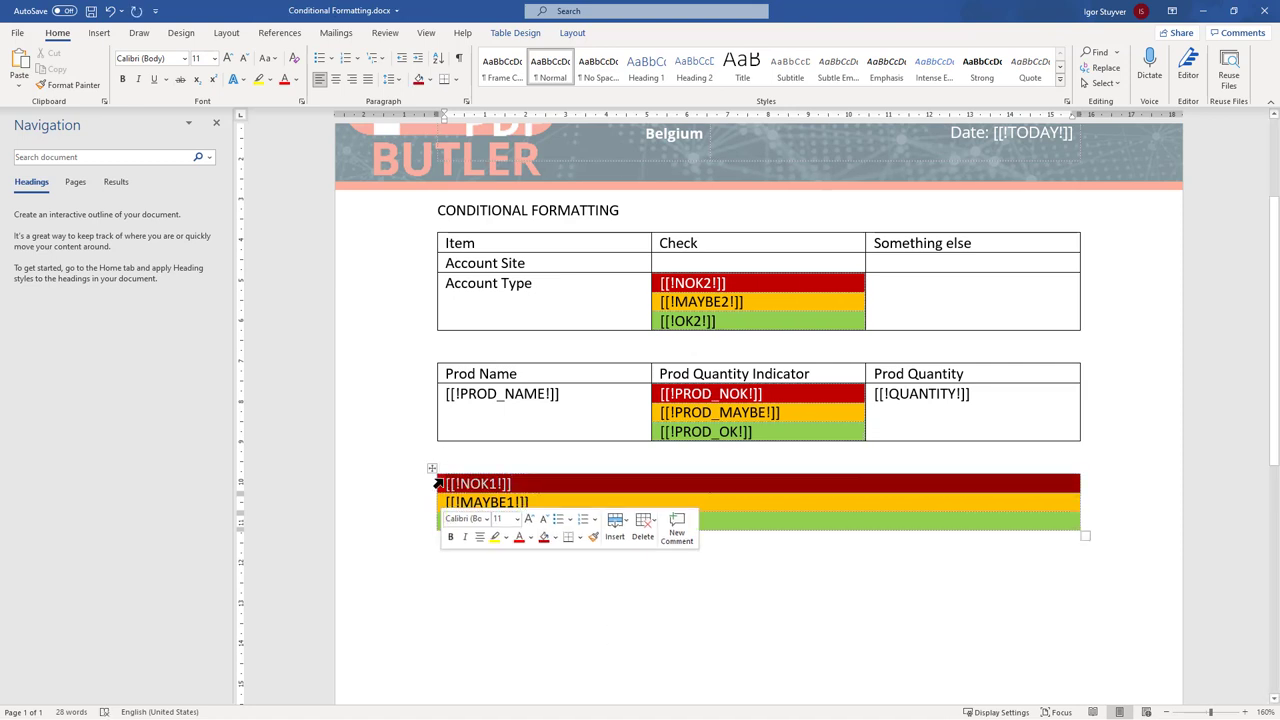
# Step: Review the default cell margins, border and shading settings and preferred width of the table containing [[!NOK1!]]
pyautogui.click(521, 487)
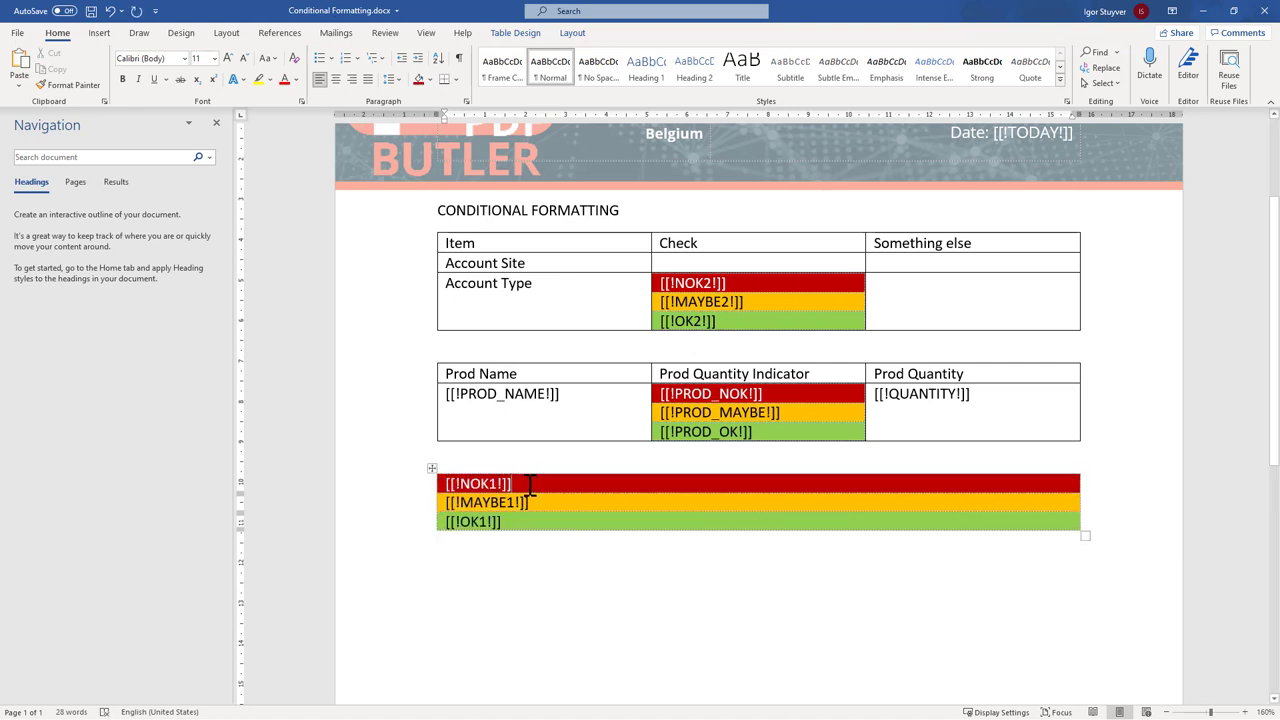
pyautogui.moveTo(514, 484); pyautogui.dragTo(446, 484)
pyautogui.rightClick(578, 497)
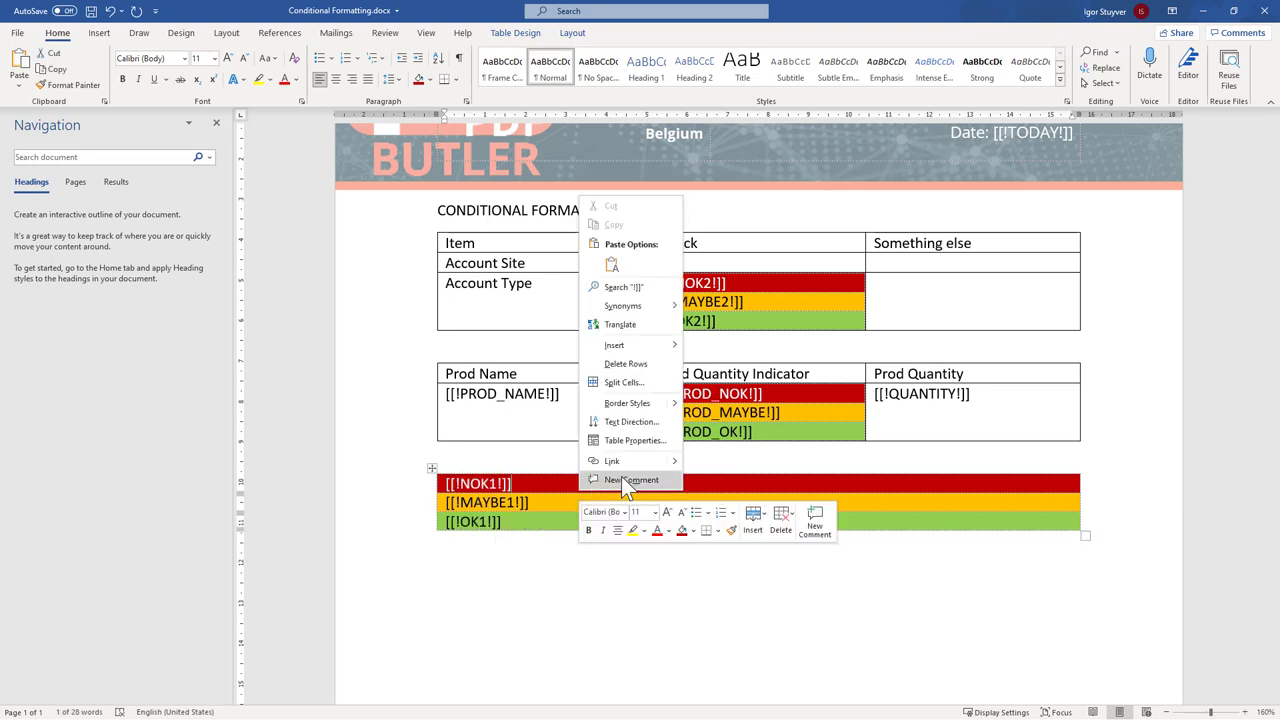
pyautogui.click(650, 441)
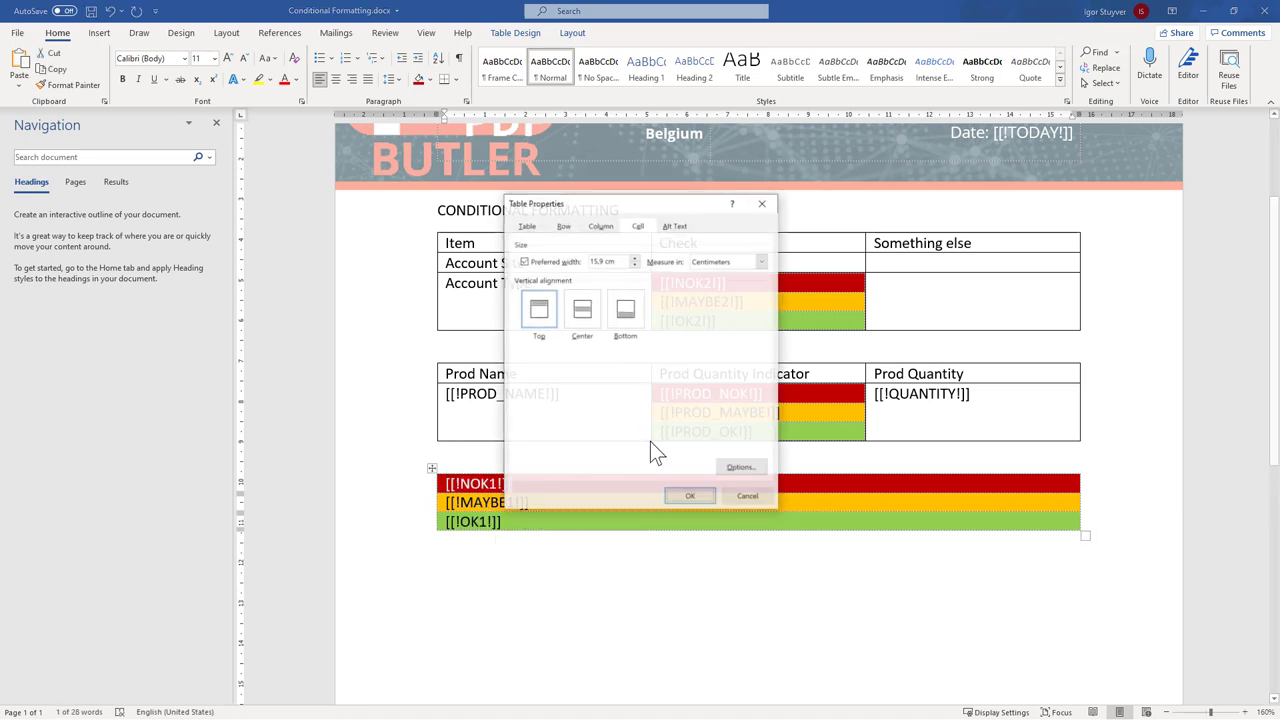
pyautogui.click(526, 226)
pyautogui.click(740, 466)
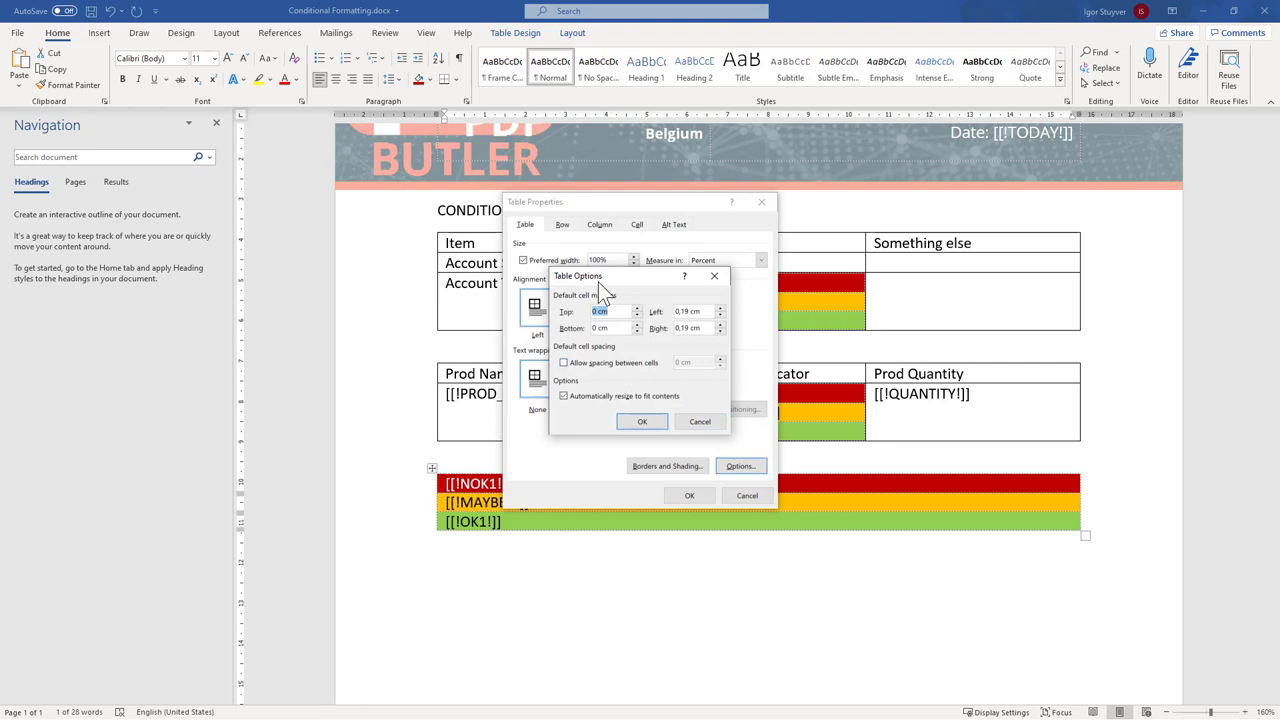
pyautogui.click(700, 422)
pyautogui.click(685, 466)
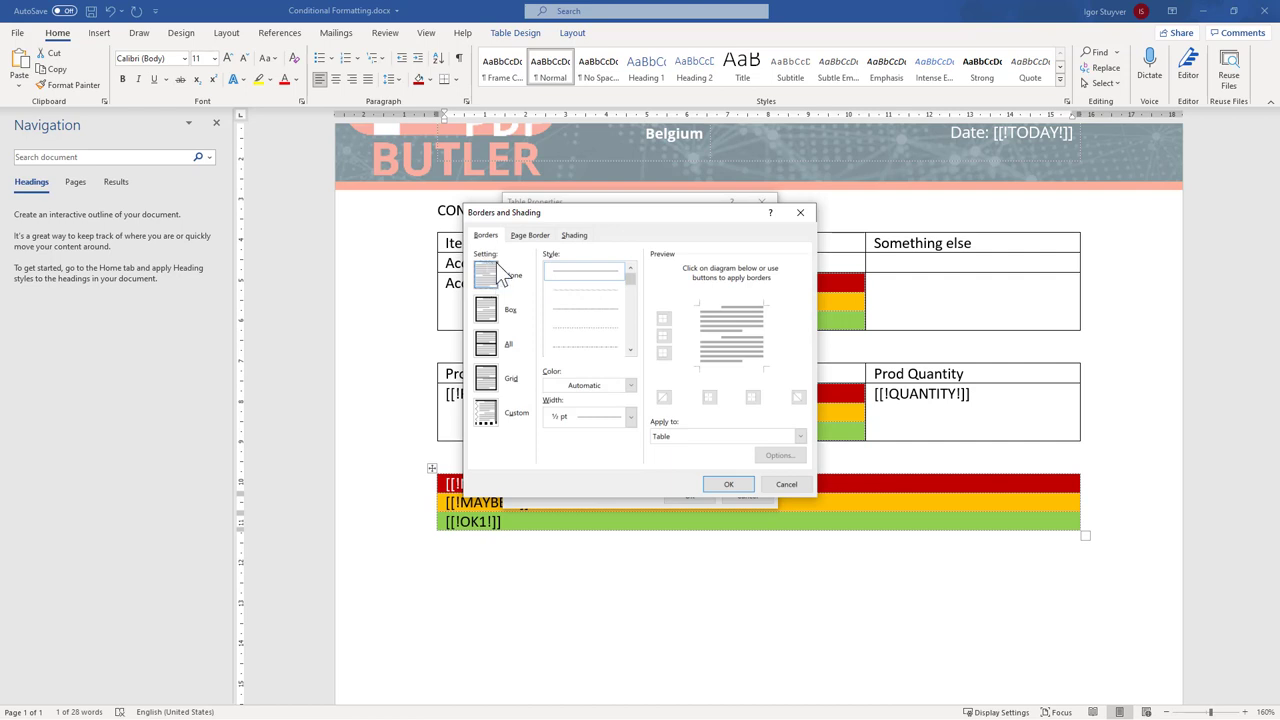
pyautogui.click(727, 484)
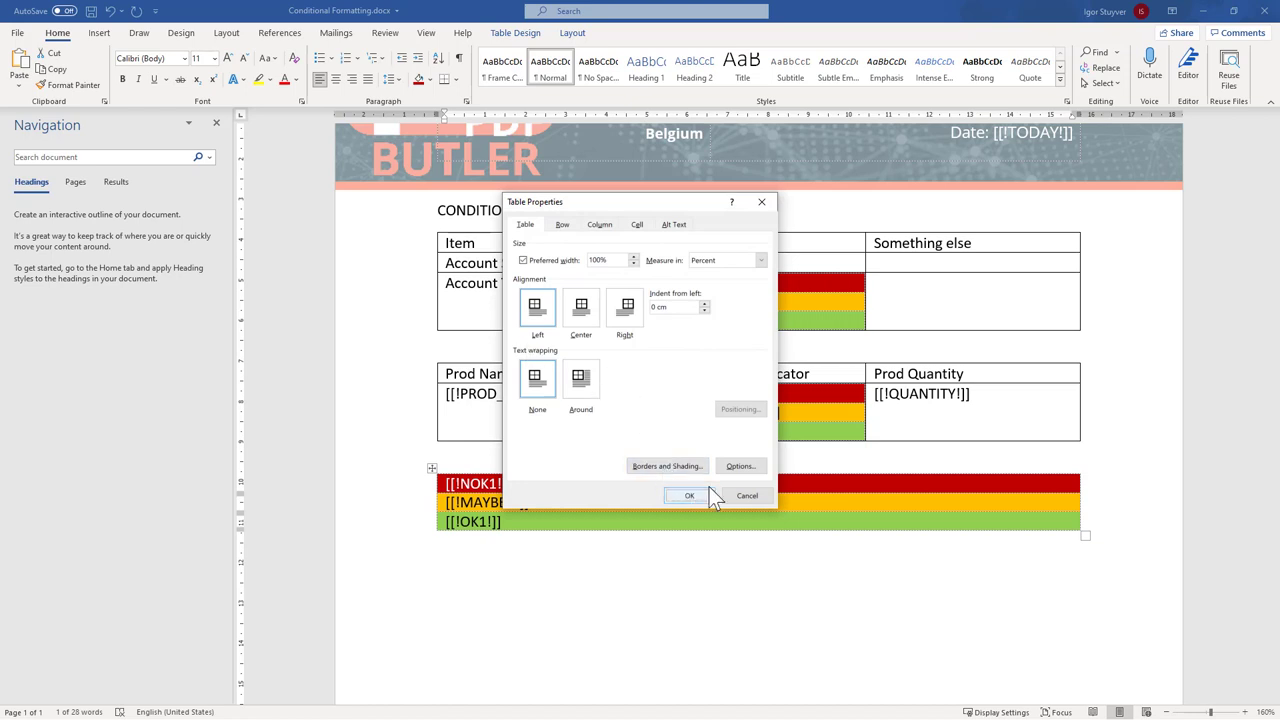
pyautogui.moveTo(610, 260); pyautogui.dragTo(586, 260)
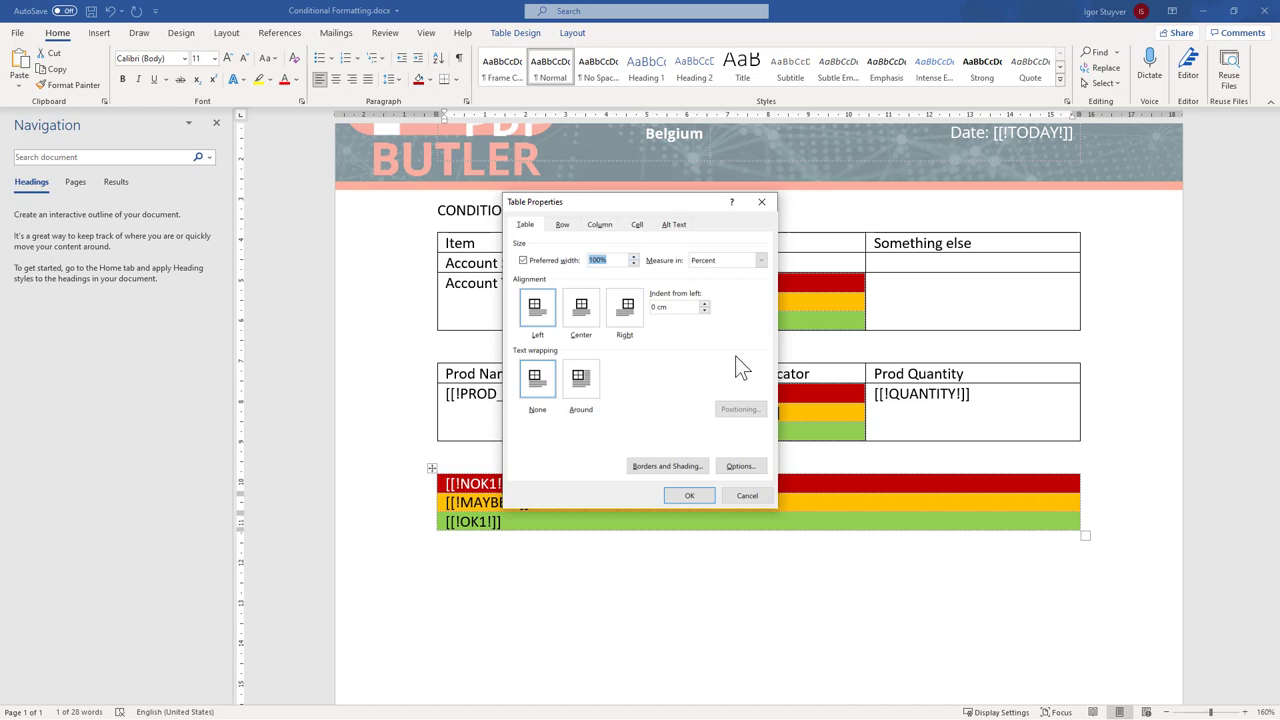
pyautogui.click(747, 496)
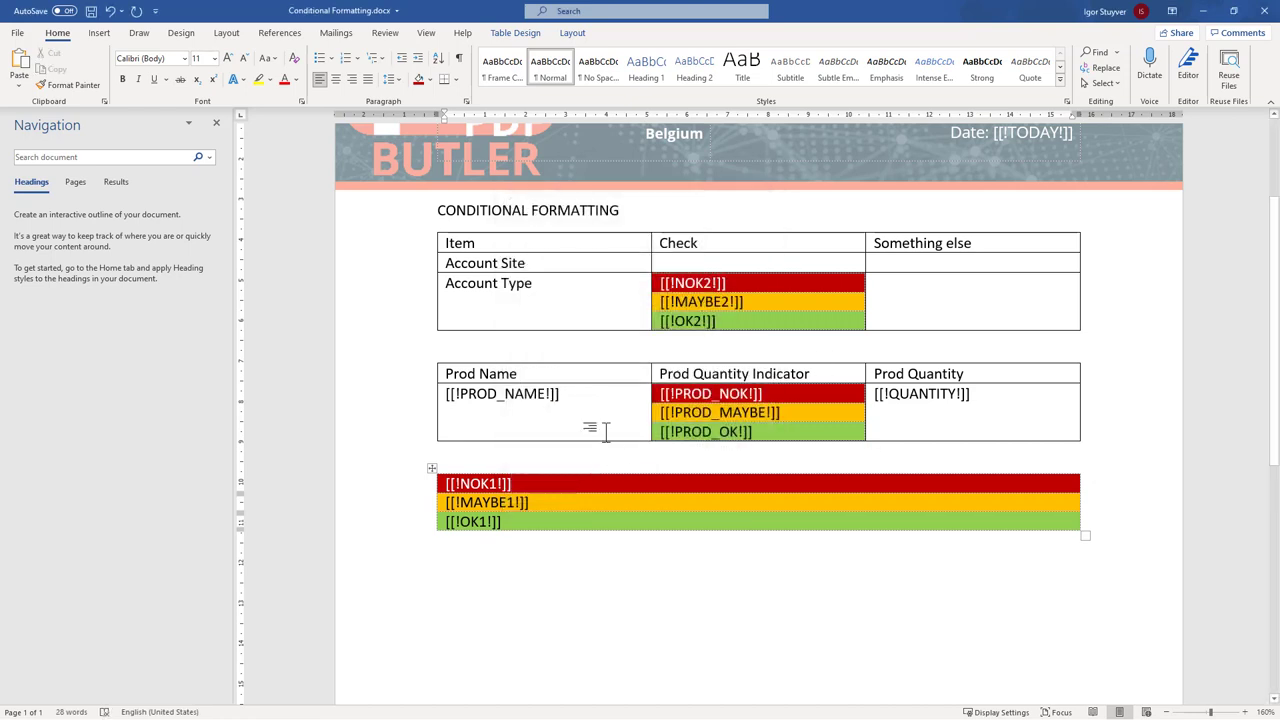
# Step: Inspect the cell margin options of the empty Check cell in the Account Site row, leaving them as they are
pyautogui.click(432, 468)
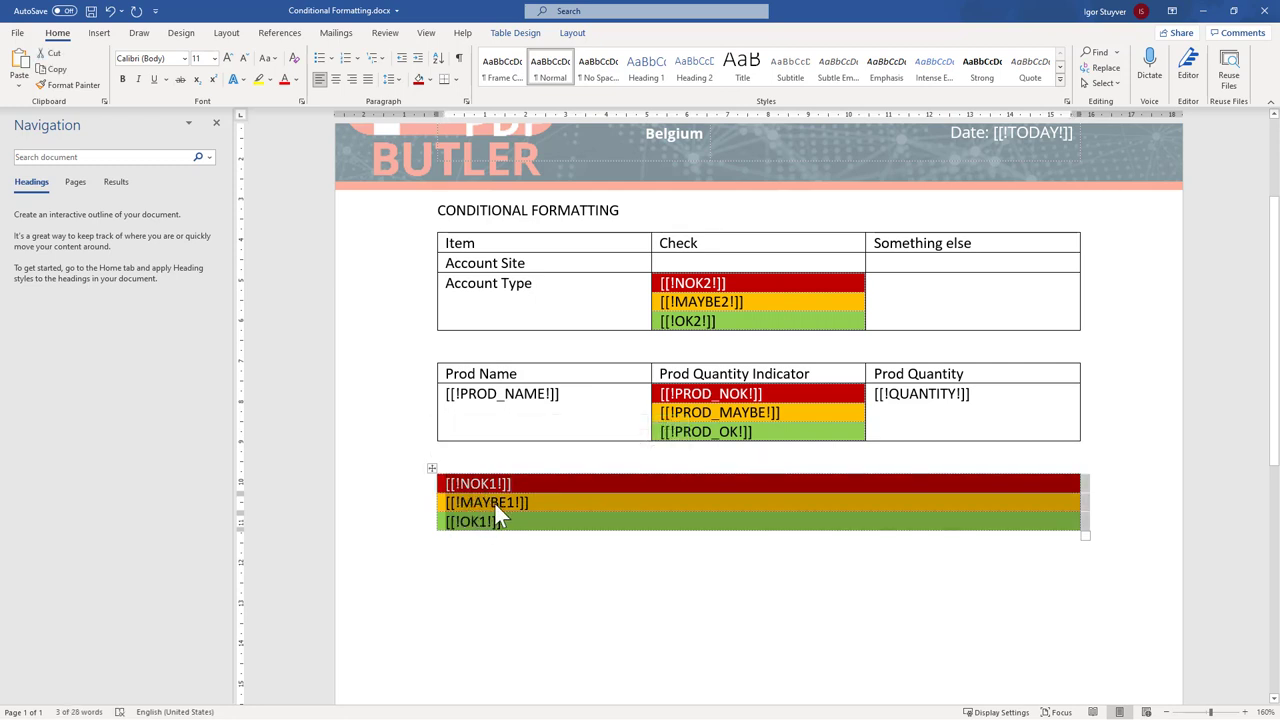
pyautogui.click(680, 262)
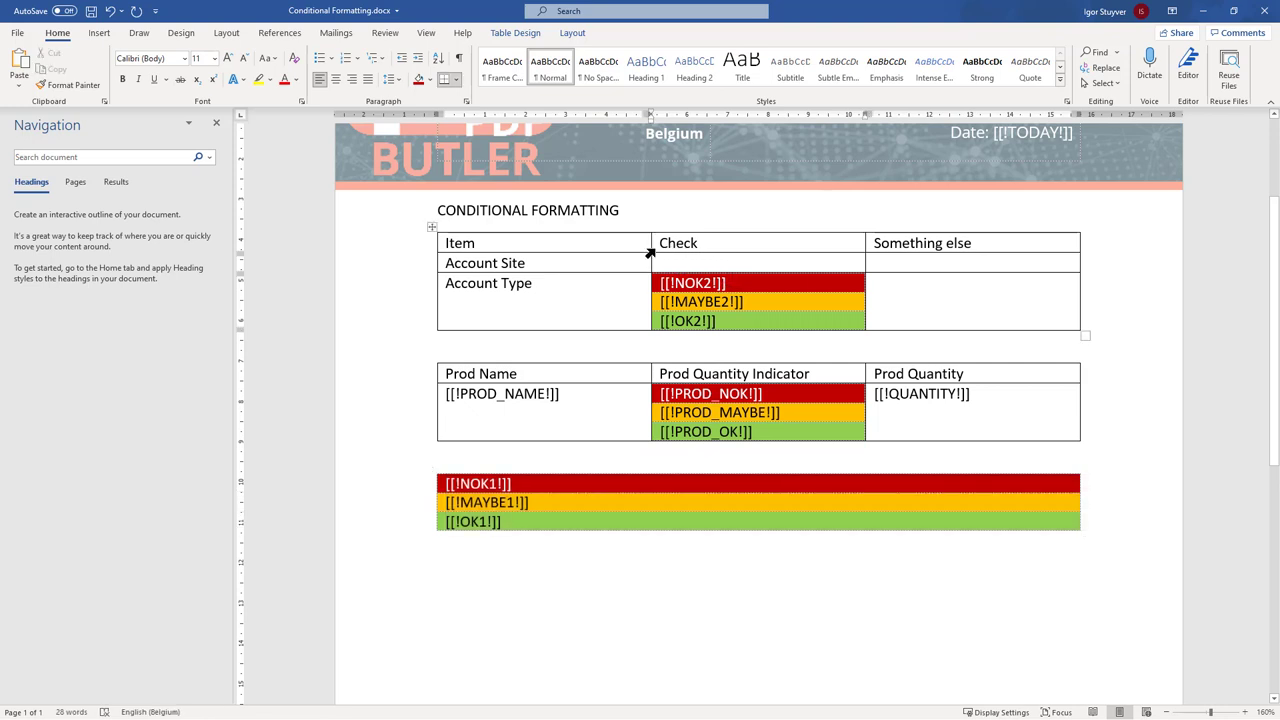
pyautogui.rightClick(676, 261)
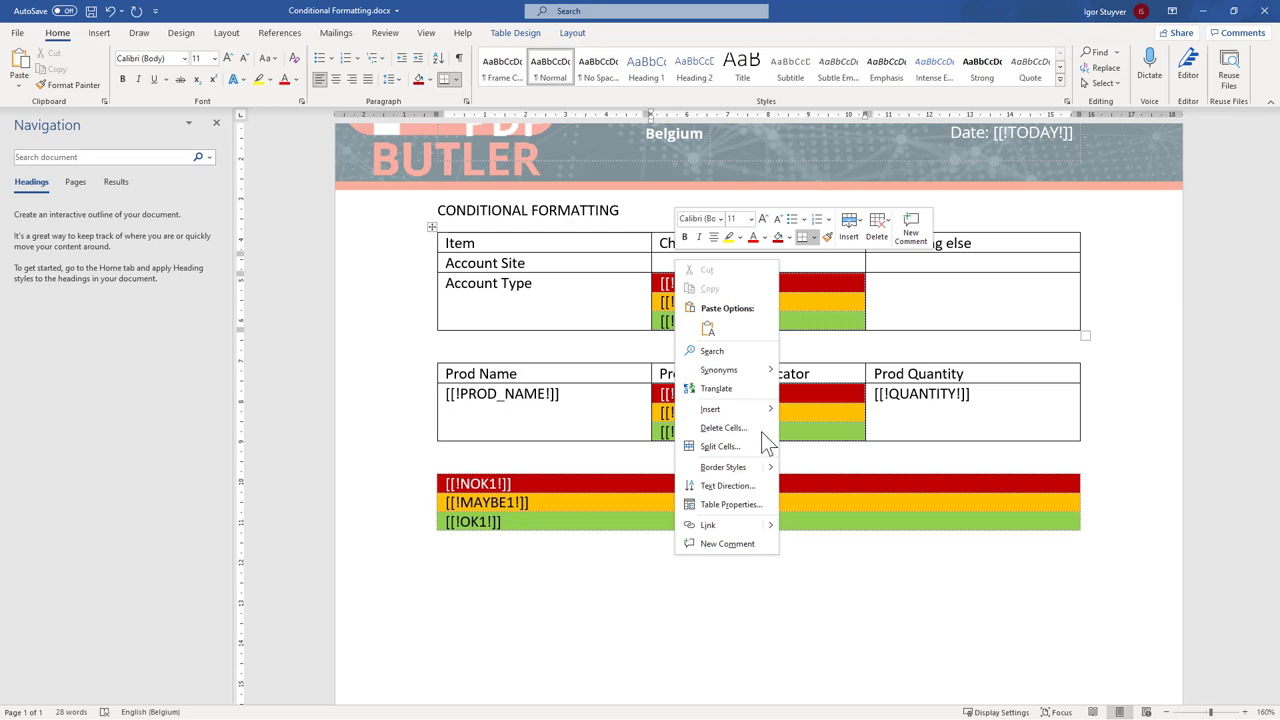
pyautogui.click(747, 505)
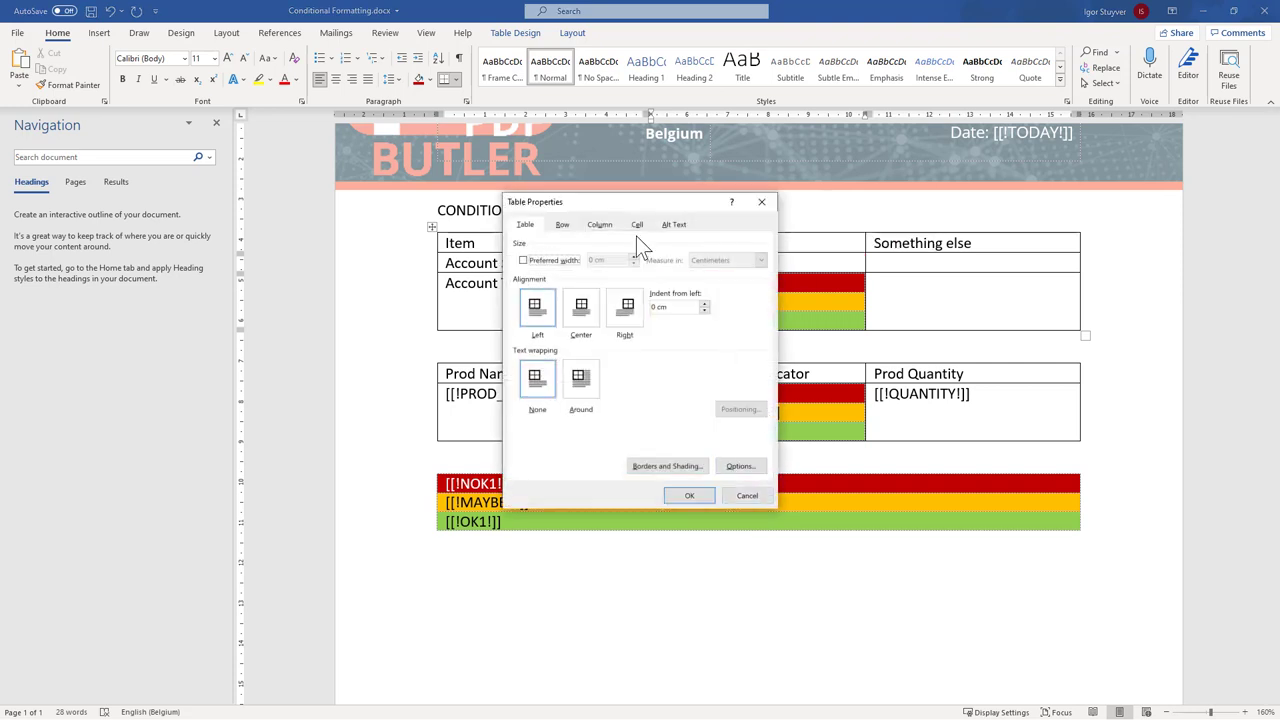
pyautogui.click(637, 226)
pyautogui.click(742, 467)
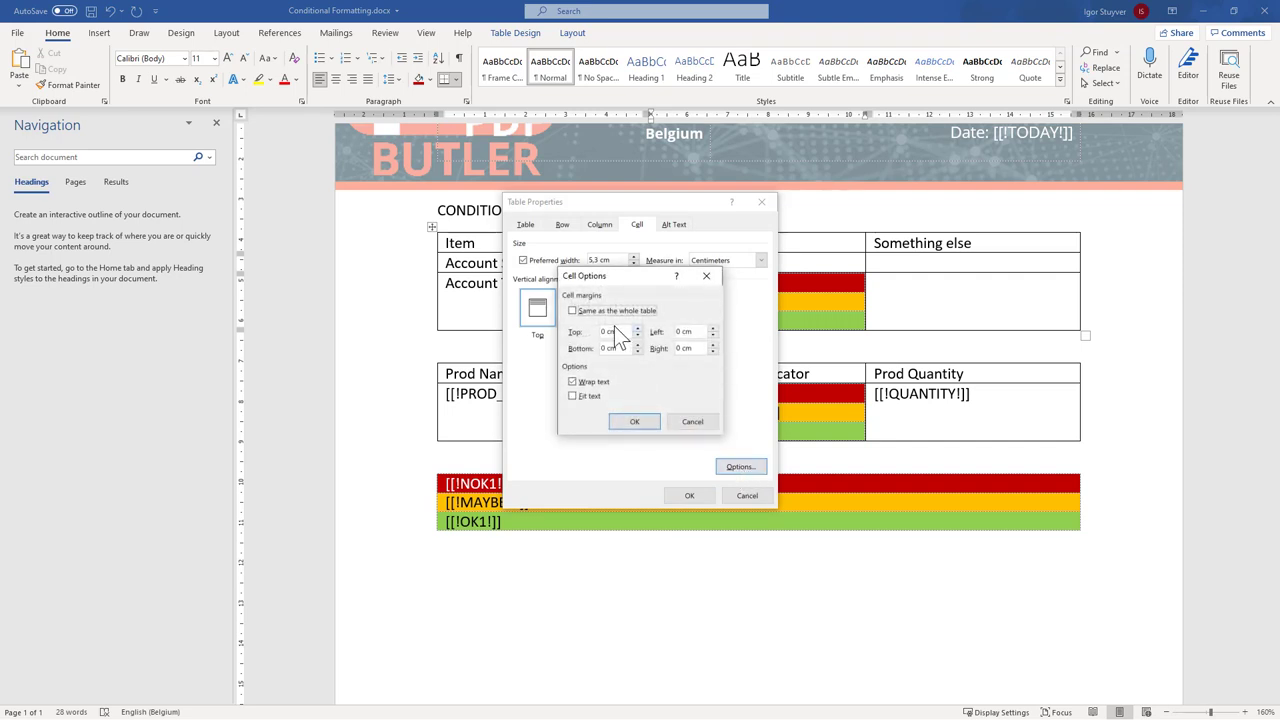
pyautogui.click(684, 331)
pyautogui.click(700, 348)
pyautogui.click(694, 422)
pyautogui.click(747, 494)
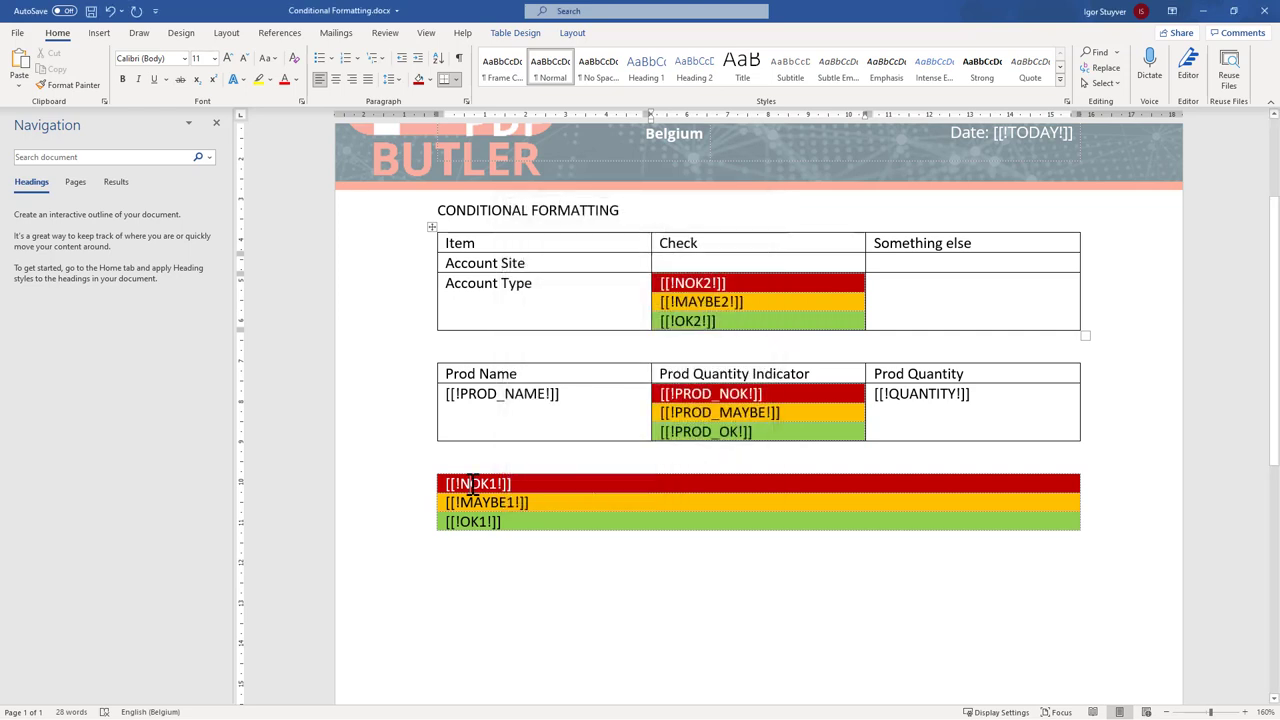
# Step: Move the three-row table with [[!NOK1!]], [[!MAYBE1!]] and [[!OK1!]] into the empty Check cell of the Account Site row
pyautogui.click(432, 471)
pyautogui.press('BackSpace')
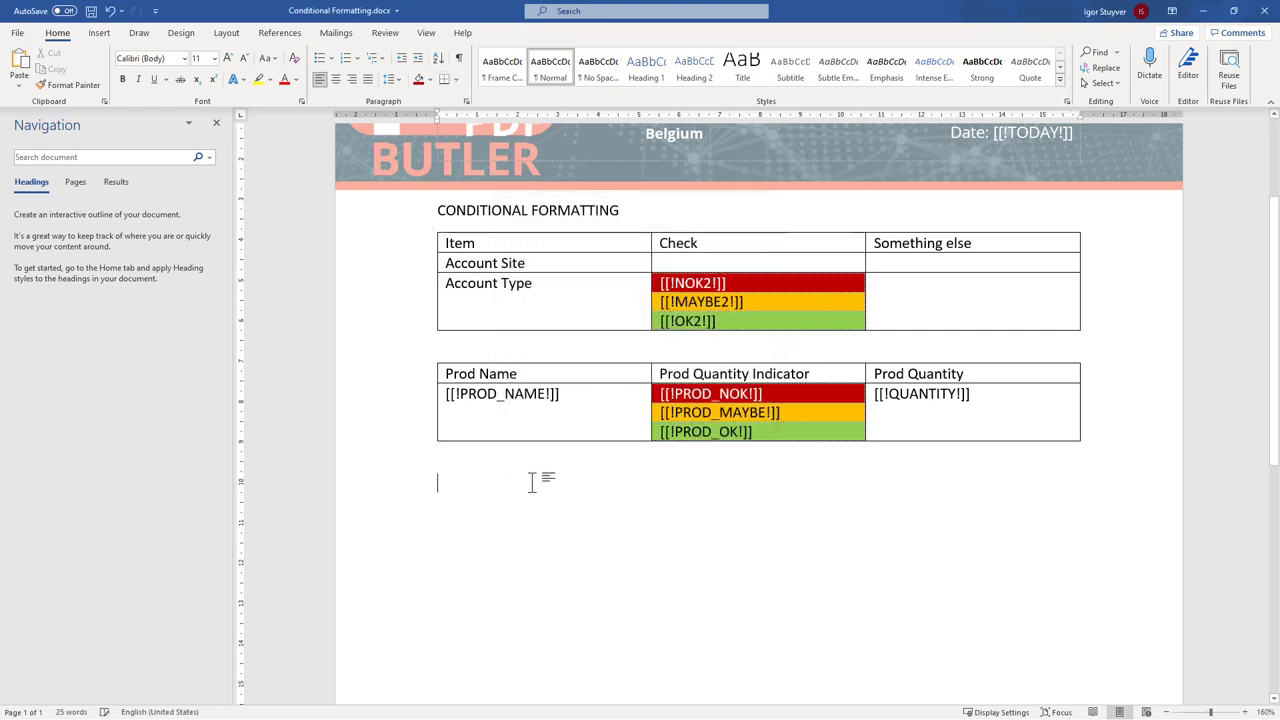
pyautogui.hotkey('ctrl', 'z')
pyautogui.hotkey('ctrl', 'c')
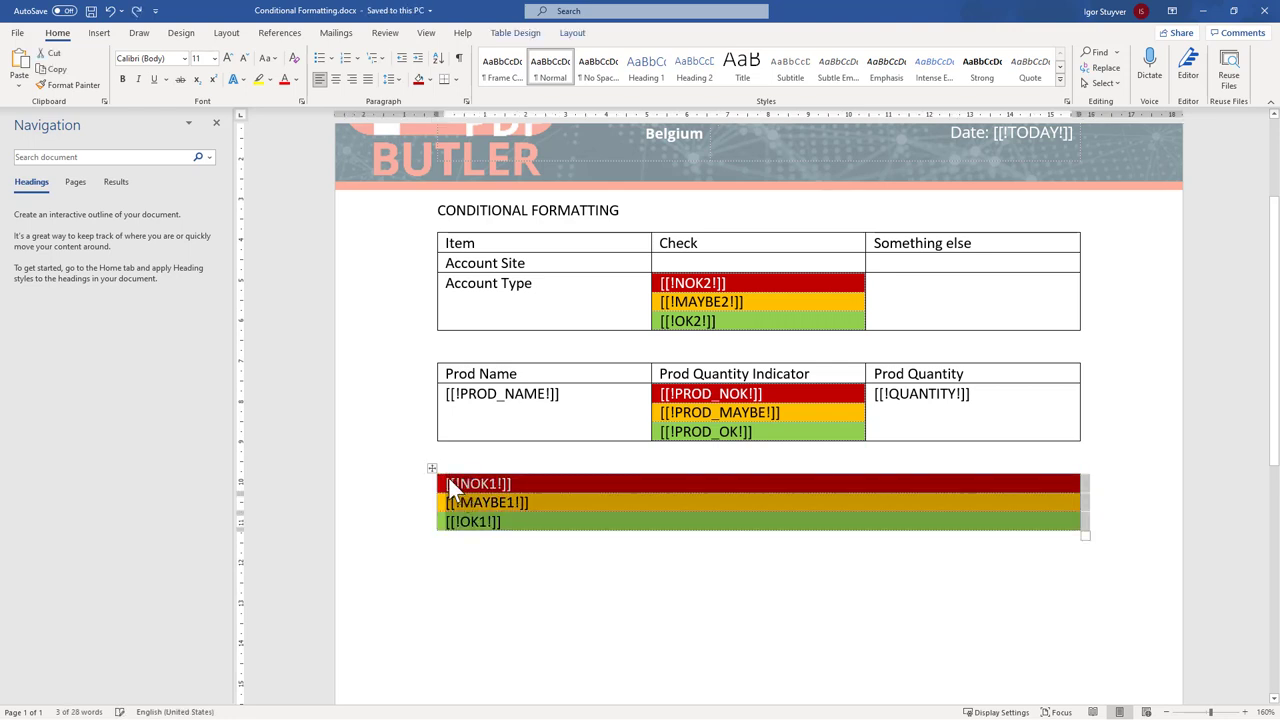
pyautogui.rightClick(452, 487)
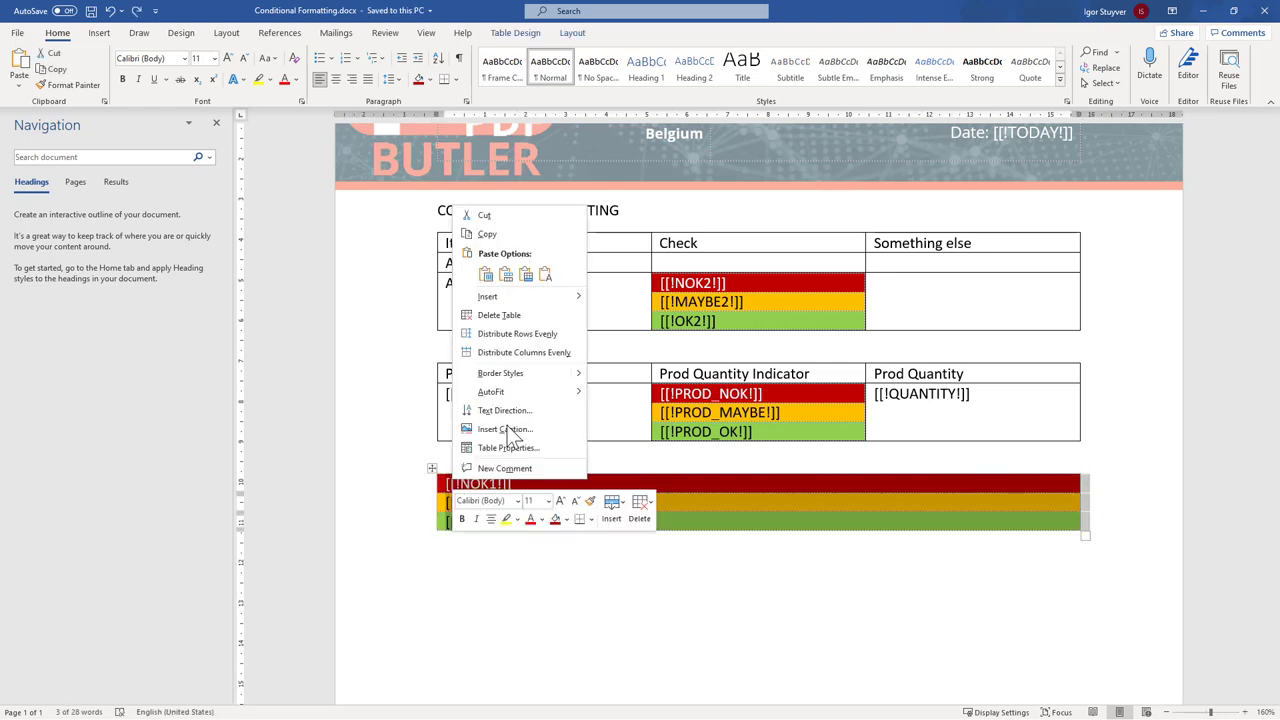
pyautogui.click(500, 220)
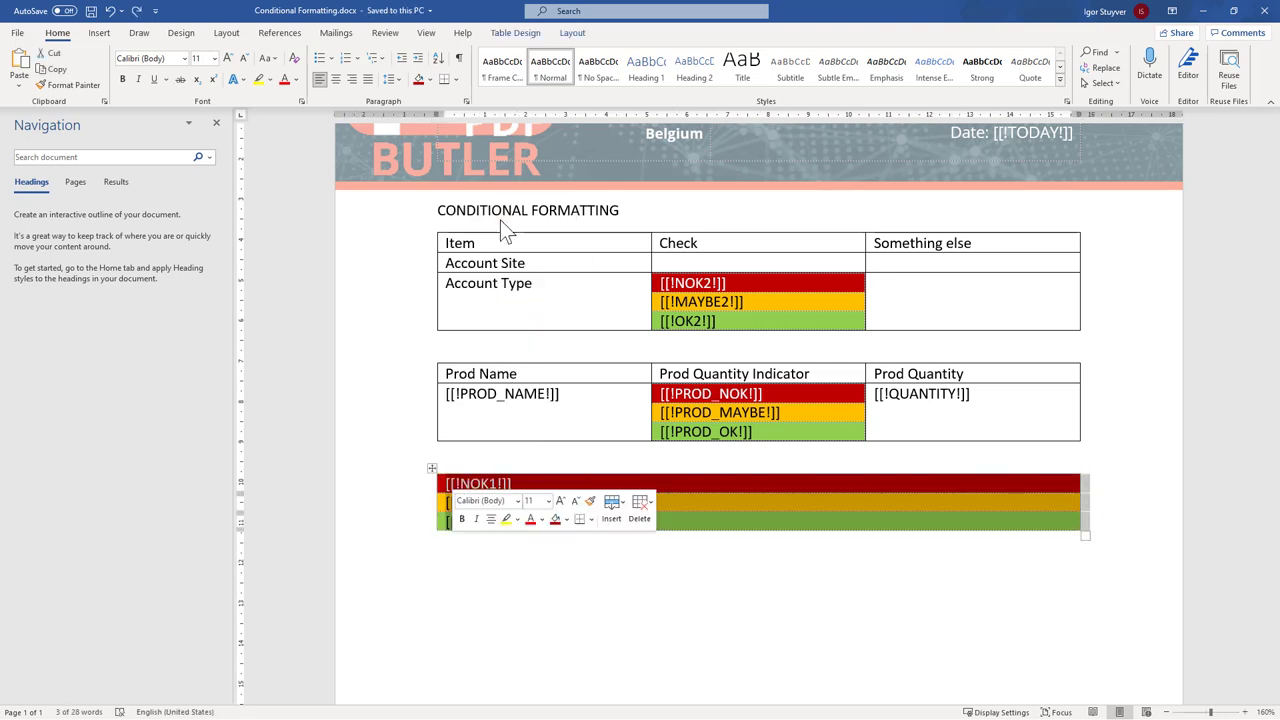
pyautogui.click(686, 262)
pyautogui.hotkey('ctrl', 'v')
pyautogui.press('BackSpace')
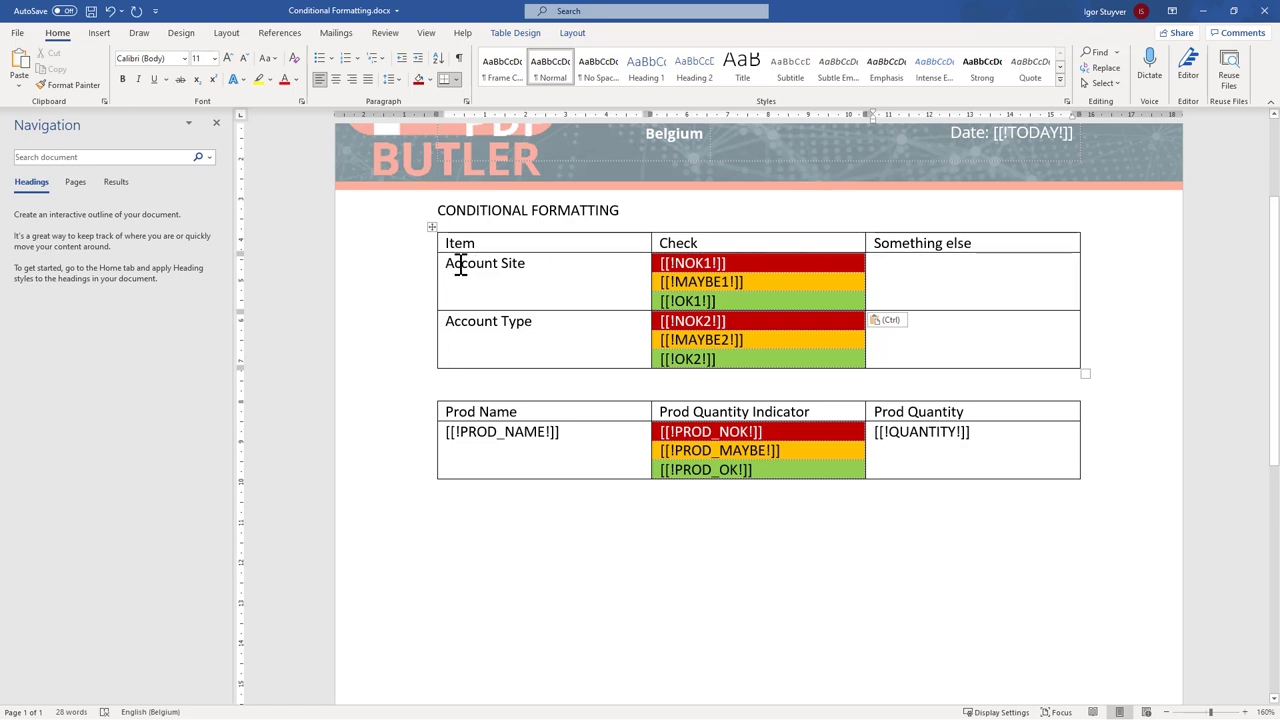
# Step: Examine the Account Site and Account Type rows and the product table's merge field row
pyautogui.moveTo(460, 266); pyautogui.dragTo(543, 266)
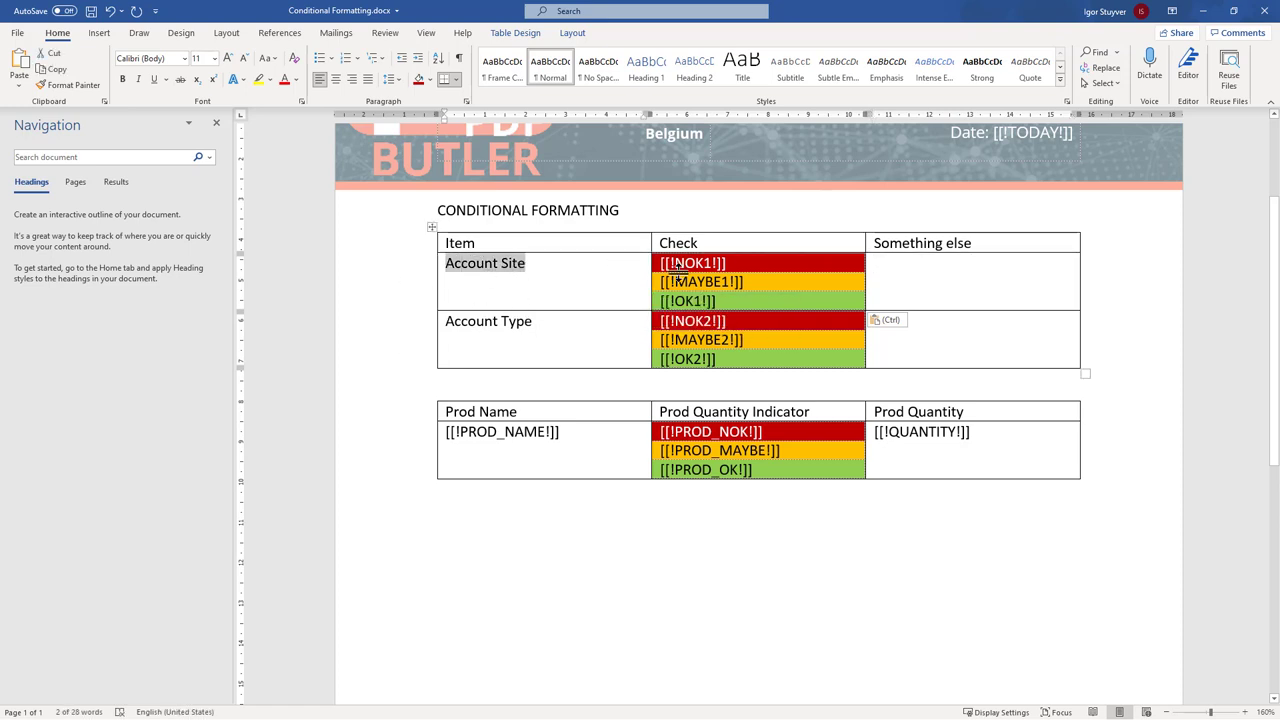
pyautogui.click(389, 343)
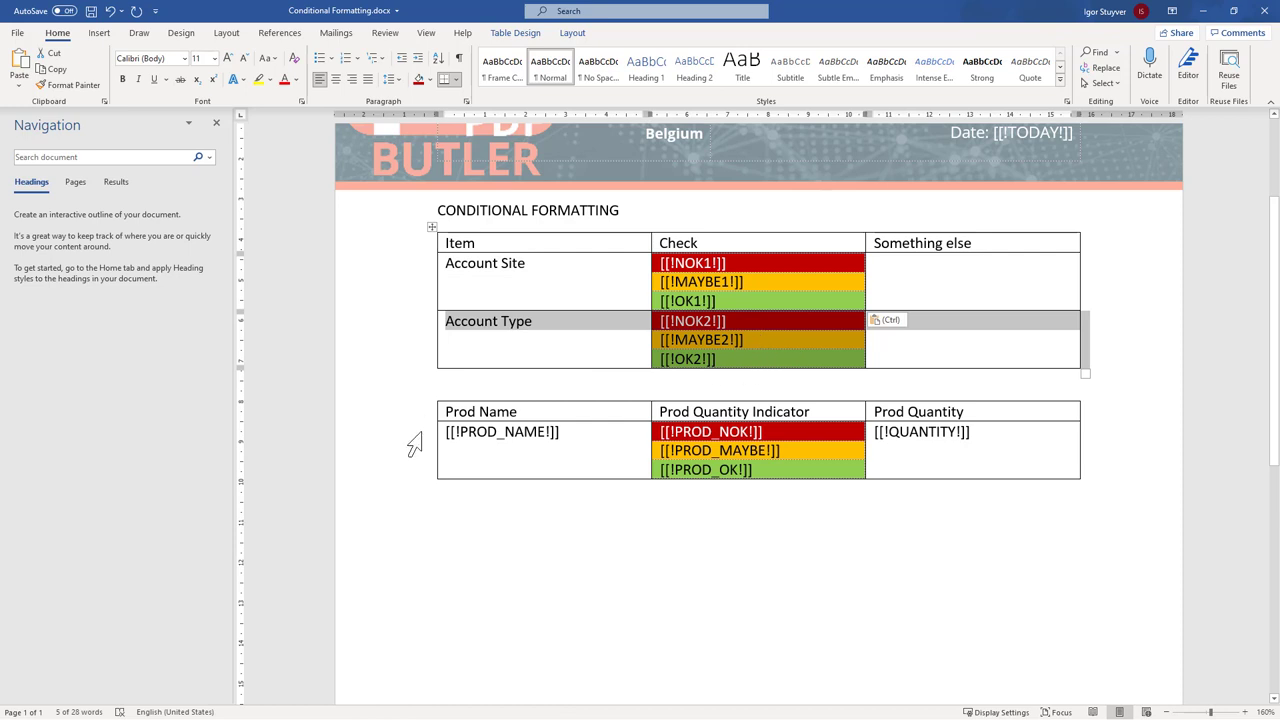
pyautogui.click(480, 434)
pyautogui.click(430, 395)
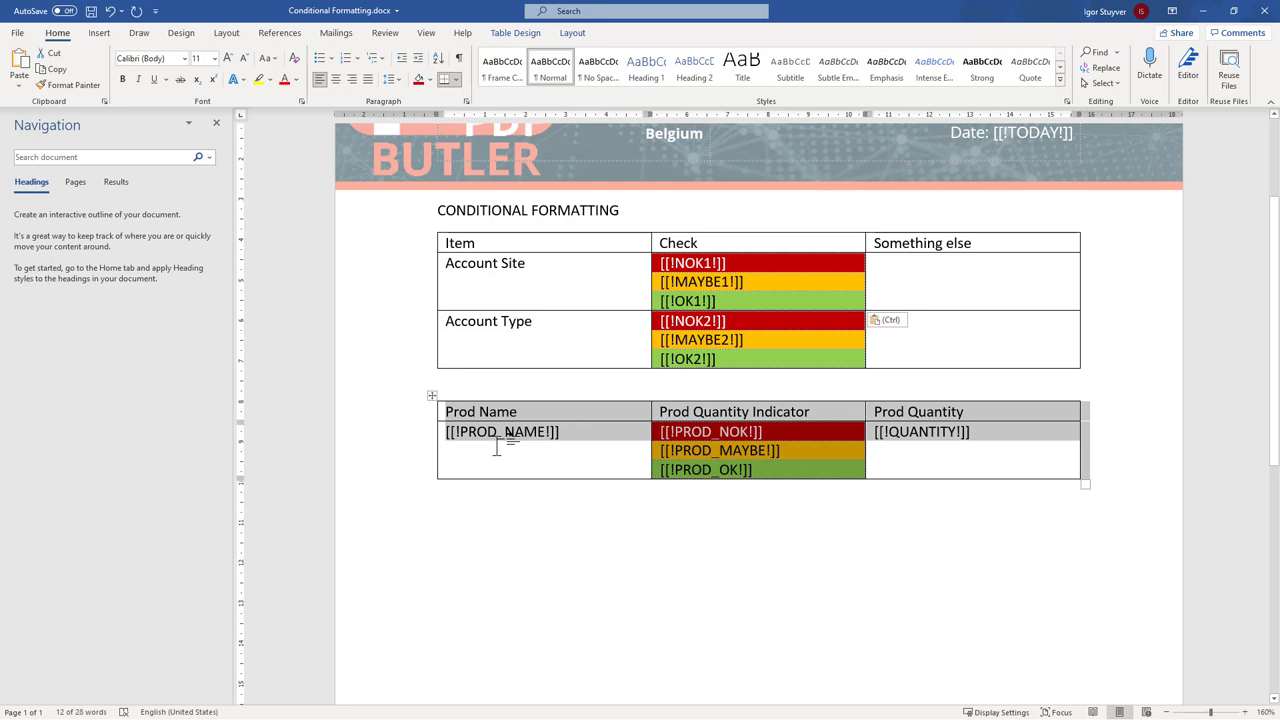
pyautogui.click(396, 450)
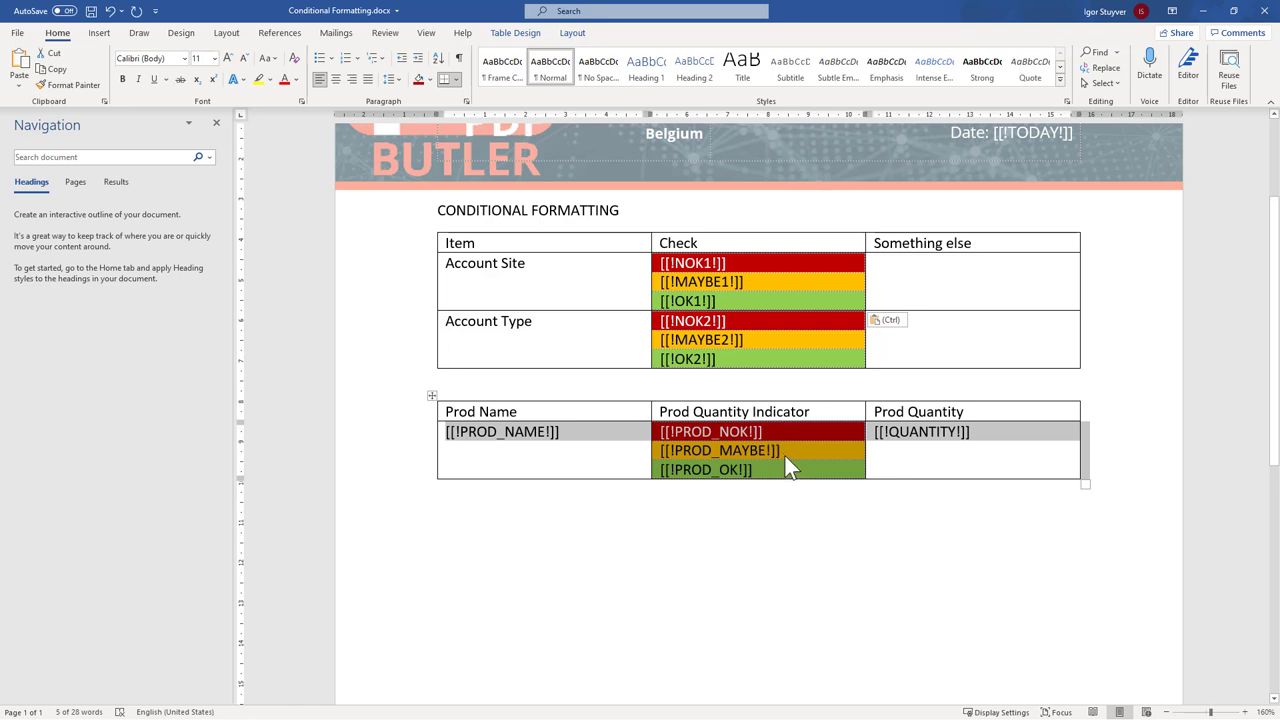
# Step: Dismiss the paste options and save the Conditional Formatting.docx template
pyautogui.press('ctrl')
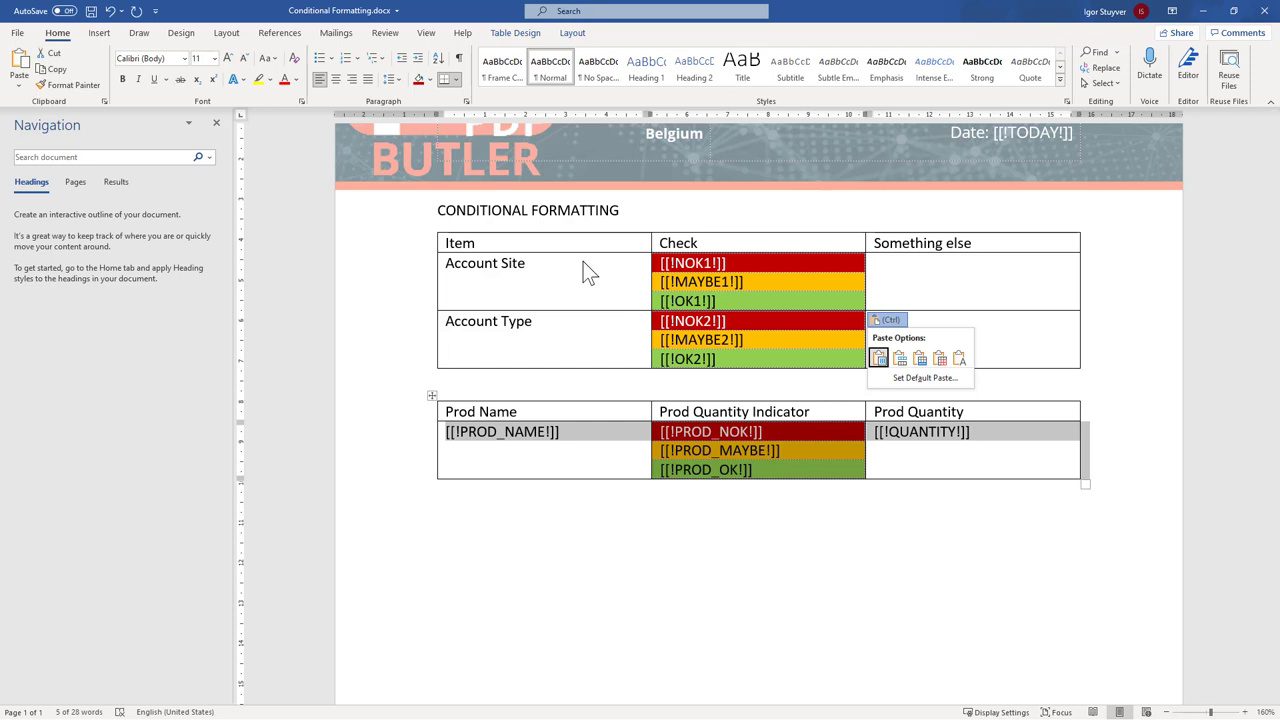
pyautogui.press('ctrl')
pyautogui.press('ctrl')
pyautogui.press('ctrl')
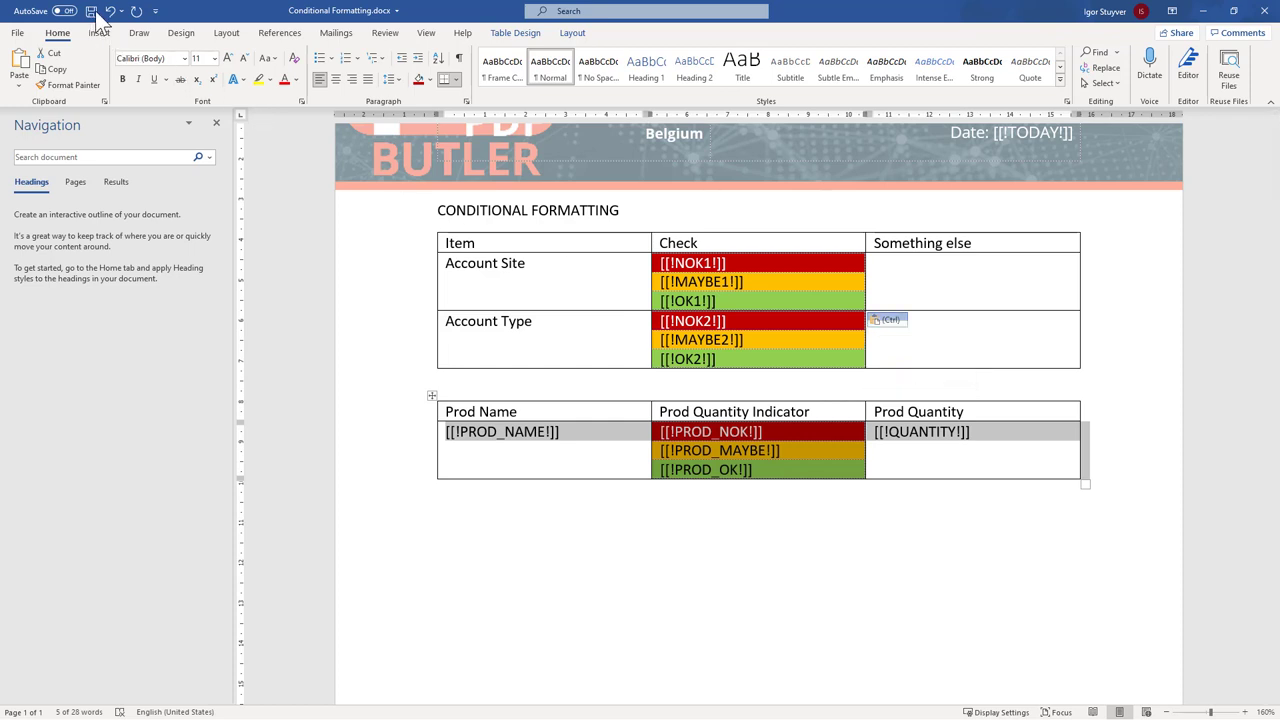
pyautogui.click(91, 11)
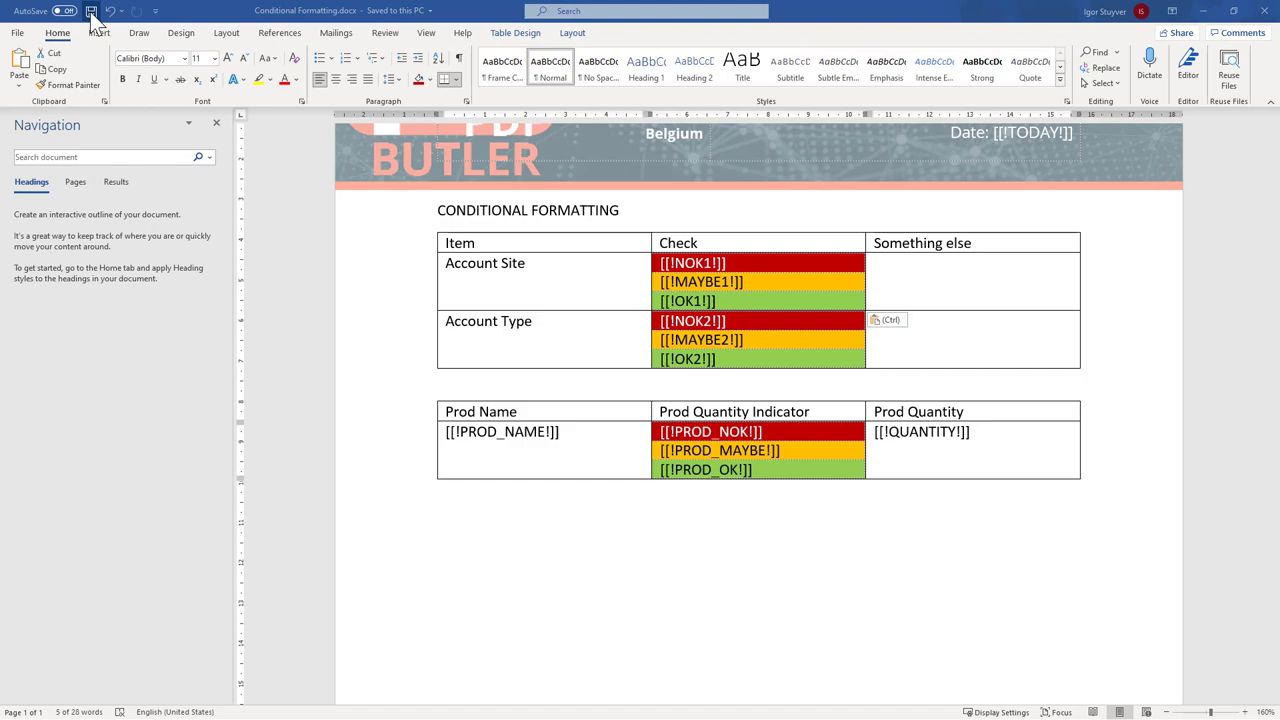
# Step: Switch to the PDF Butler configuration in the browser and check the data source of the PROD_NAME table row config type
pyautogui.hotkey('alt', 'Tab')
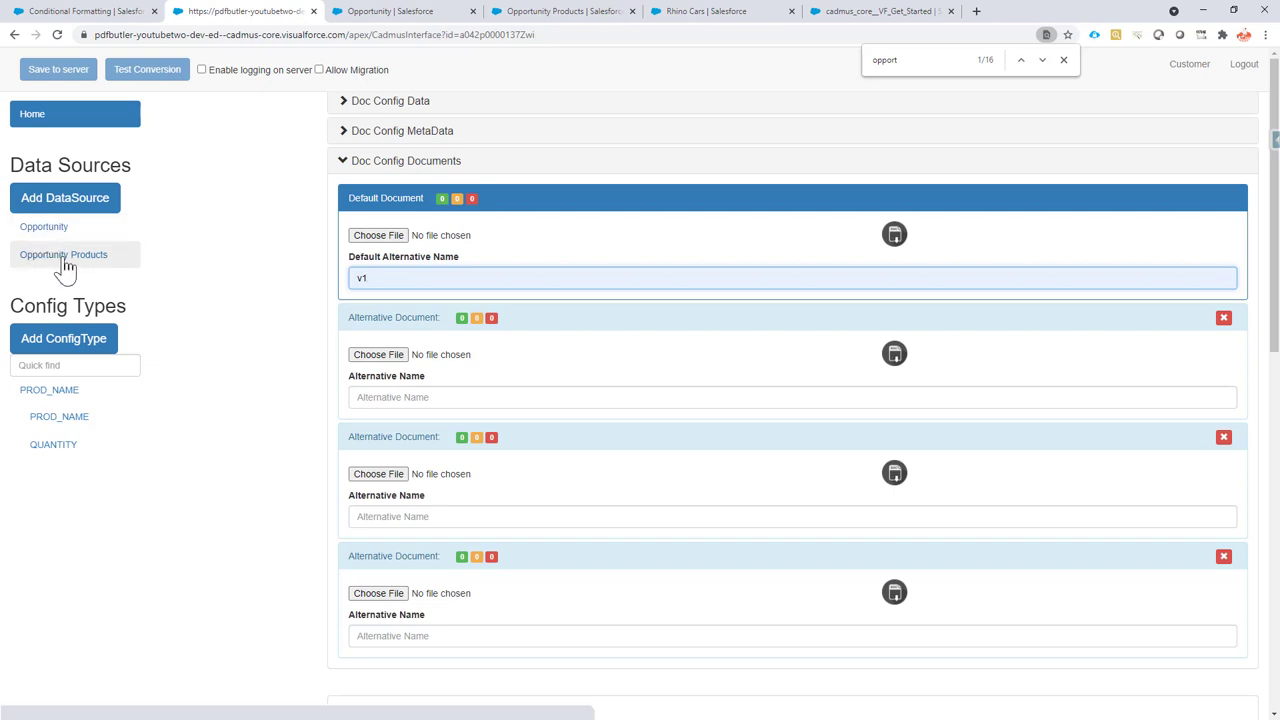
pyautogui.click(50, 390)
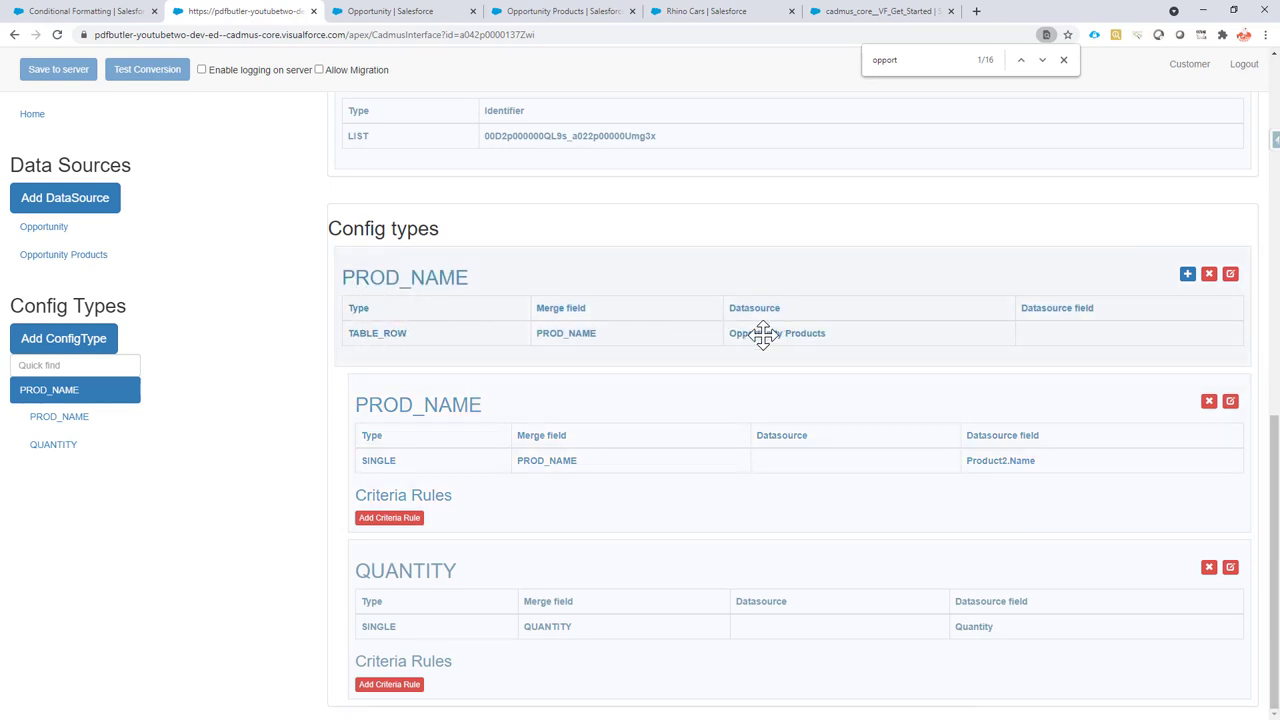
pyautogui.tripleClick(813, 338)
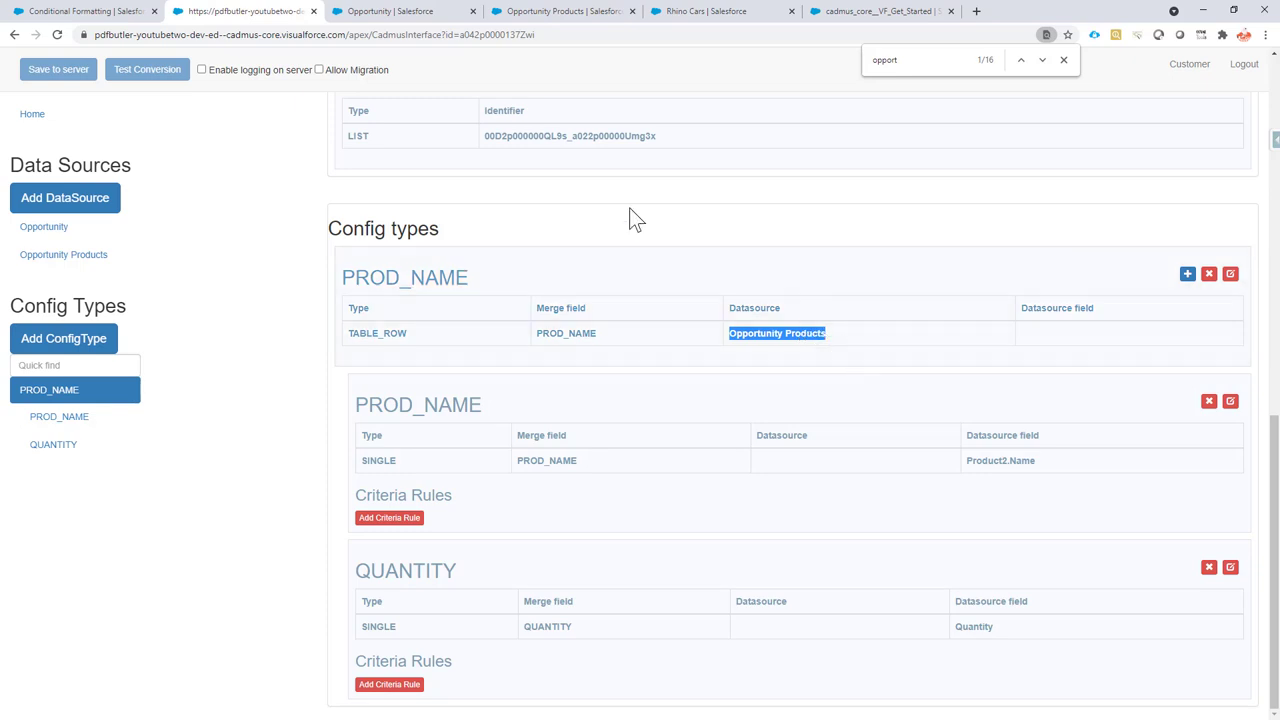
# Step: Check the Opportunity data source record and the Rhino Cars opportunity with its document previewer
pyautogui.click(390, 18)
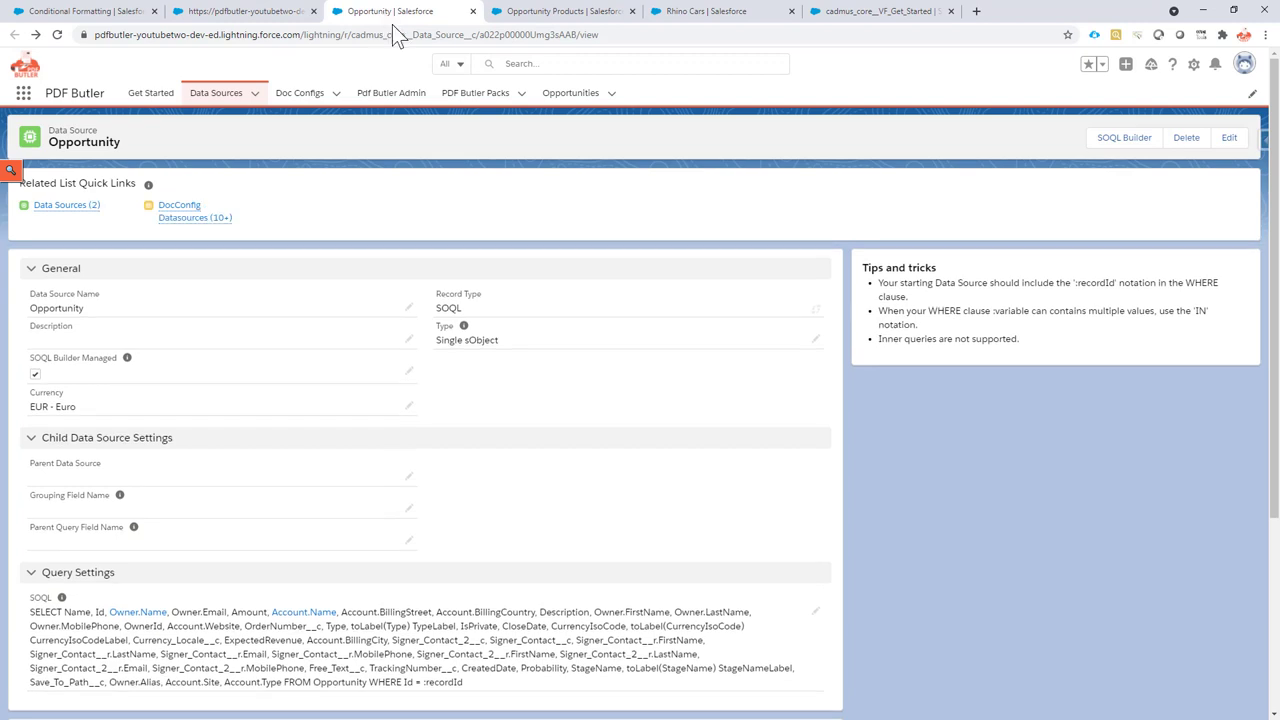
pyautogui.click(737, 14)
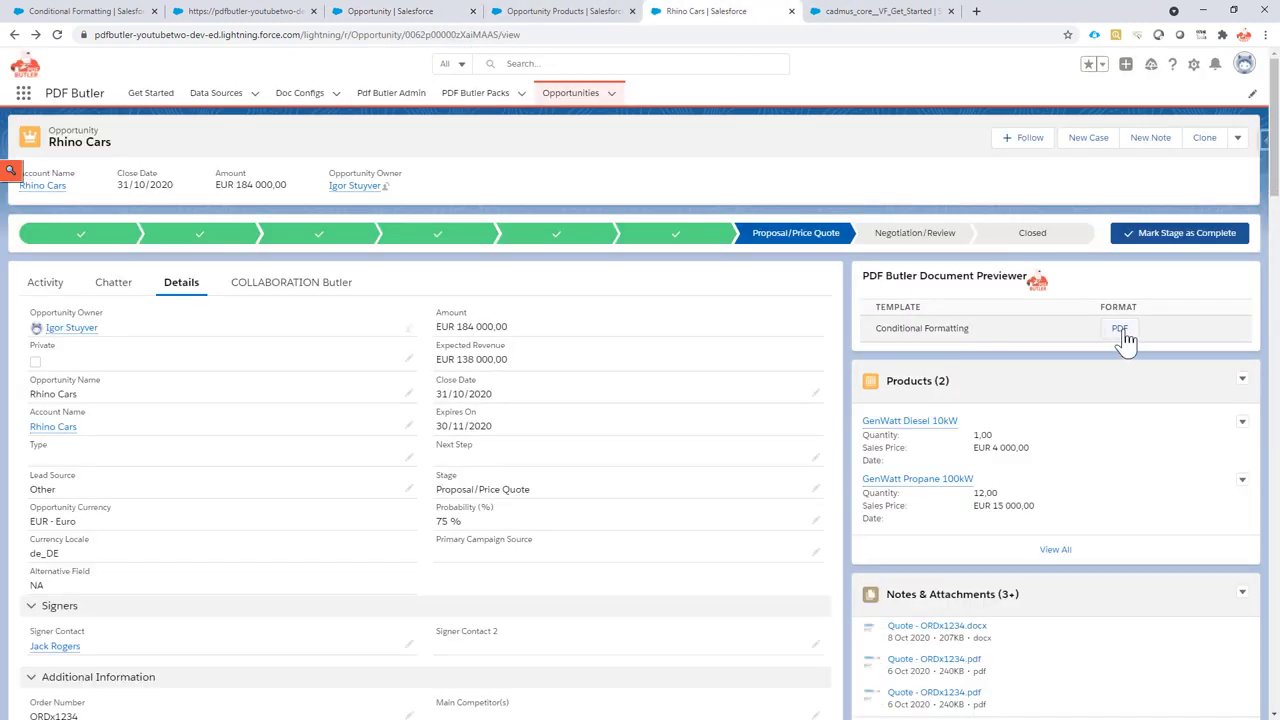
# Step: Upload Conditional Formatting.docx as the default document of the PDF Butler configuration and save it to the server
pyautogui.click(247, 20)
pyautogui.scroll(10, 475, 275)
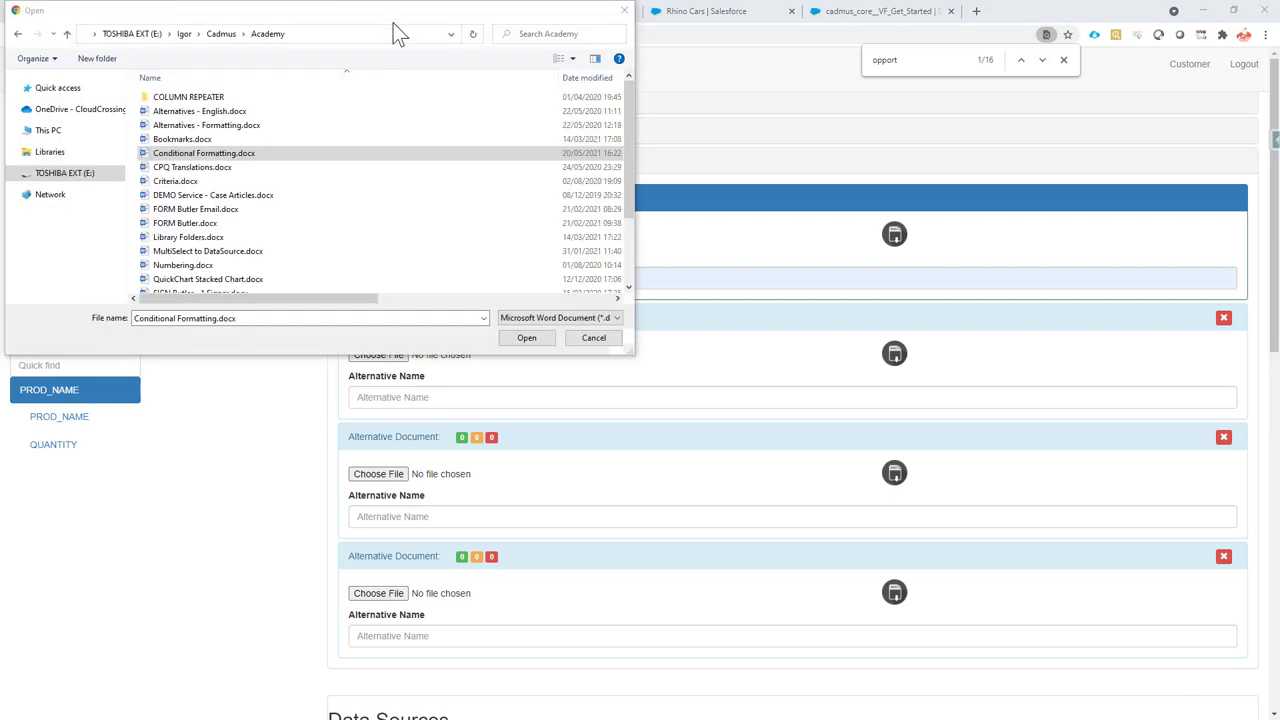
pyautogui.click(528, 341)
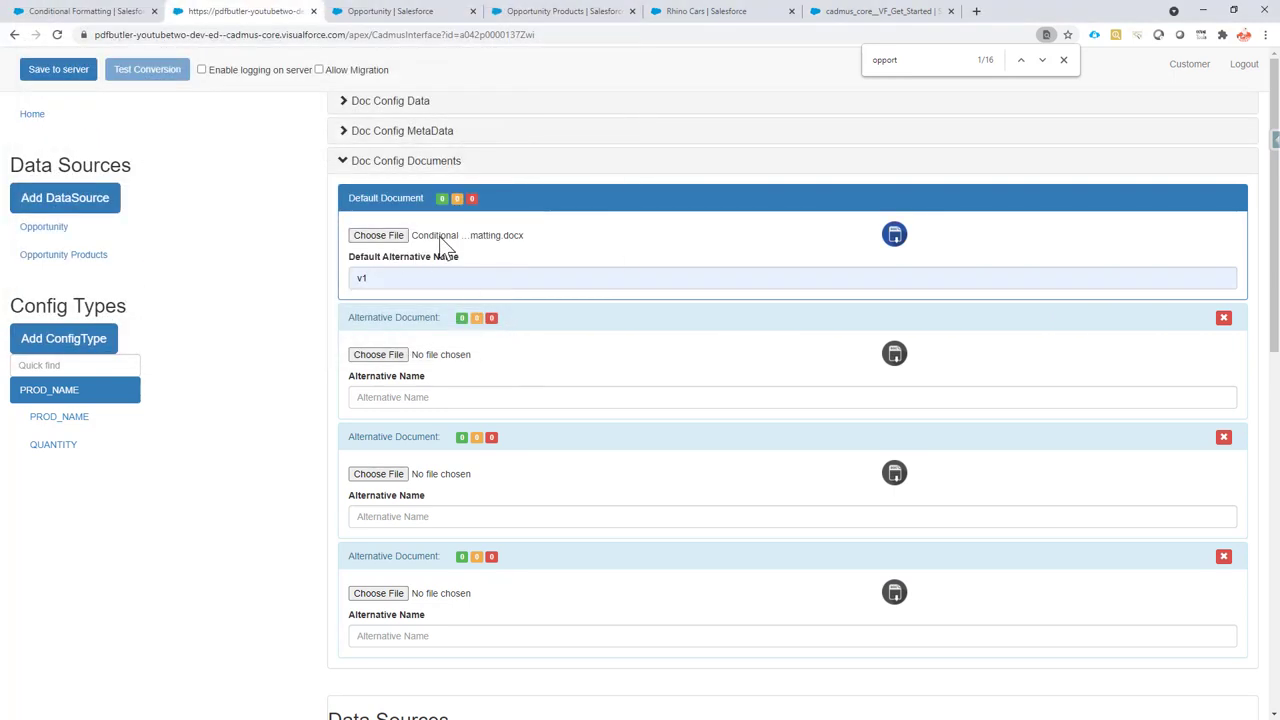
pyautogui.click(58, 72)
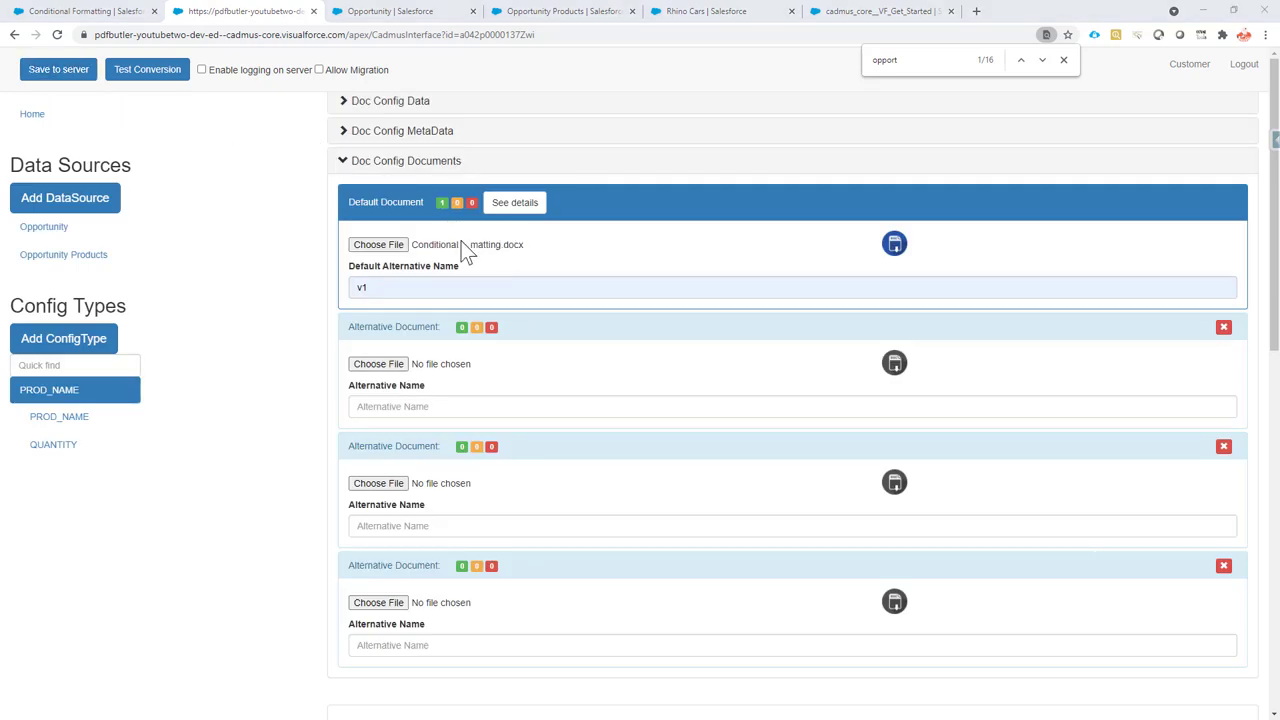
# Step: Switch to the Word template and select the NOK1 merge field name in the Account Site row's Check cell
pyautogui.hotkey('alt', 'Tab')
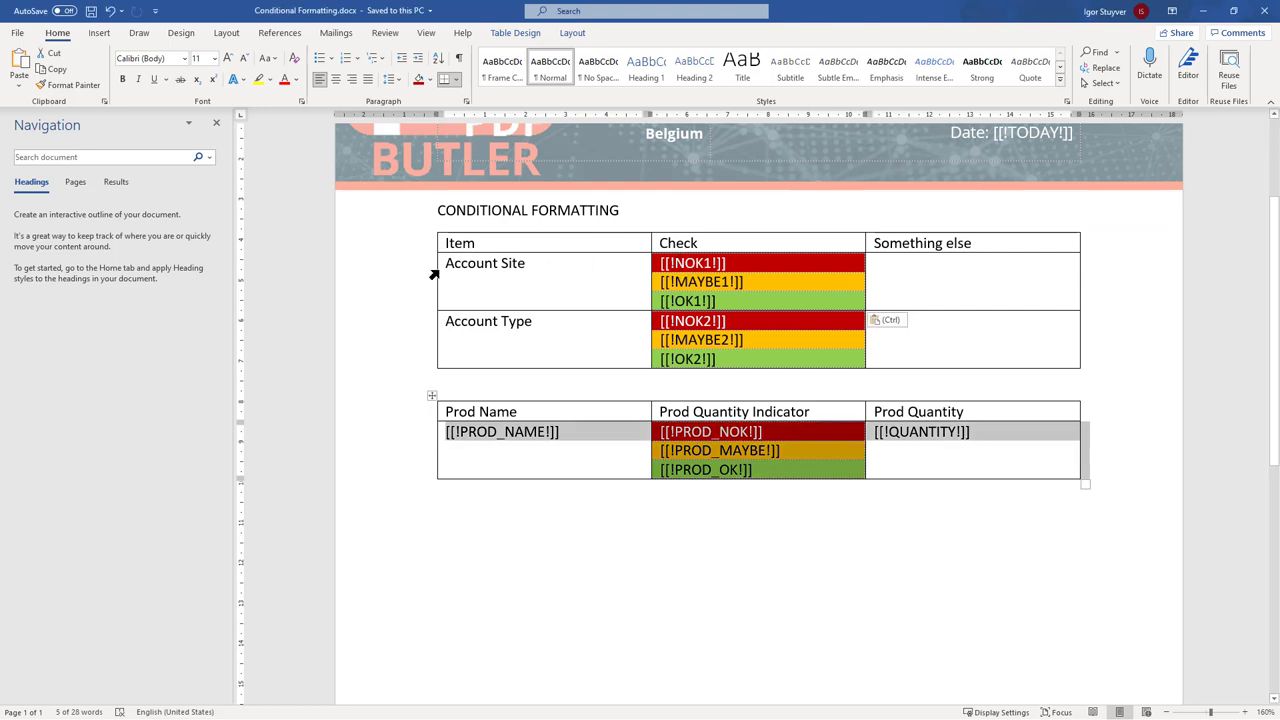
pyautogui.click(399, 282)
pyautogui.click(402, 335)
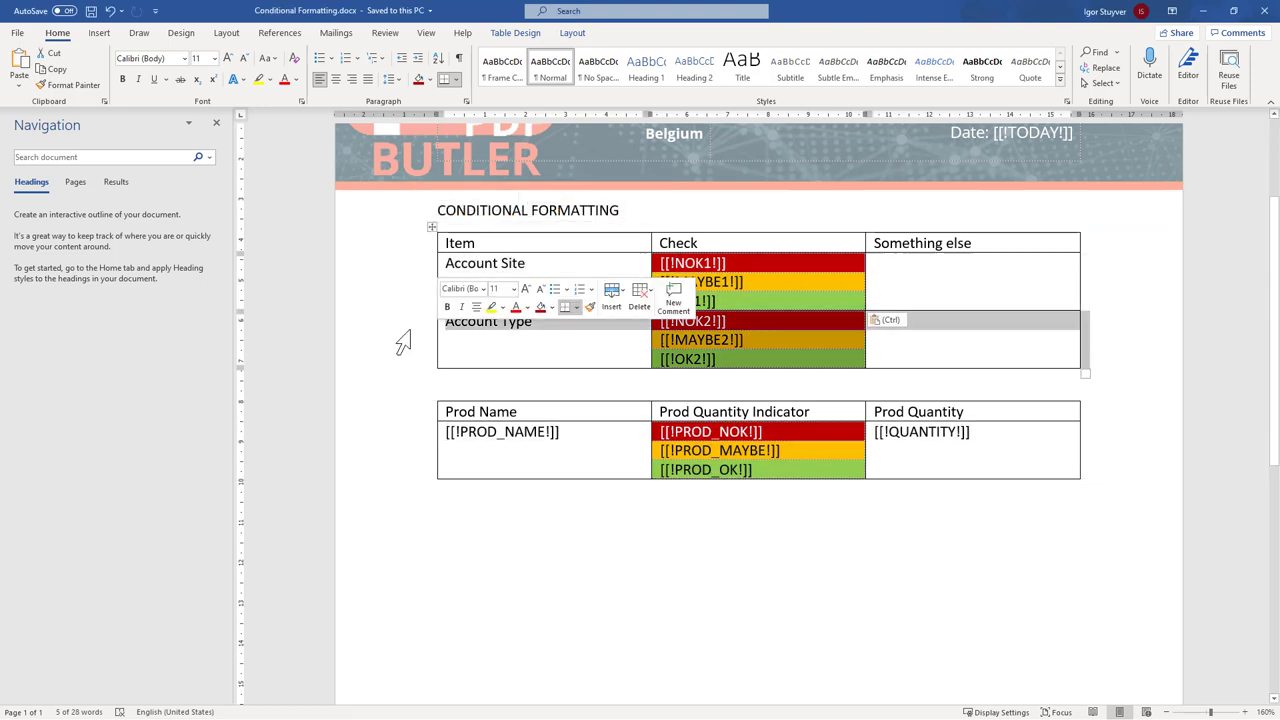
pyautogui.click(733, 258)
pyautogui.doubleClick(697, 265)
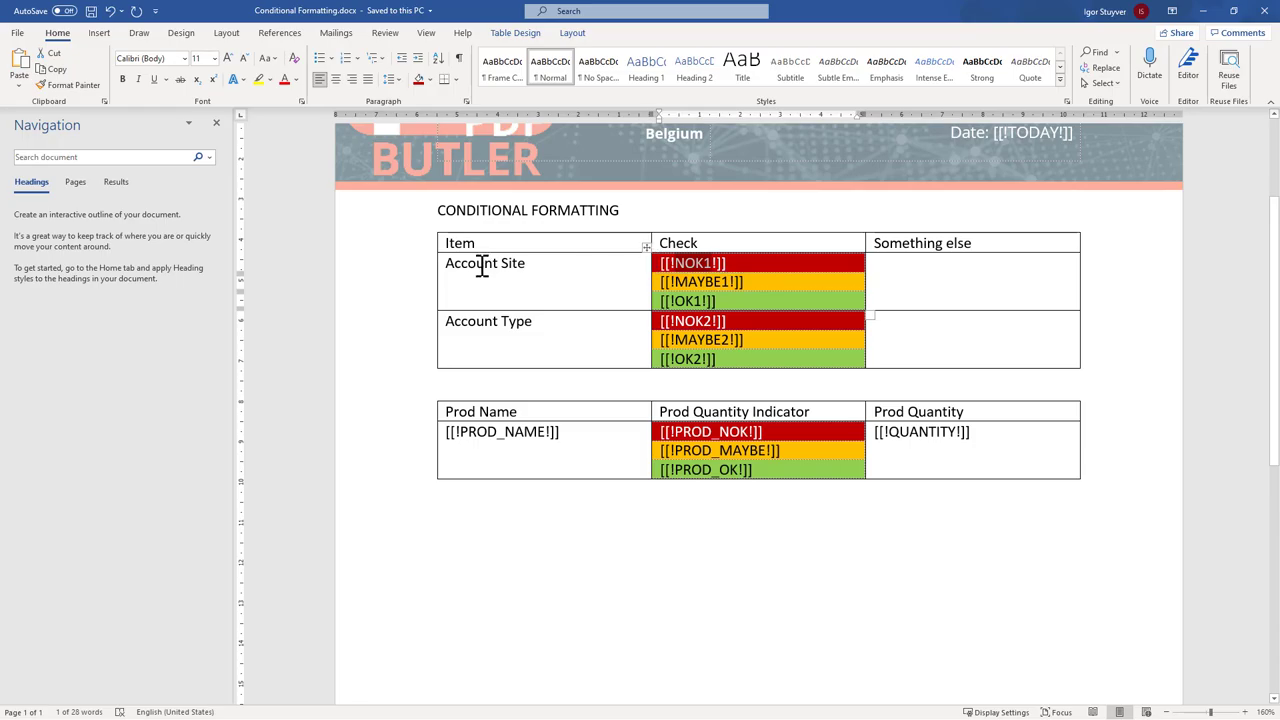
# Step: Switch to the PDF Butler configuration in the browser and start a new config type named NOK1 of type TABLE_ROW
pyautogui.hotkey('alt', 'Tab')
pyautogui.click(52, 340)
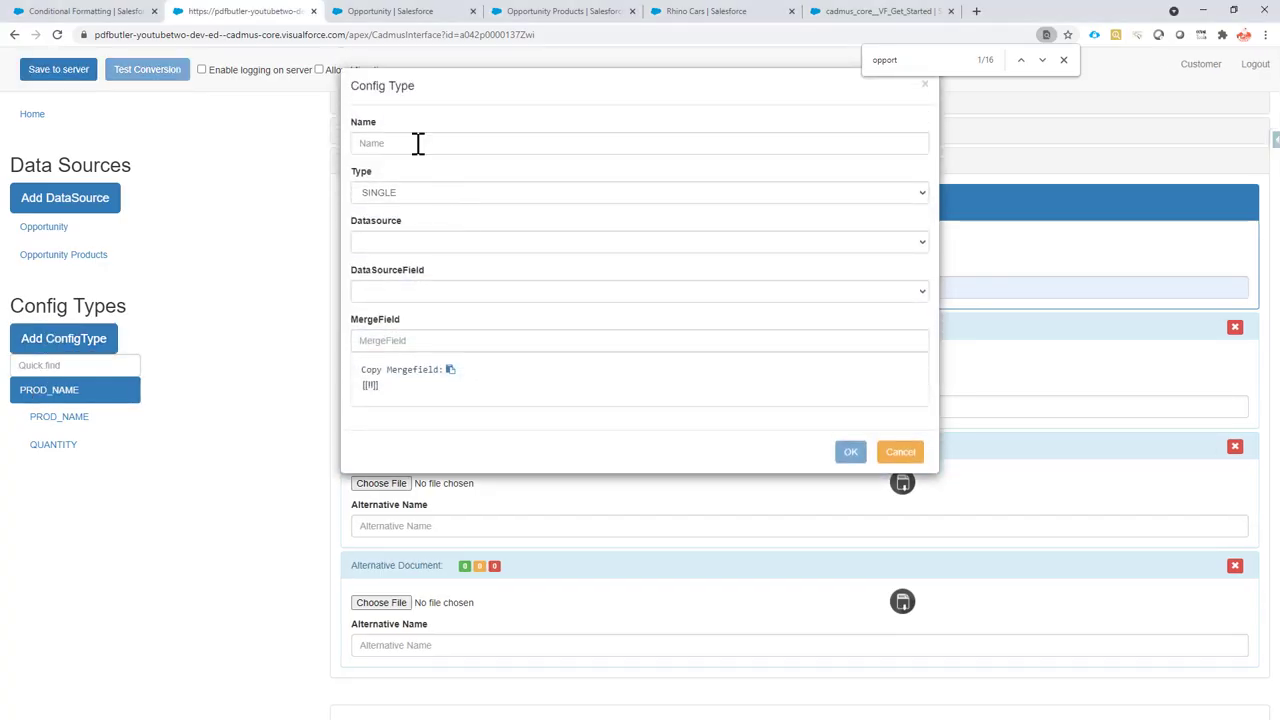
pyautogui.click(417, 143)
pyautogui.write('NOK1')
pyautogui.click(408, 193)
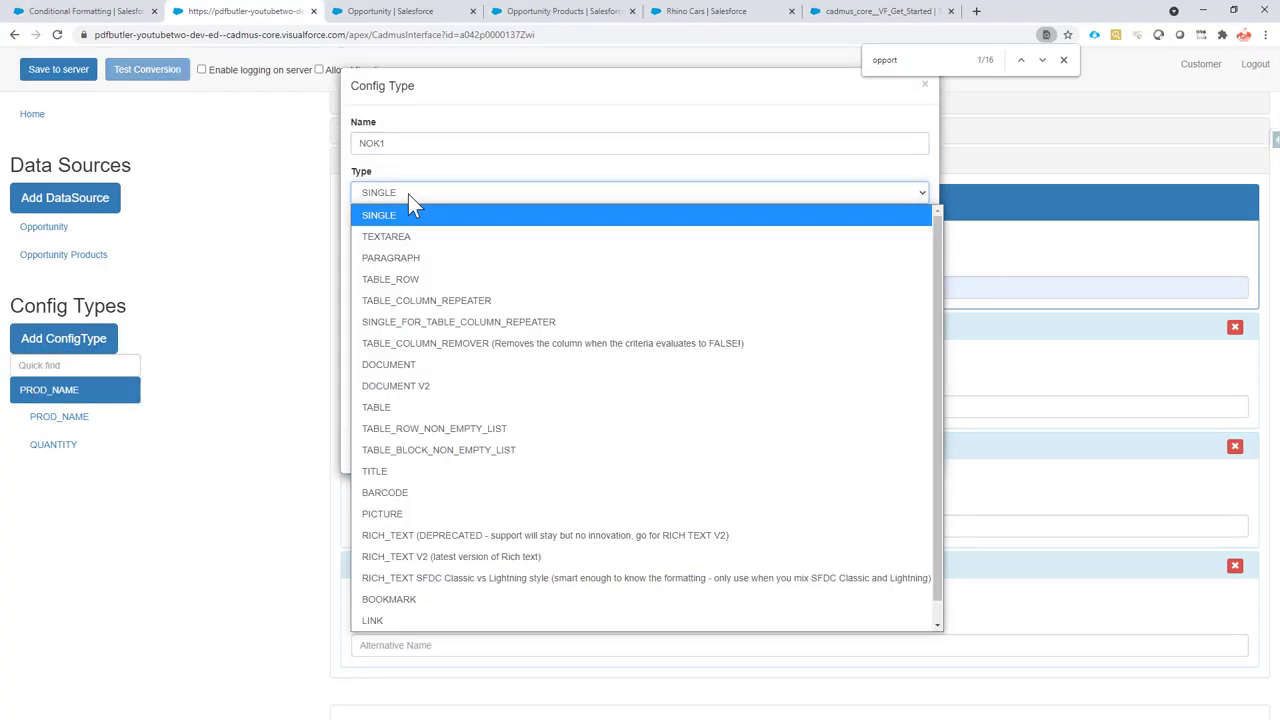
pyautogui.click(425, 282)
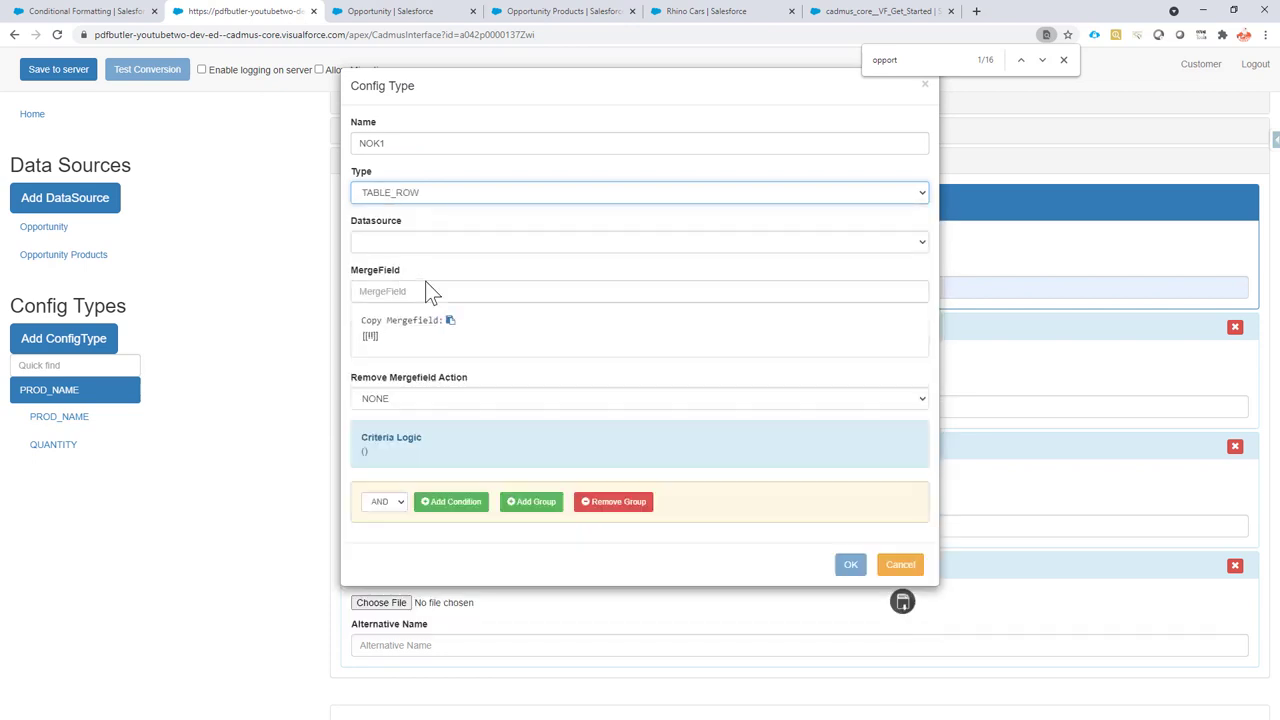
# Step: Give the NOK1 config type the Opportunity data source, merge field NOK1 and the remove action MERGE FIELD ONLY
pyautogui.click(392, 241)
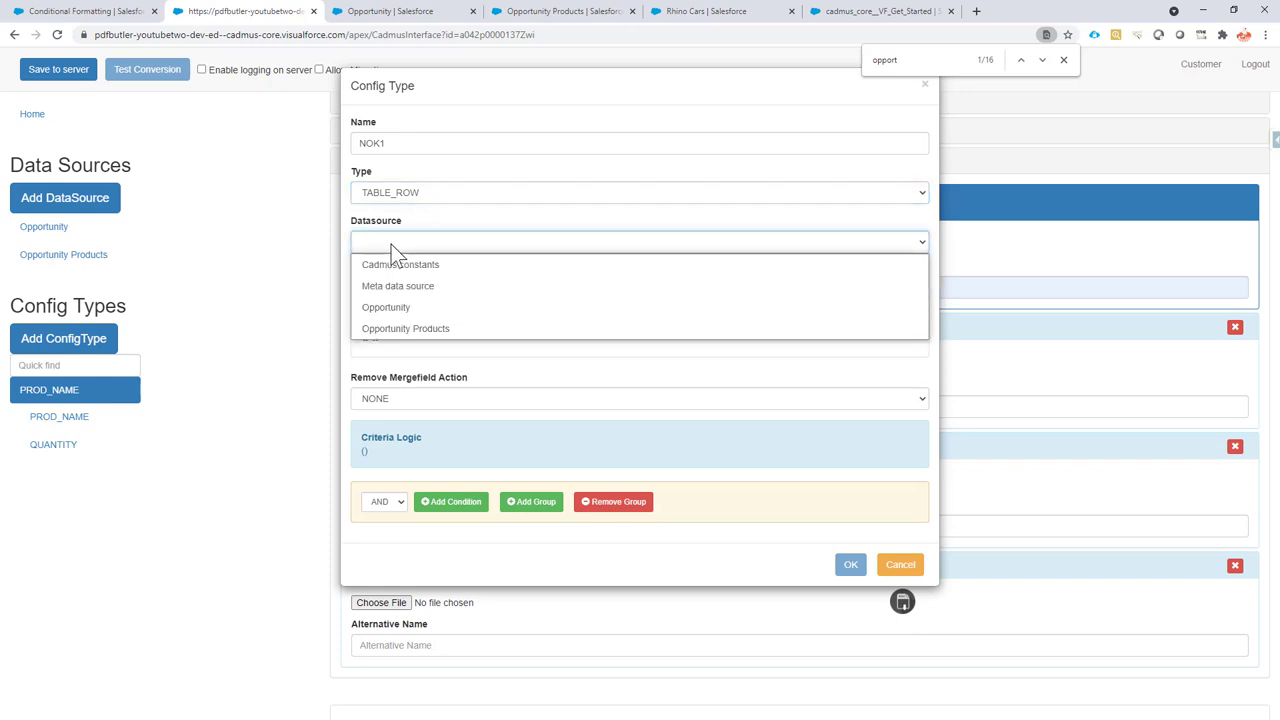
pyautogui.click(402, 307)
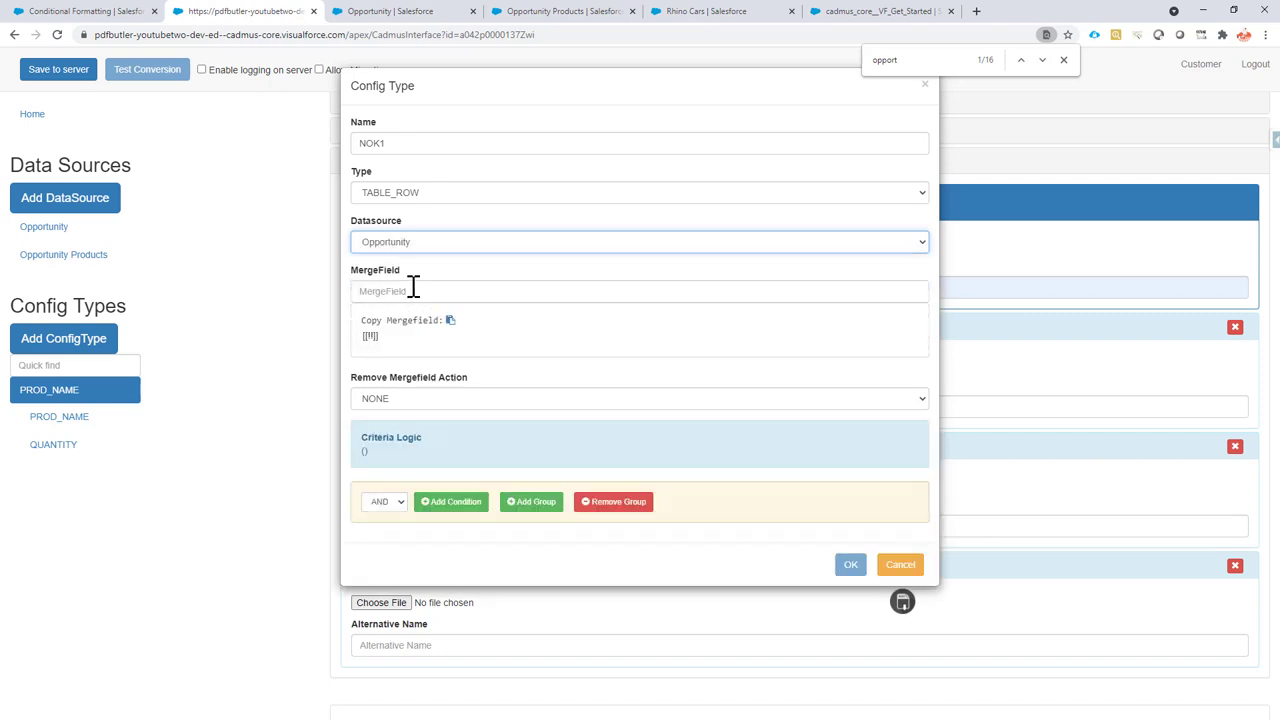
pyautogui.click(414, 287)
pyautogui.write('NOK1')
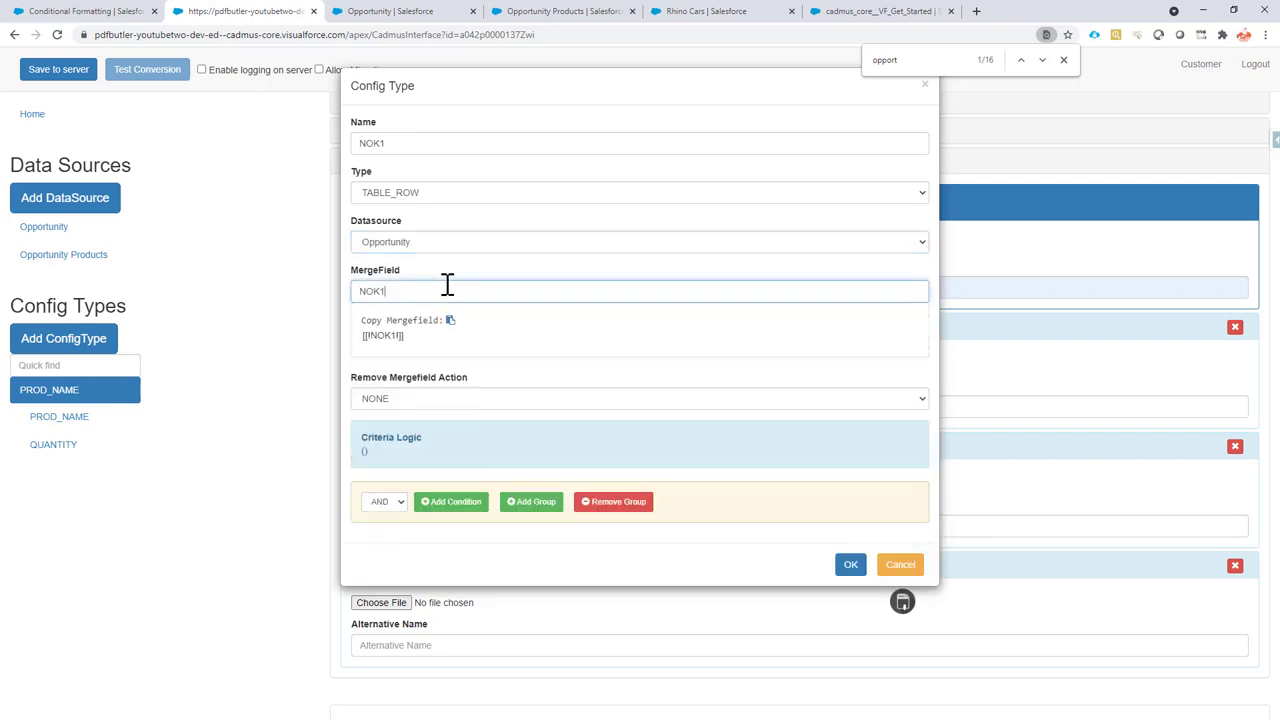
pyautogui.click(427, 400)
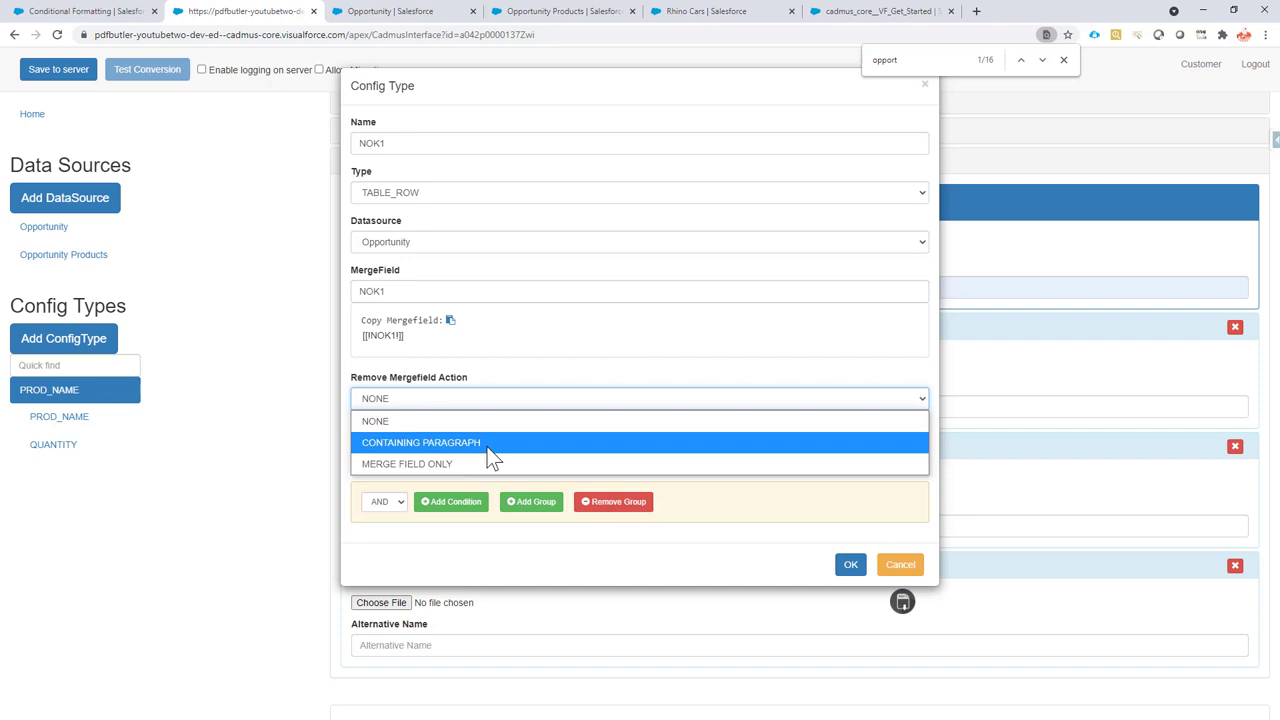
pyautogui.click(435, 463)
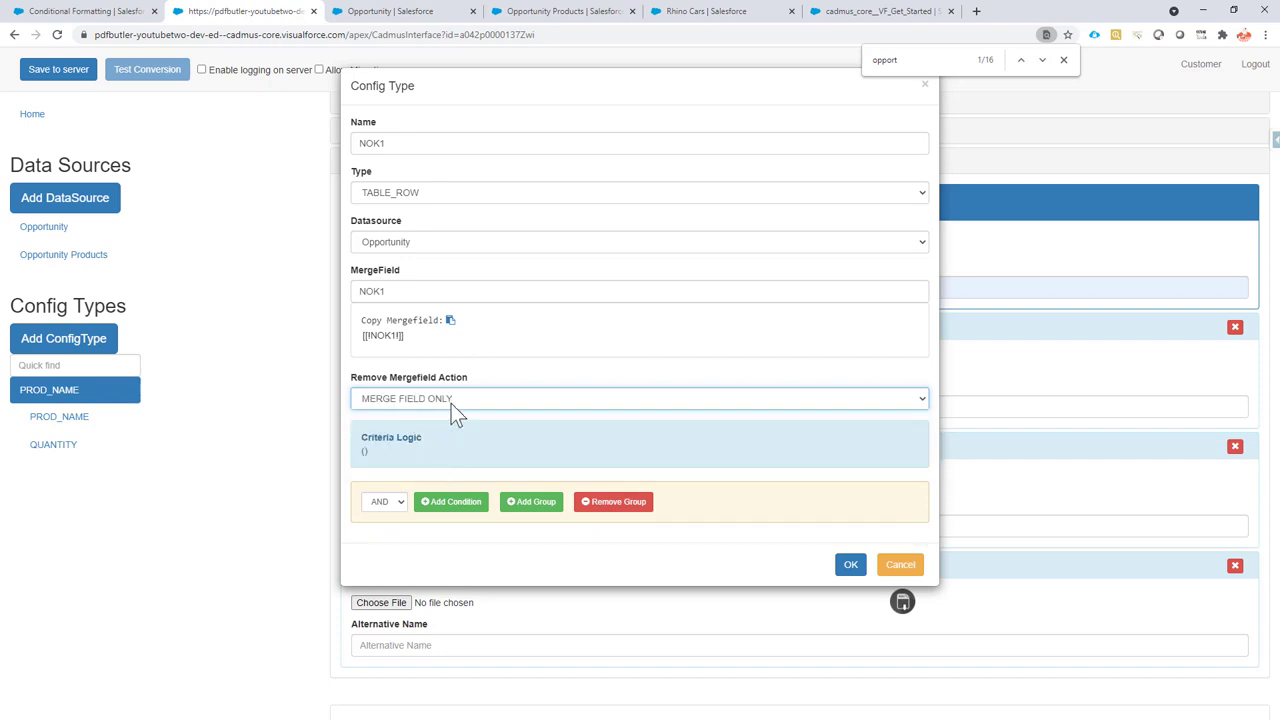
# Step: Add the condition Account.Site IS EMPTY to the NOK1 config type and confirm it
pyautogui.click(459, 505)
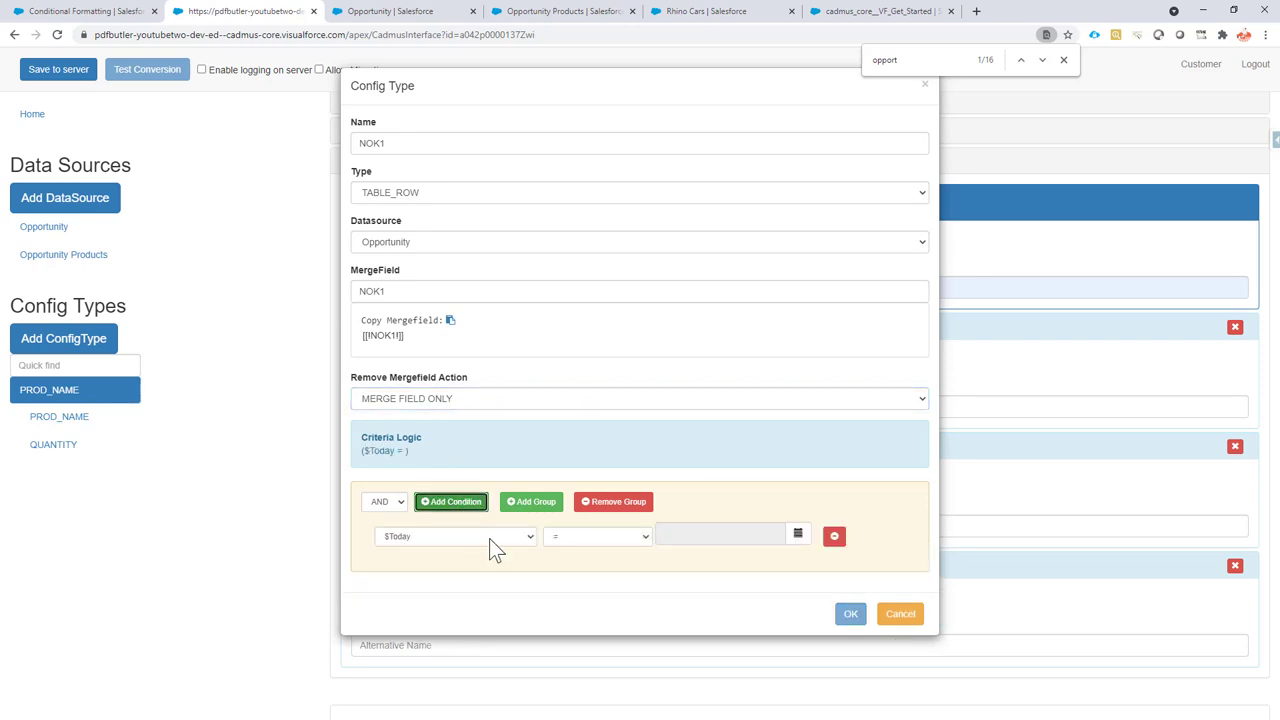
pyautogui.click(489, 538)
pyautogui.scroll(-1, 470, 490)
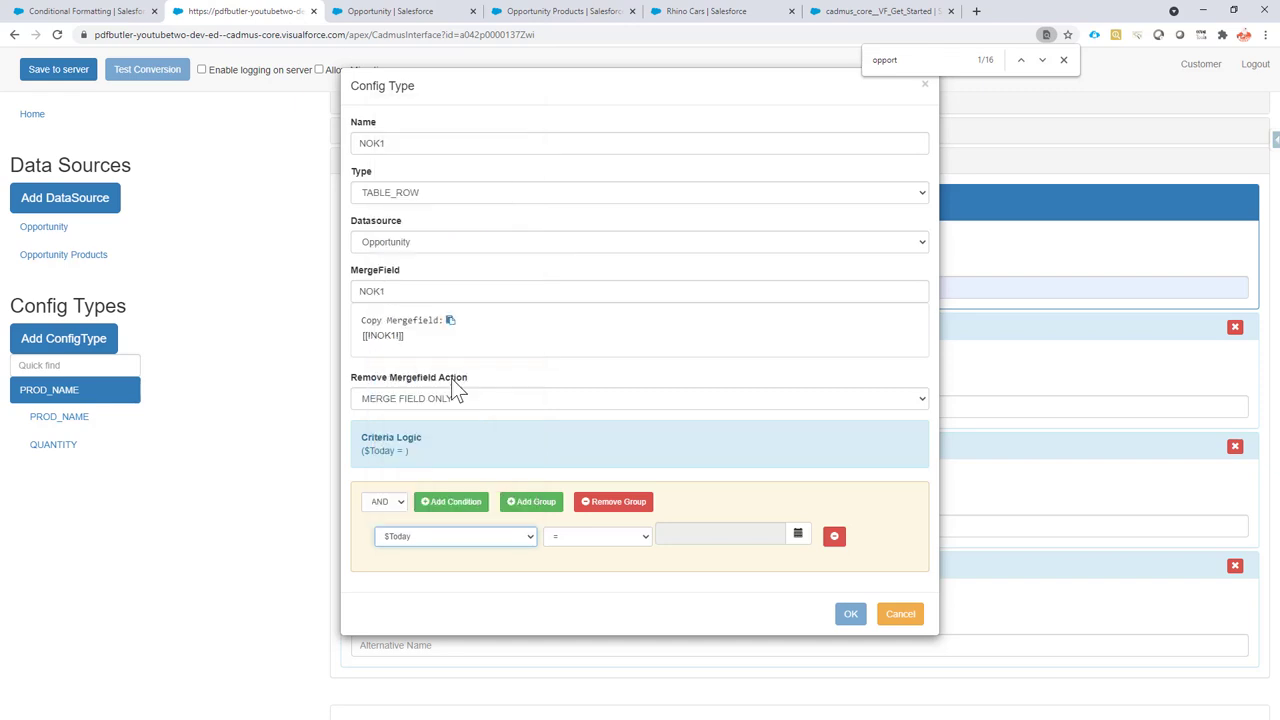
pyautogui.hotkey('alt', 'Tab')
pyautogui.hotkey('alt', 'Tab')
pyautogui.click(470, 537)
pyautogui.scroll(-8, 444, 440)
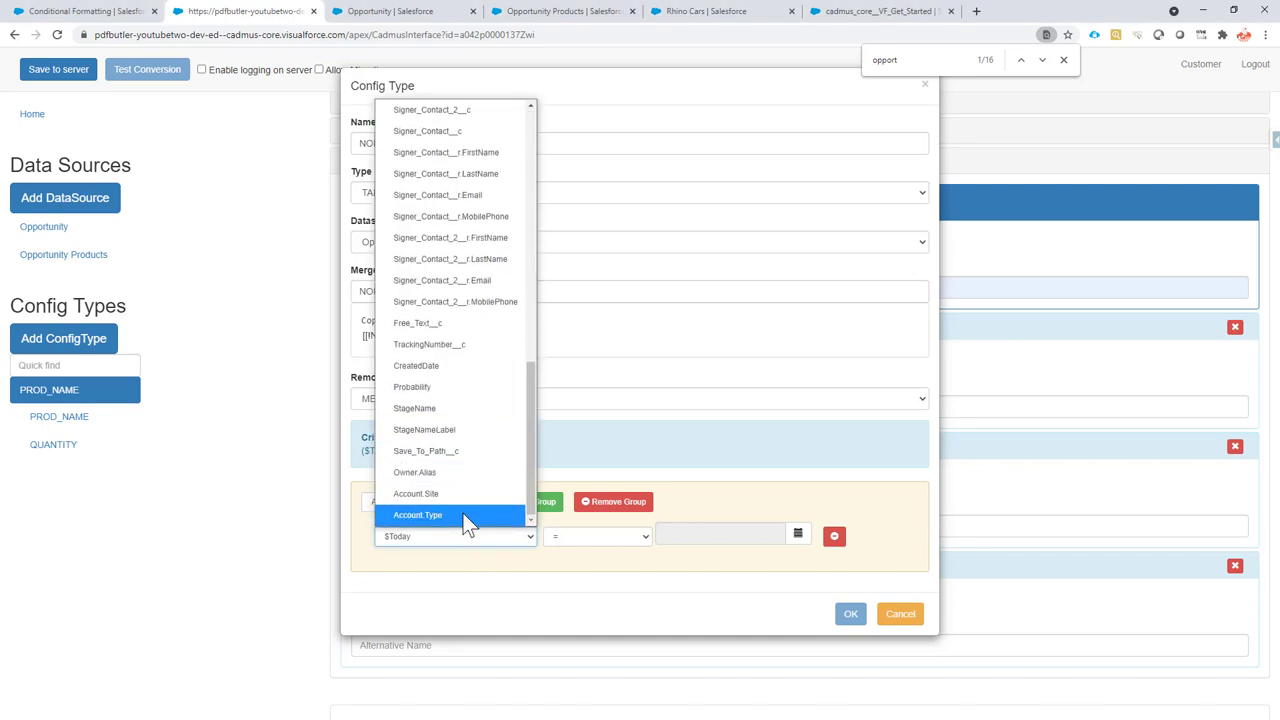
pyautogui.click(452, 494)
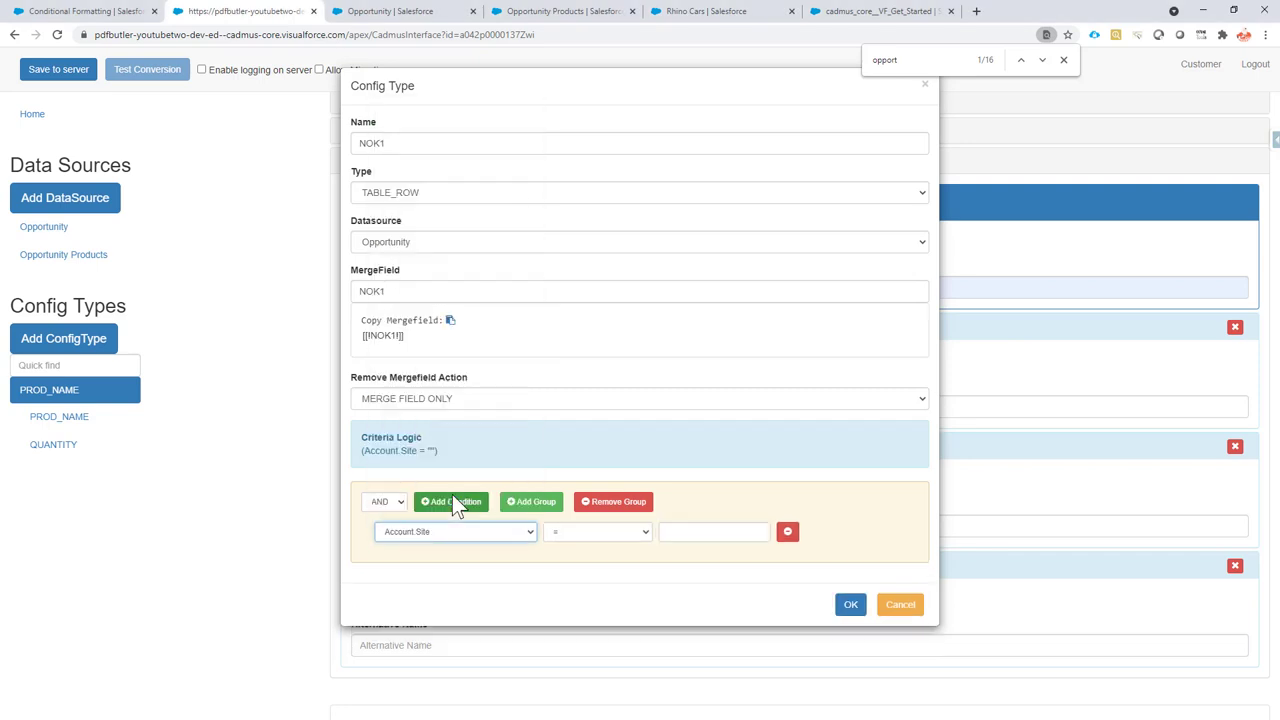
pyautogui.click(596, 531)
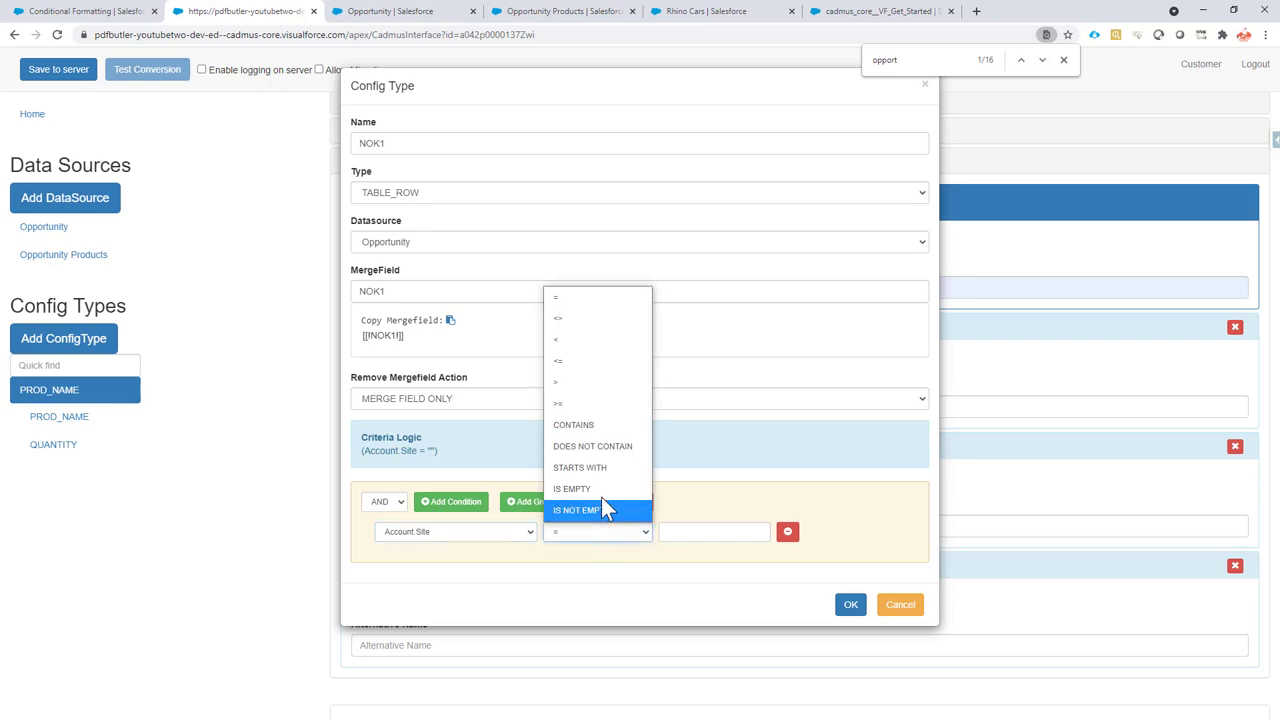
pyautogui.click(600, 488)
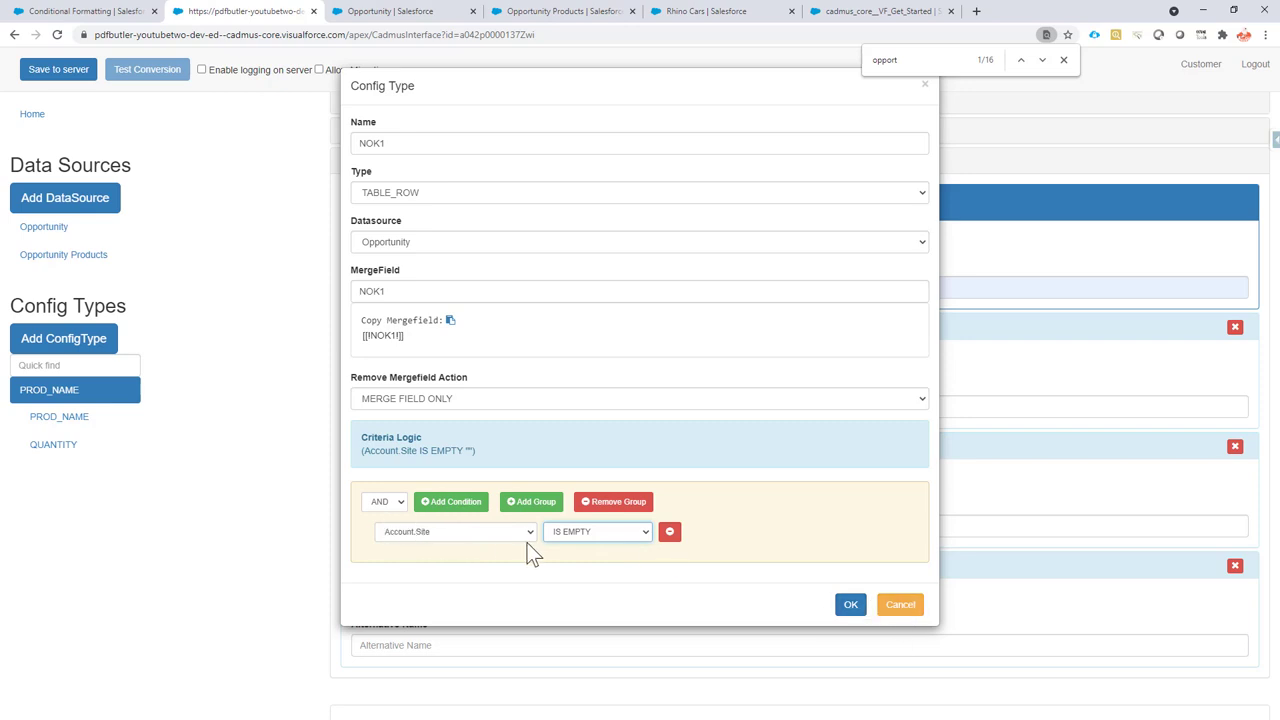
pyautogui.click(851, 606)
# Step: Copy the MAYBE1 merge field name from the Word template and use it to name a new config type in the browser
pyautogui.hotkey('alt', 'Tab')
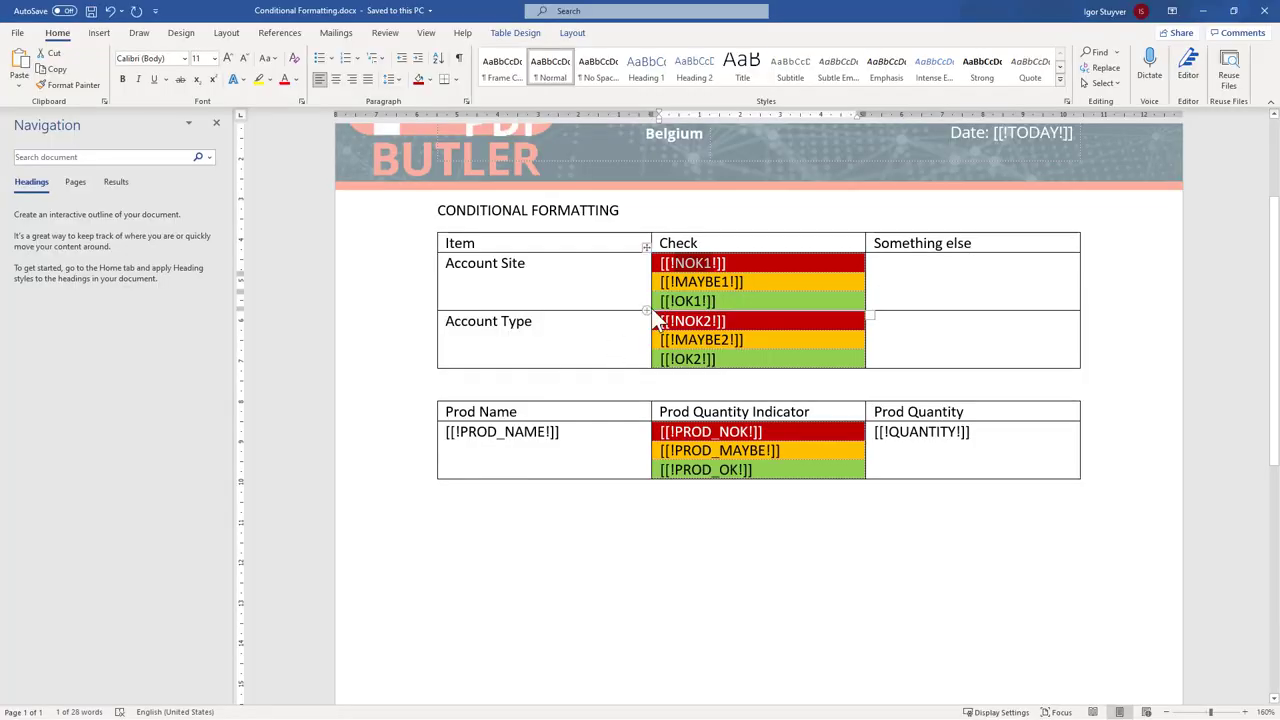
pyautogui.doubleClick(697, 281)
pyautogui.hotkey('ctrl', 'c')
pyautogui.hotkey('alt', 'Tab')
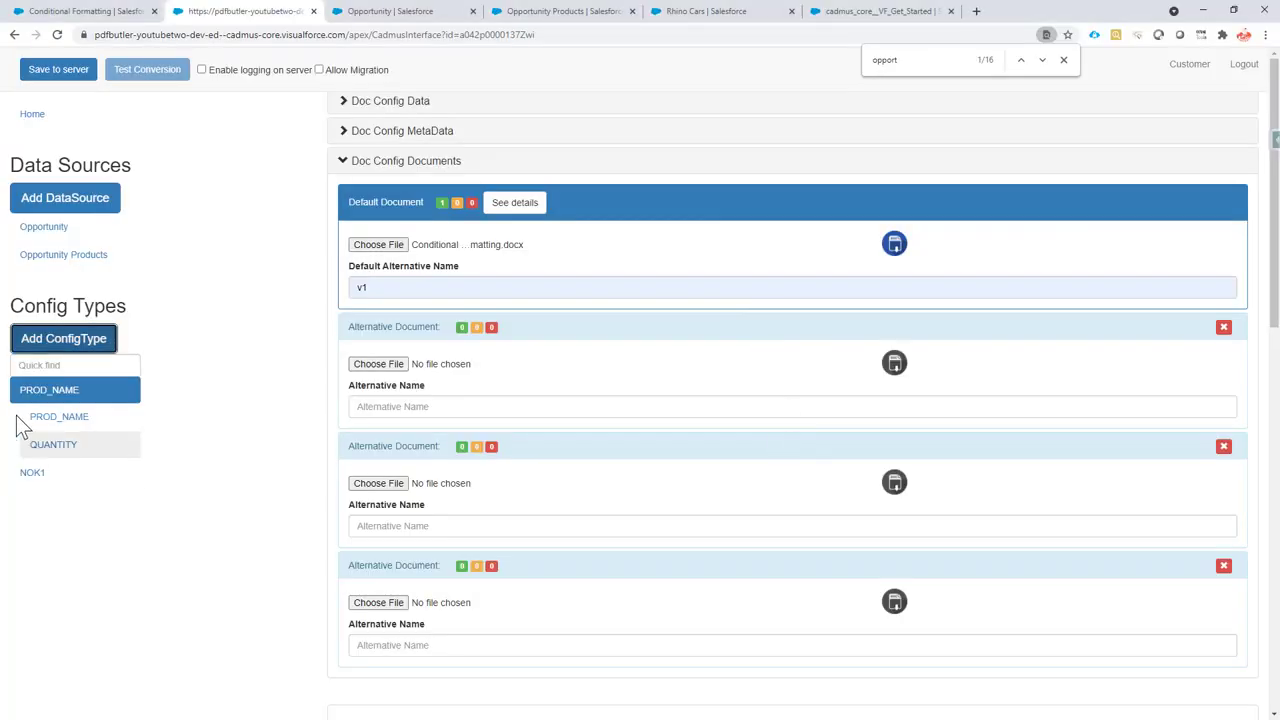
pyautogui.click(62, 340)
pyautogui.click(398, 147)
pyautogui.hotkey('ctrl', 'v')
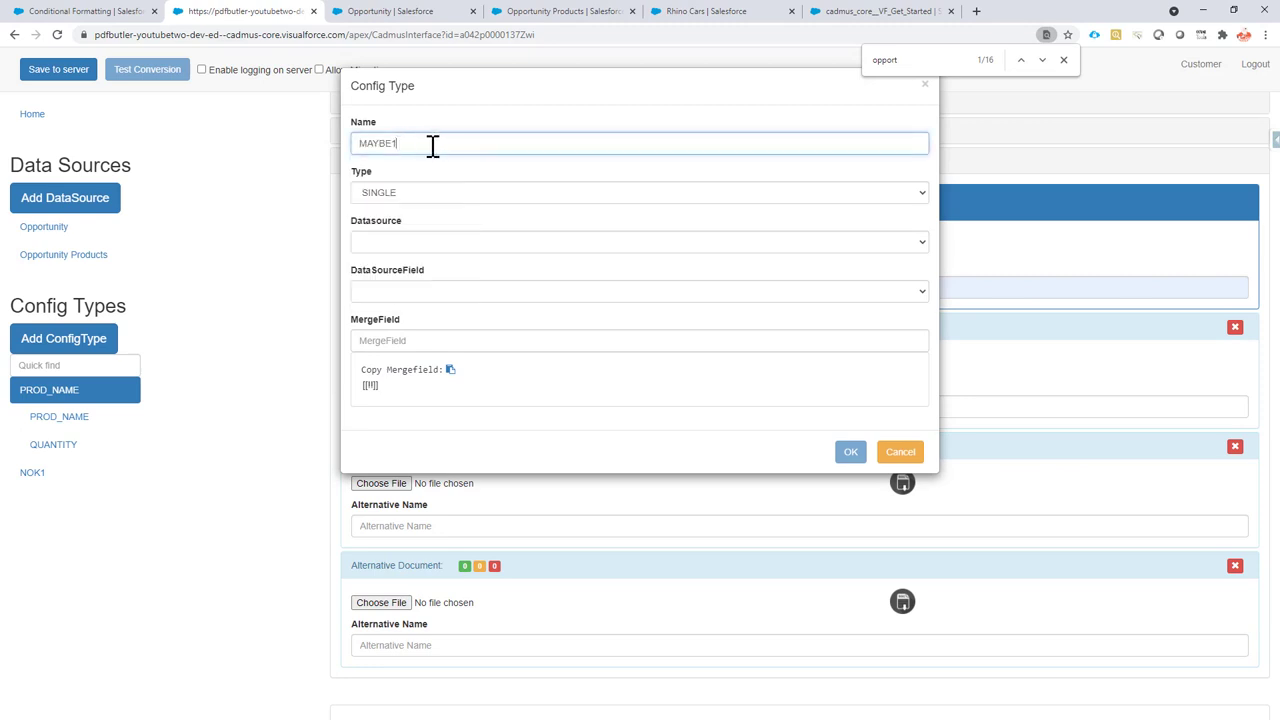
# Step: Set the MAYBE1 config type to TABLE_ROW with the Opportunity data source, merge field MAYBE1 and remove action MERGE FIELD ONLY
pyautogui.click(384, 192)
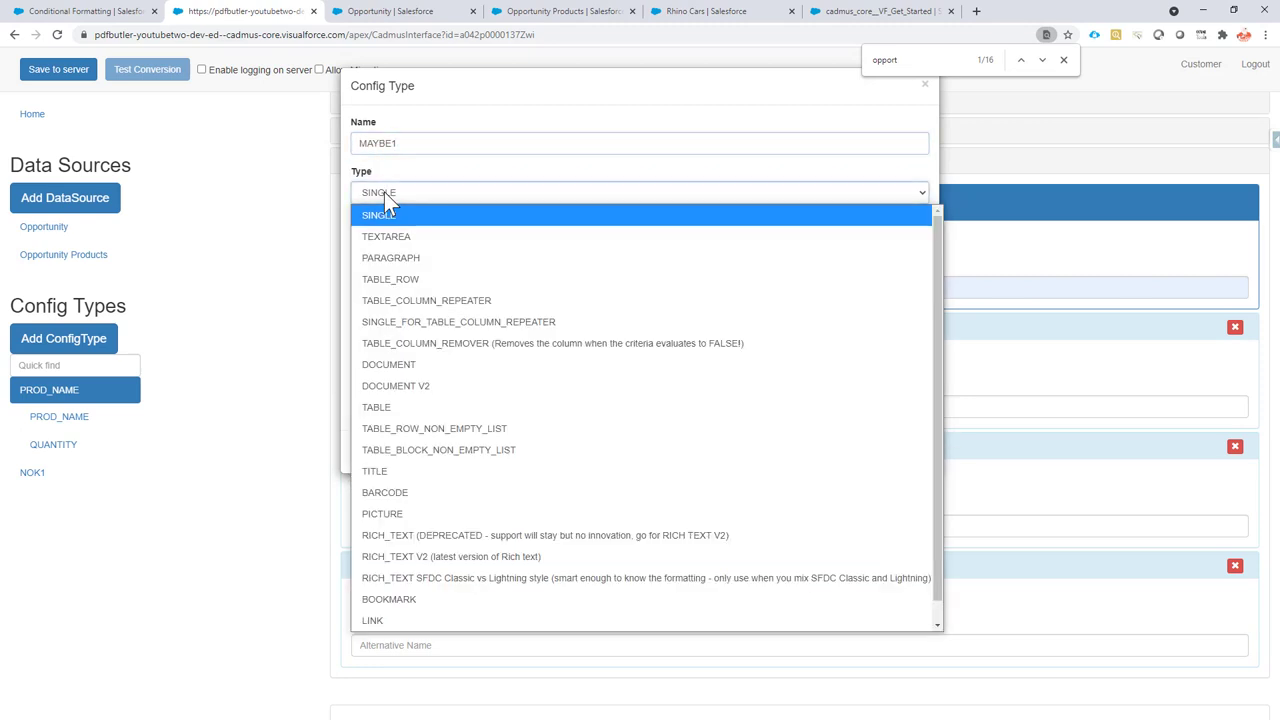
pyautogui.click(415, 277)
pyautogui.click(394, 246)
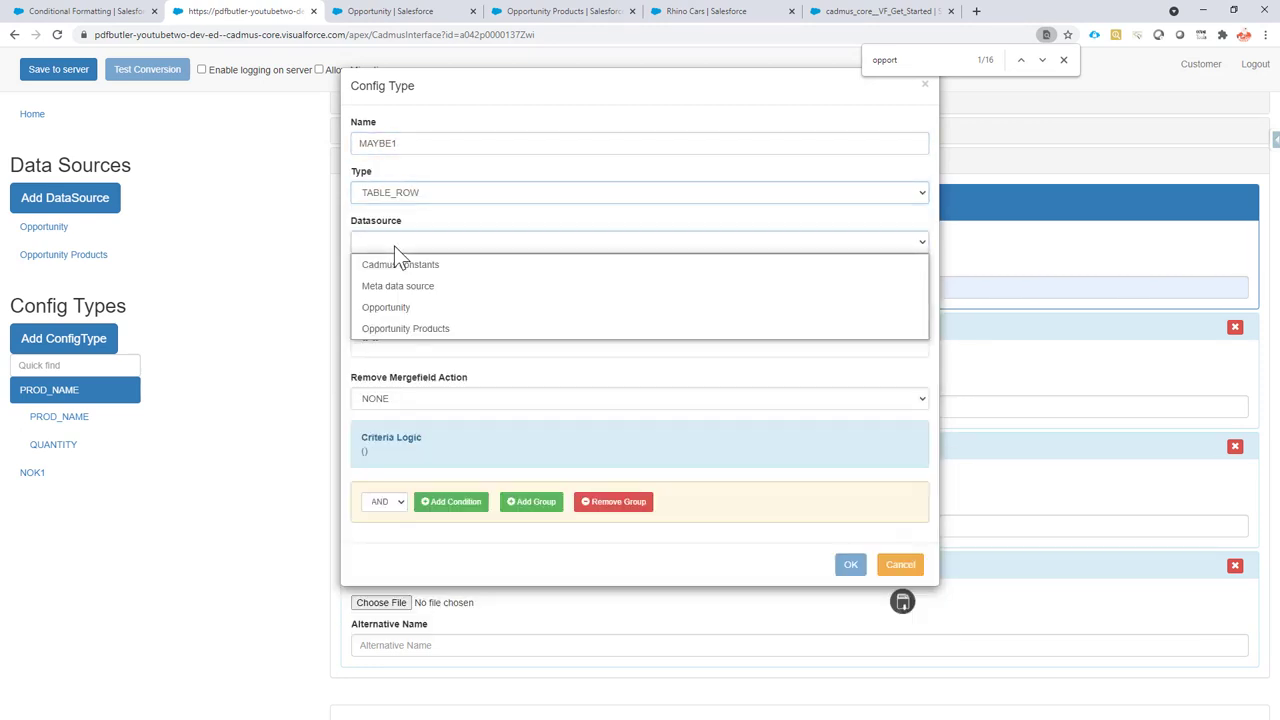
pyautogui.click(415, 307)
pyautogui.click(440, 290)
pyautogui.hotkey('ctrl', 'v')
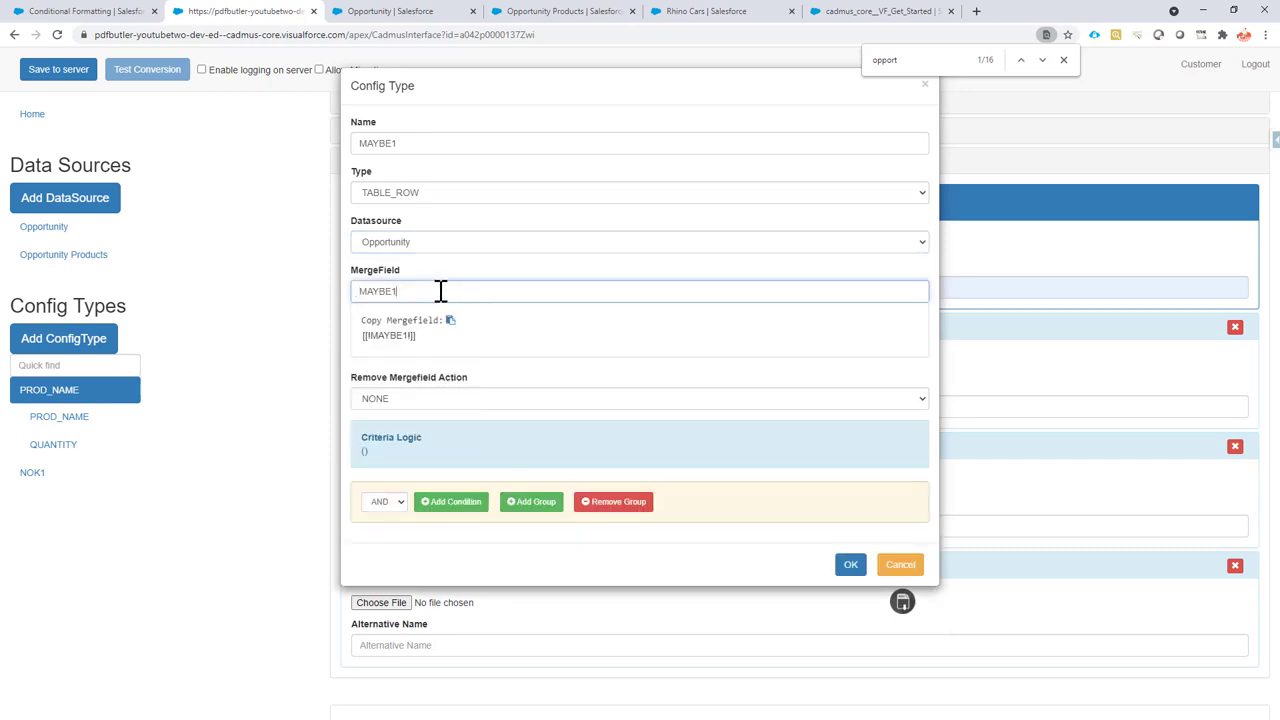
pyautogui.click(437, 401)
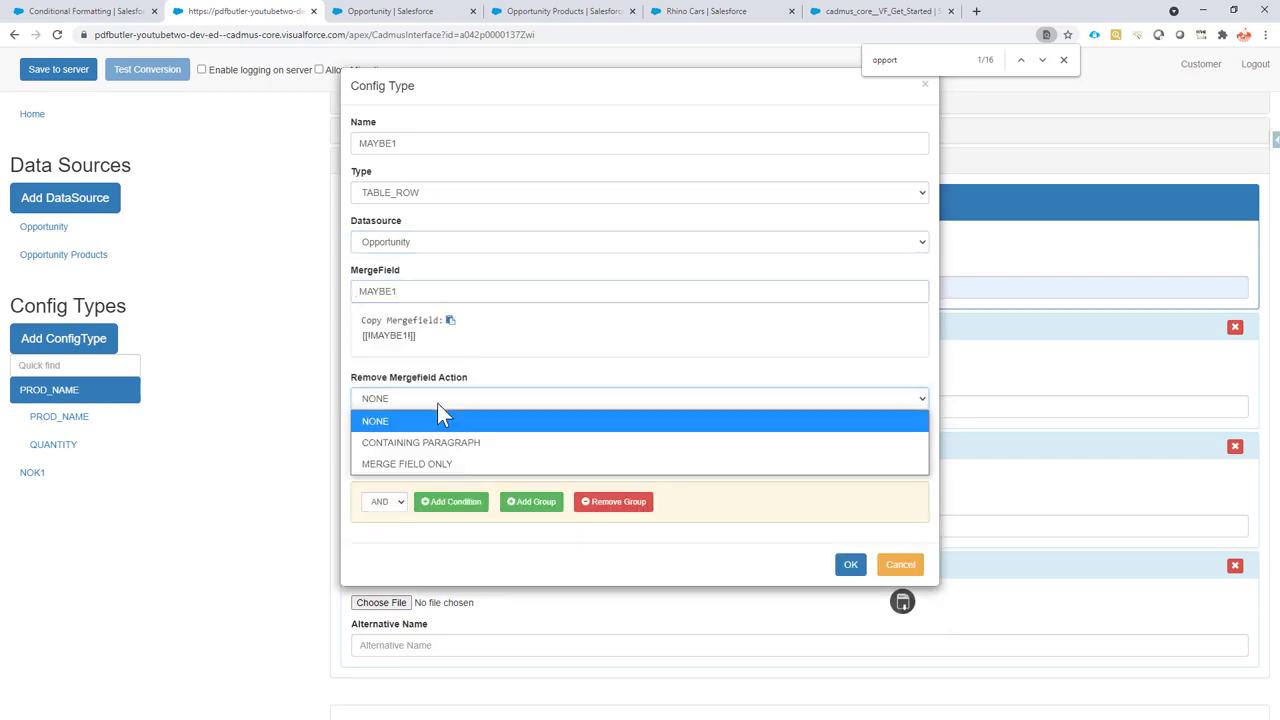
pyautogui.click(423, 464)
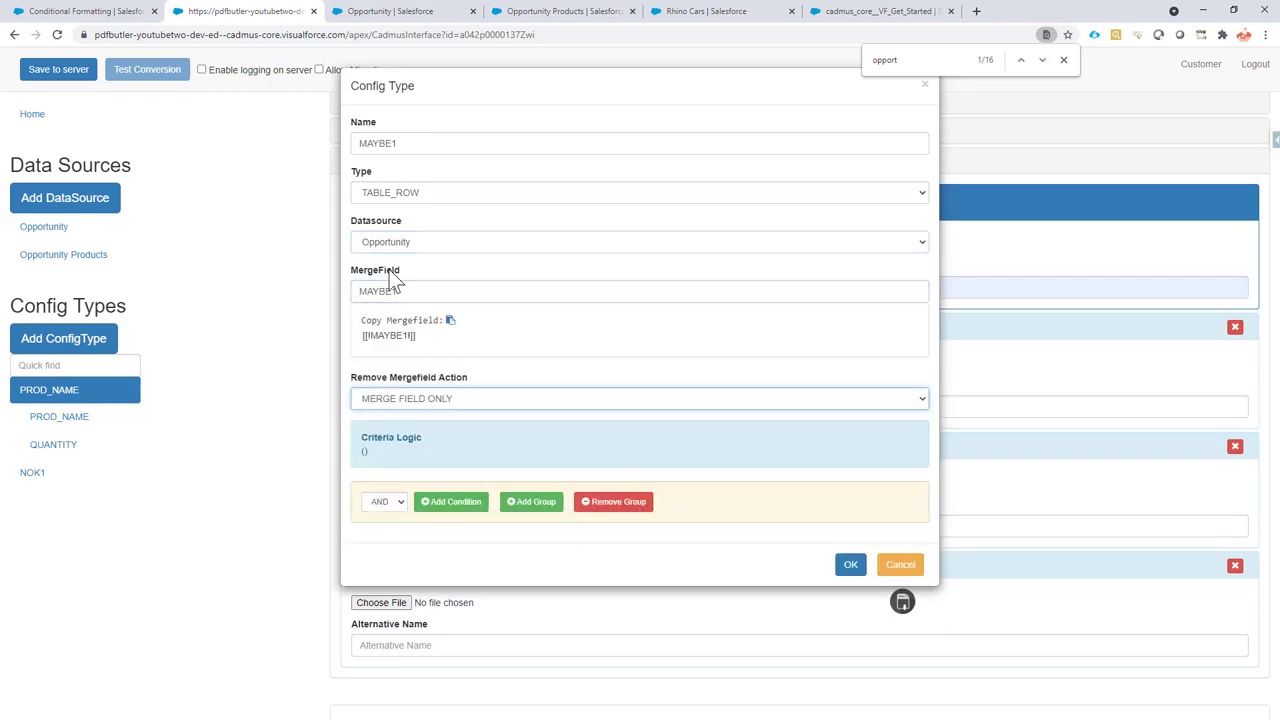
# Step: Add the condition Account.Site = NA to the MAYBE1 config type and confirm it
pyautogui.click(463, 503)
pyautogui.click(460, 536)
pyautogui.scroll(-8, 440, 466)
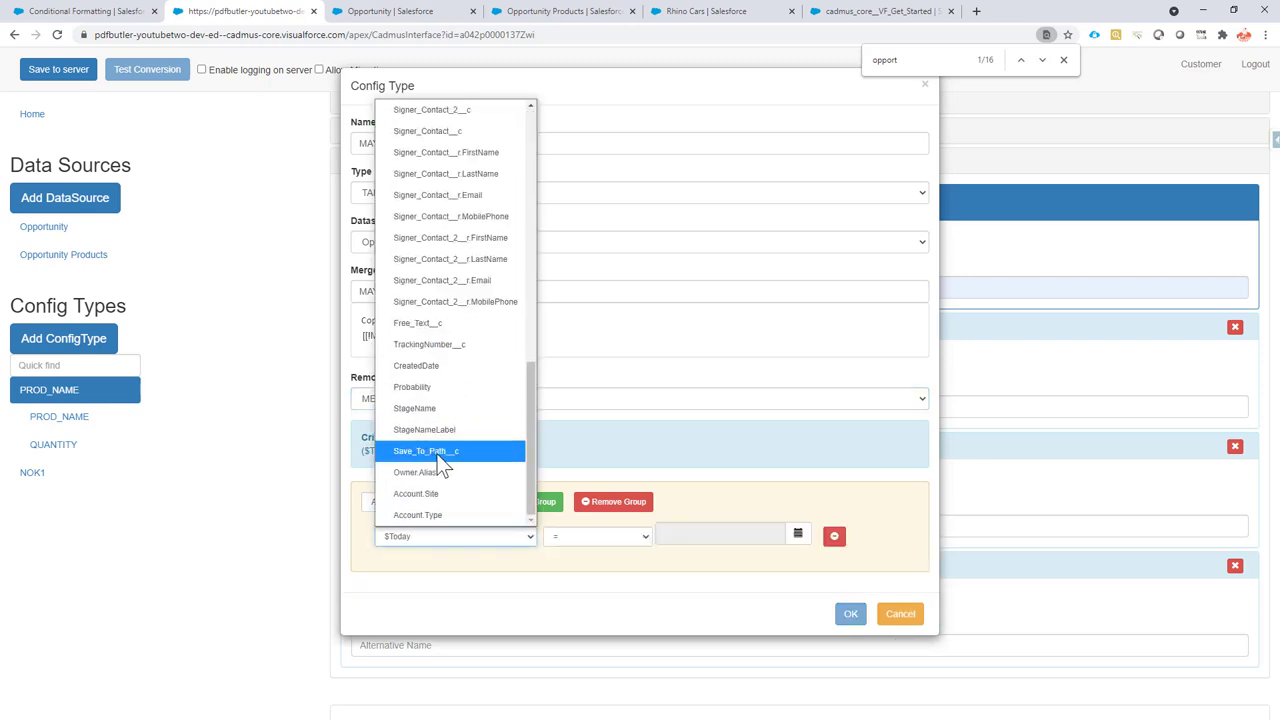
pyautogui.click(448, 494)
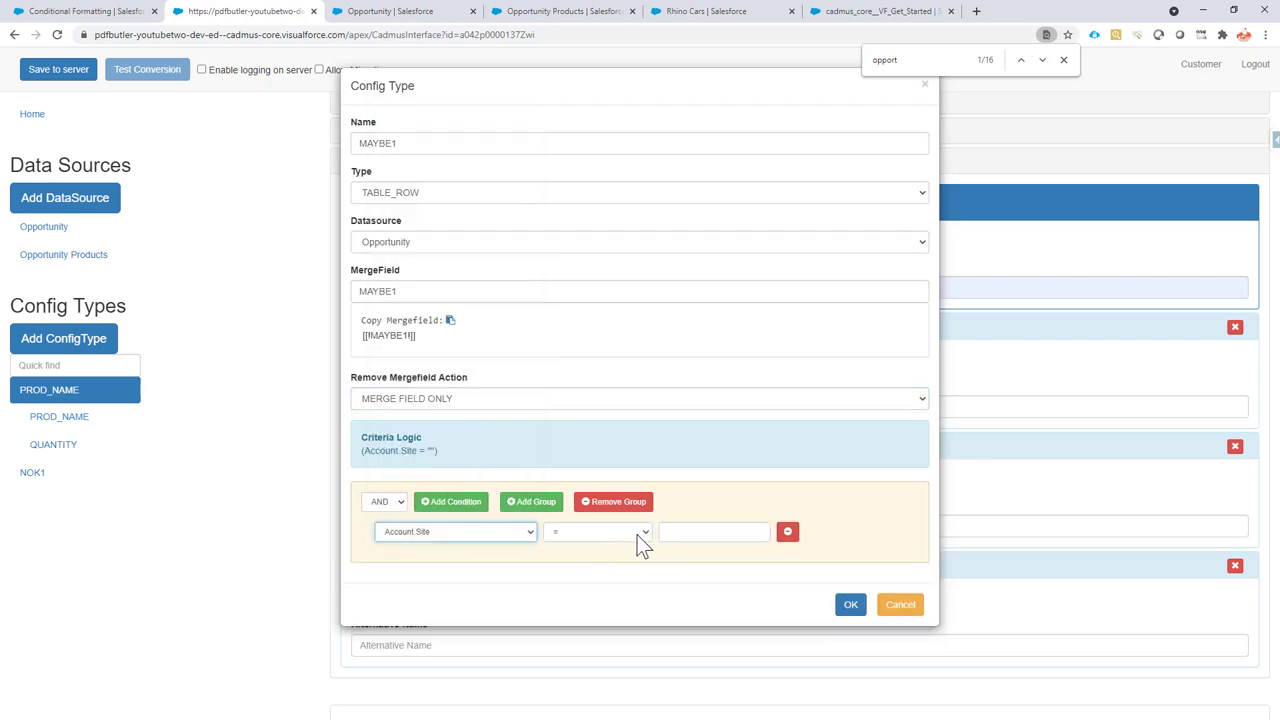
pyautogui.click(702, 525)
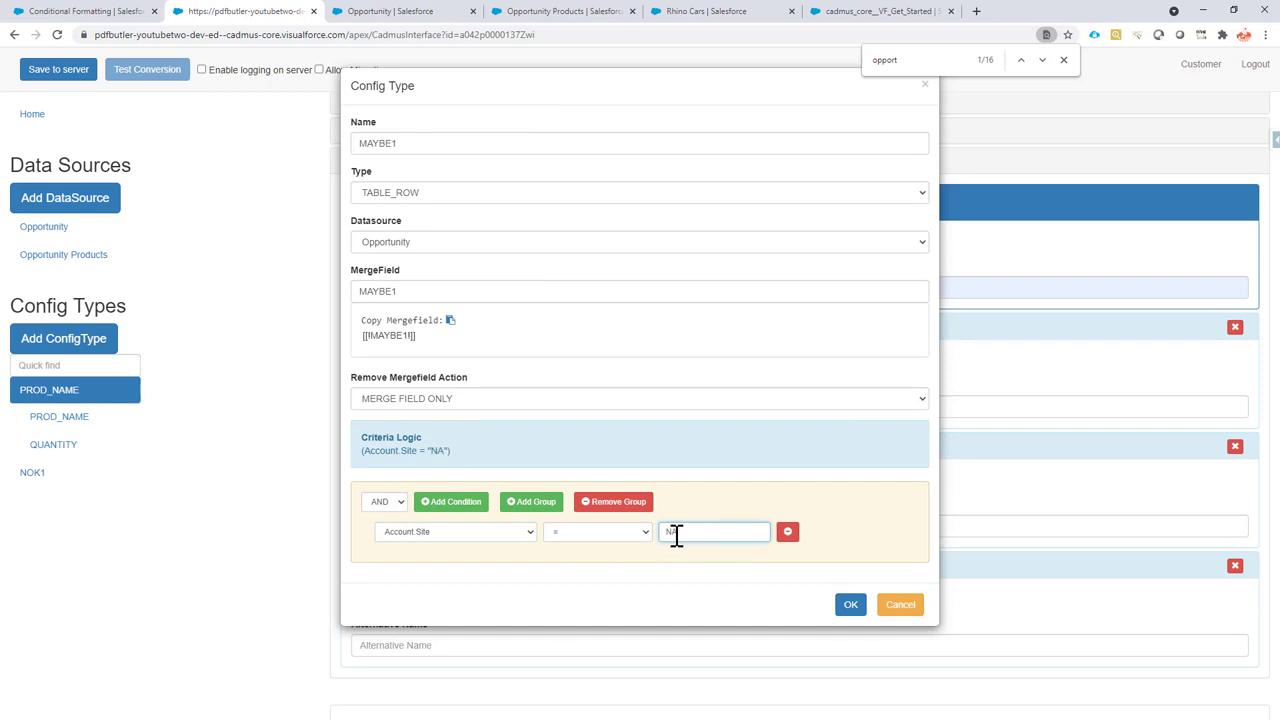
pyautogui.click(850, 607)
# Step: Look up the OK1 merge field in the Word template and add a new config type named OK1 in the browser
pyautogui.hotkey('alt', 'Tab')
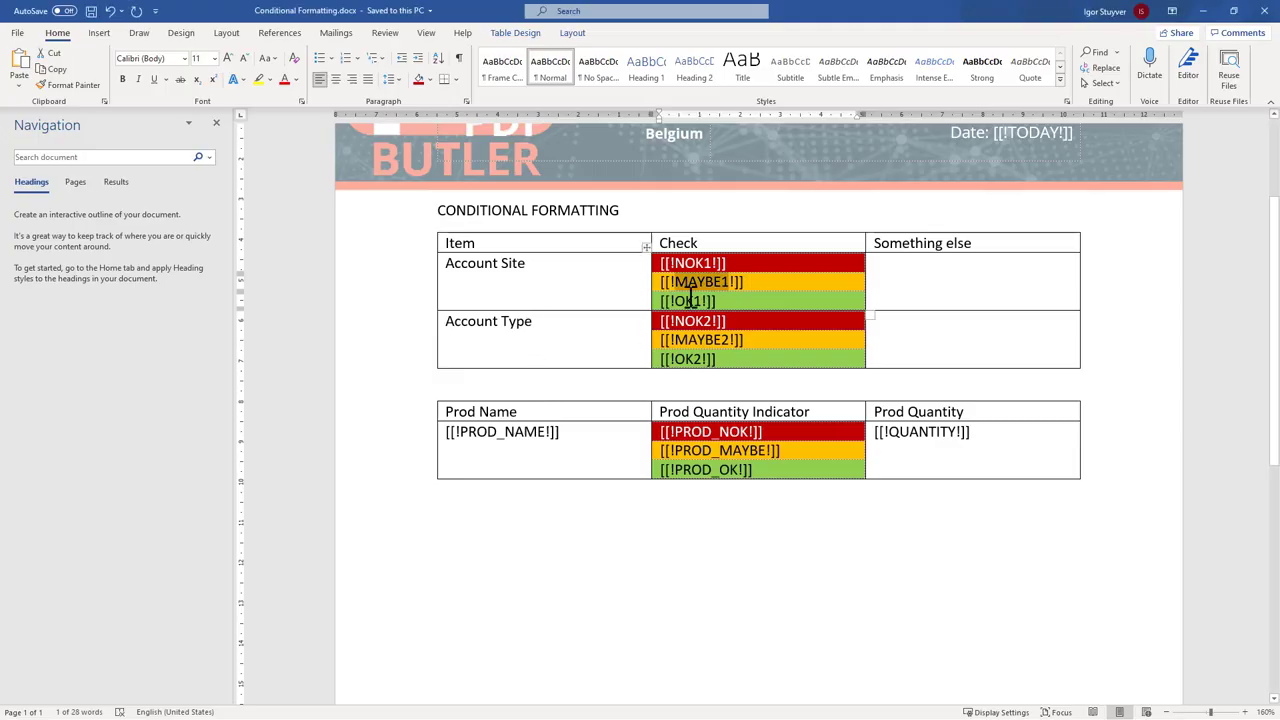
pyautogui.click(692, 298)
pyautogui.hotkey('alt', 'Tab')
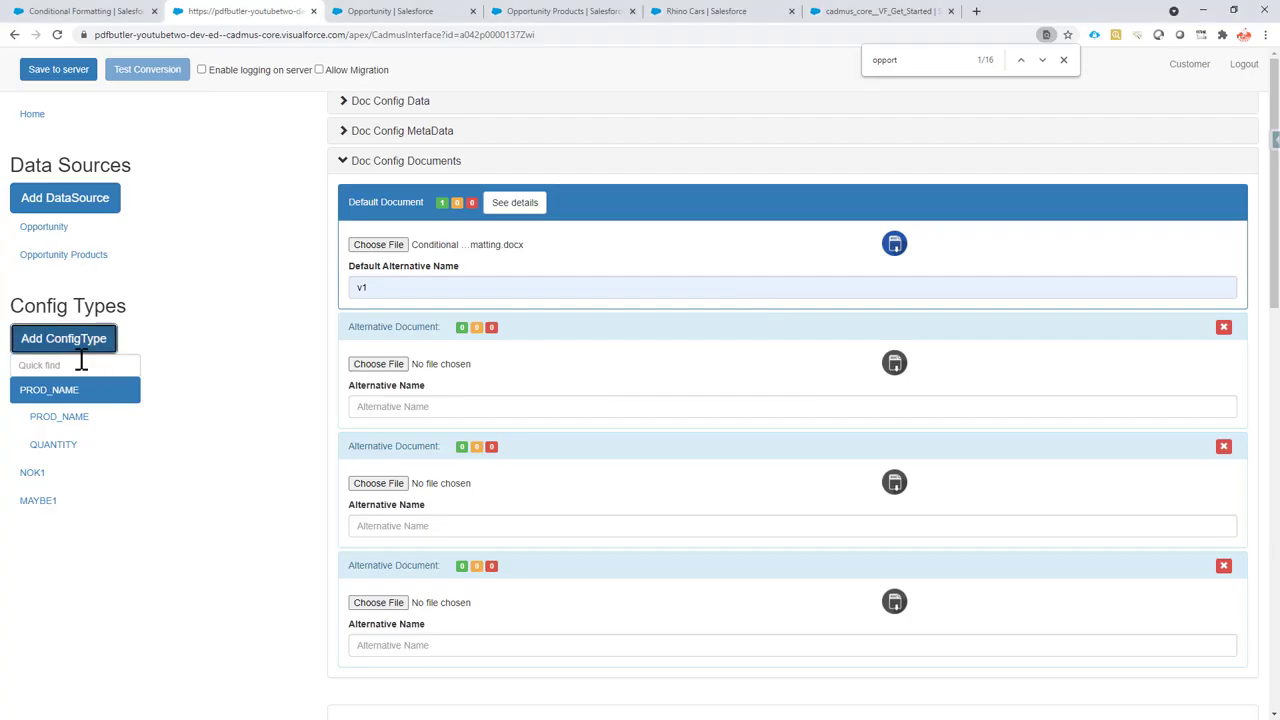
pyautogui.click(63, 338)
pyautogui.click(383, 140)
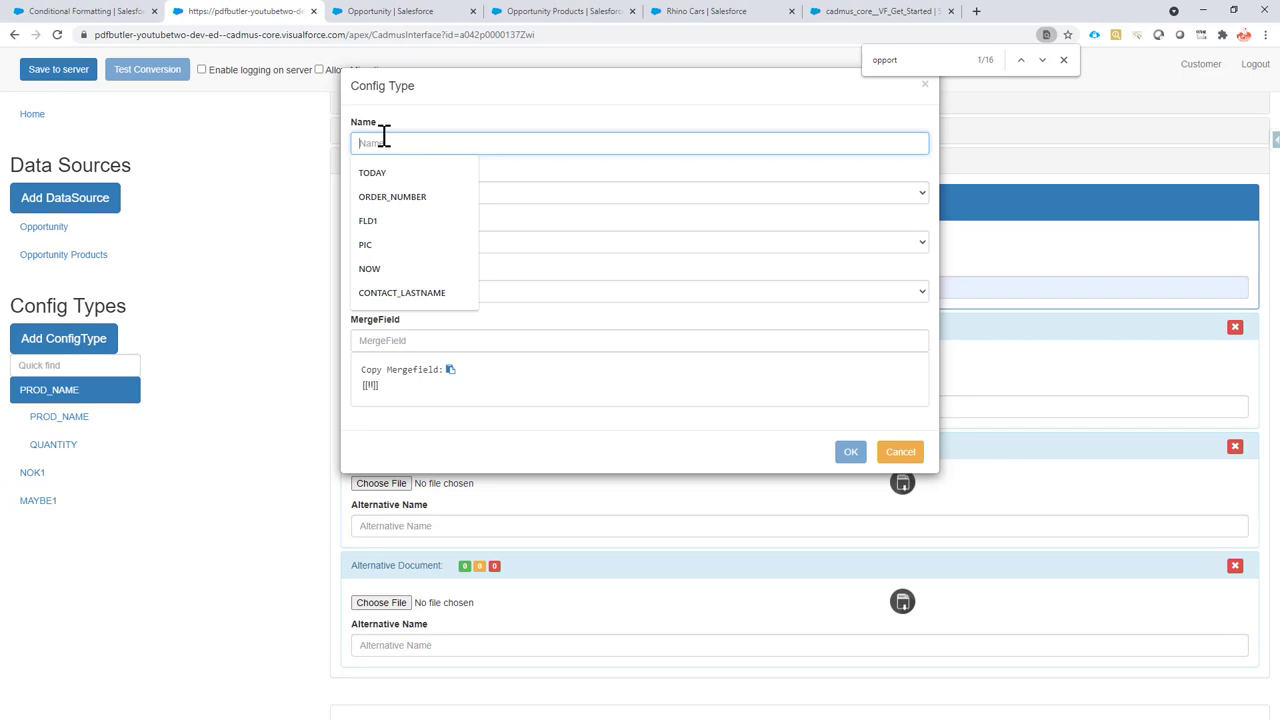
pyautogui.write('OK1')
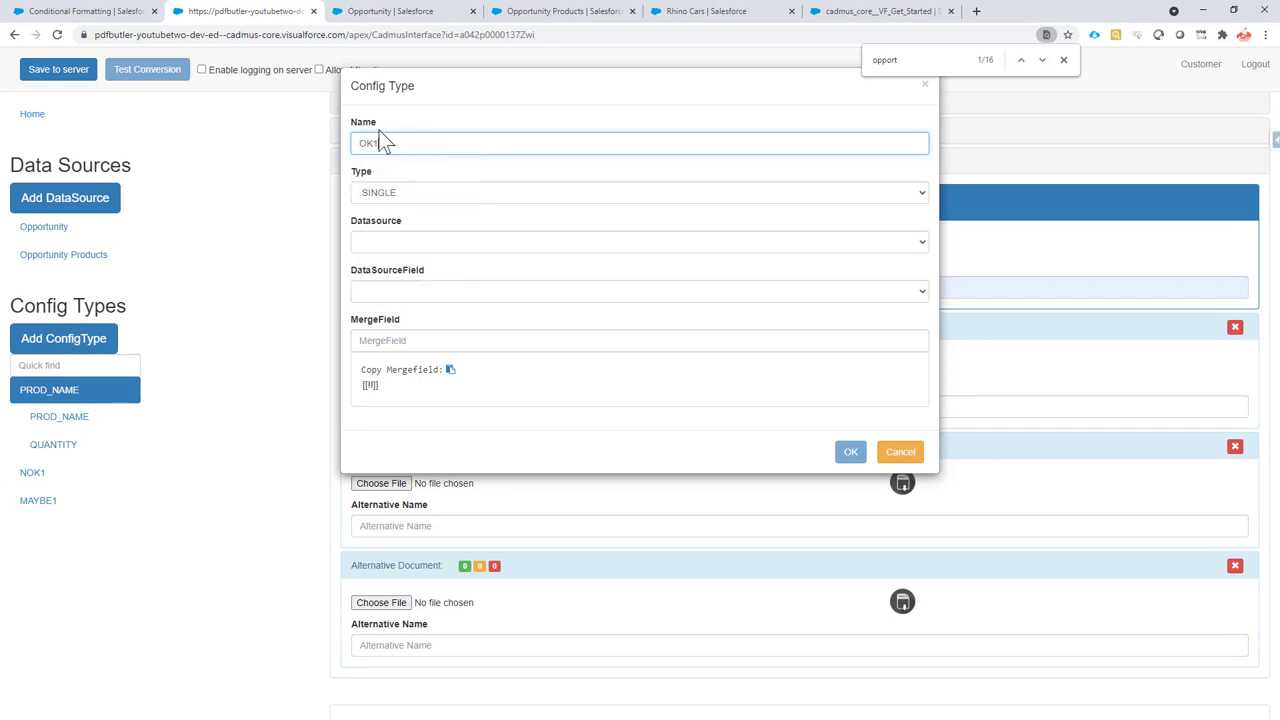
# Step: Set the OK1 config type to TABLE_ROW with the Opportunity data source, merge field OK1 and remove action MERGE FIELD ONLY
pyautogui.click(380, 196)
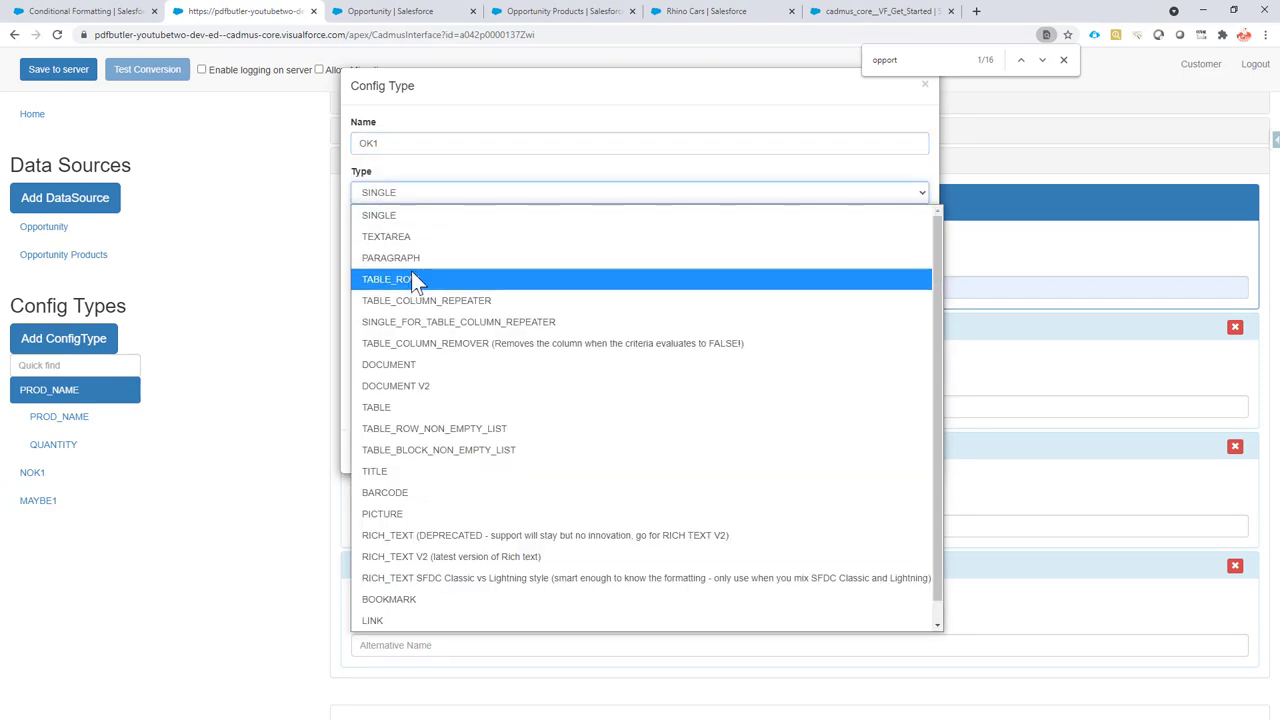
pyautogui.click(411, 270)
pyautogui.click(403, 245)
pyautogui.click(426, 306)
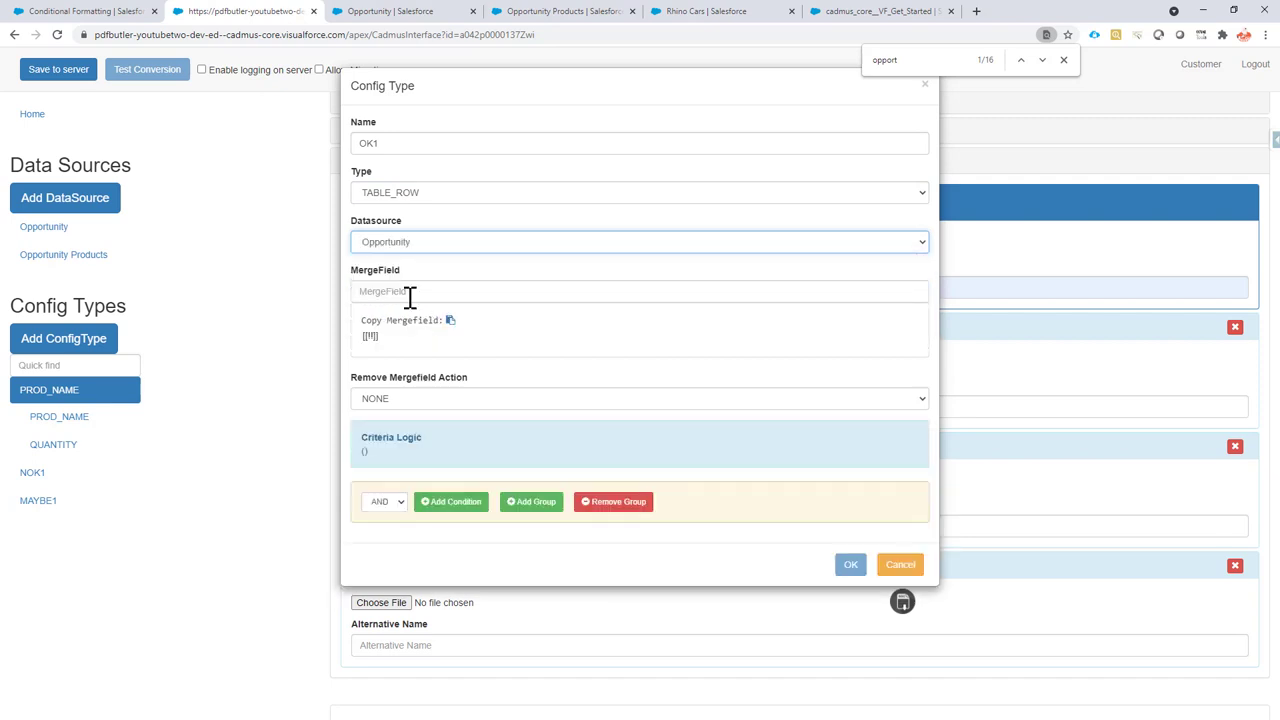
pyautogui.click(409, 292)
pyautogui.write('OK1')
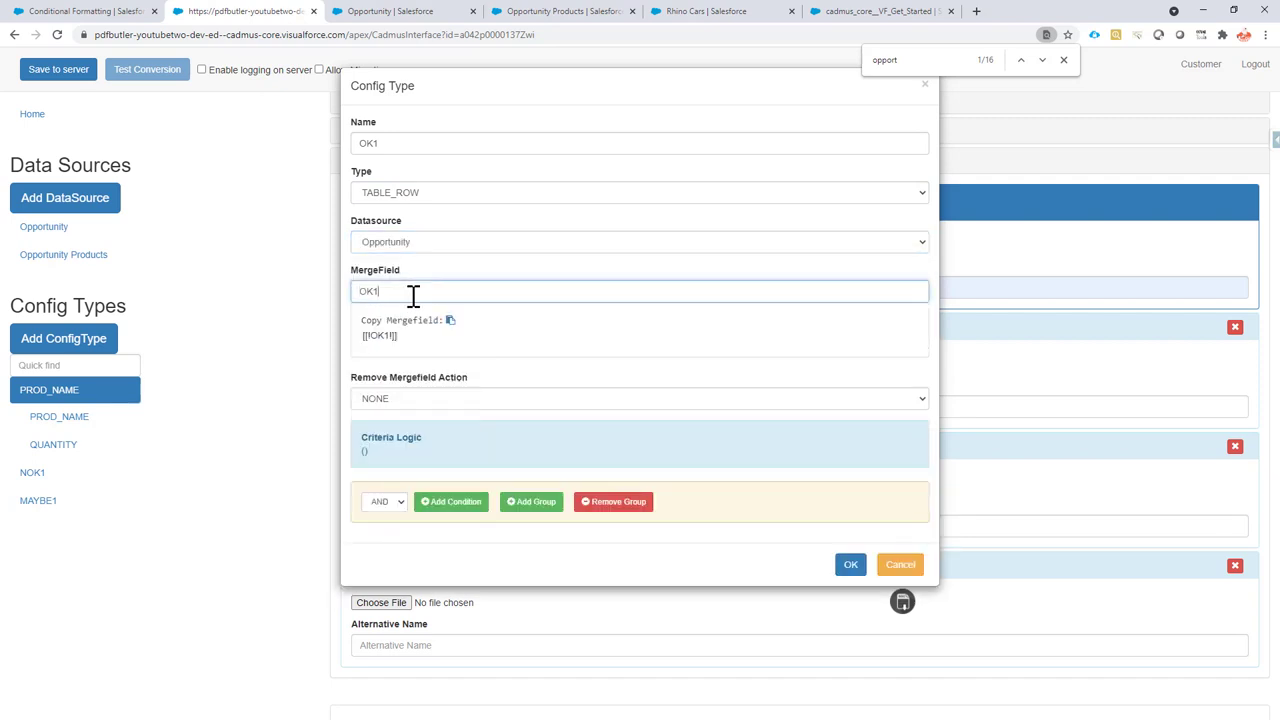
pyautogui.click(402, 399)
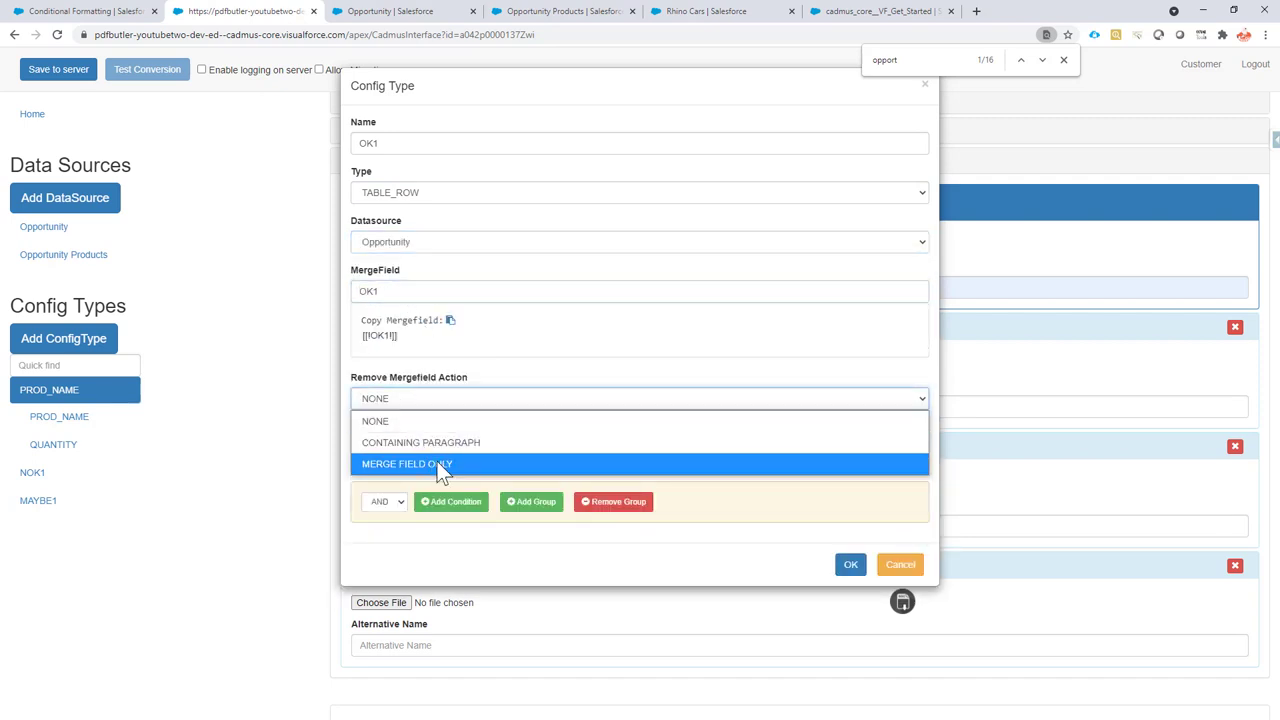
pyautogui.click(437, 466)
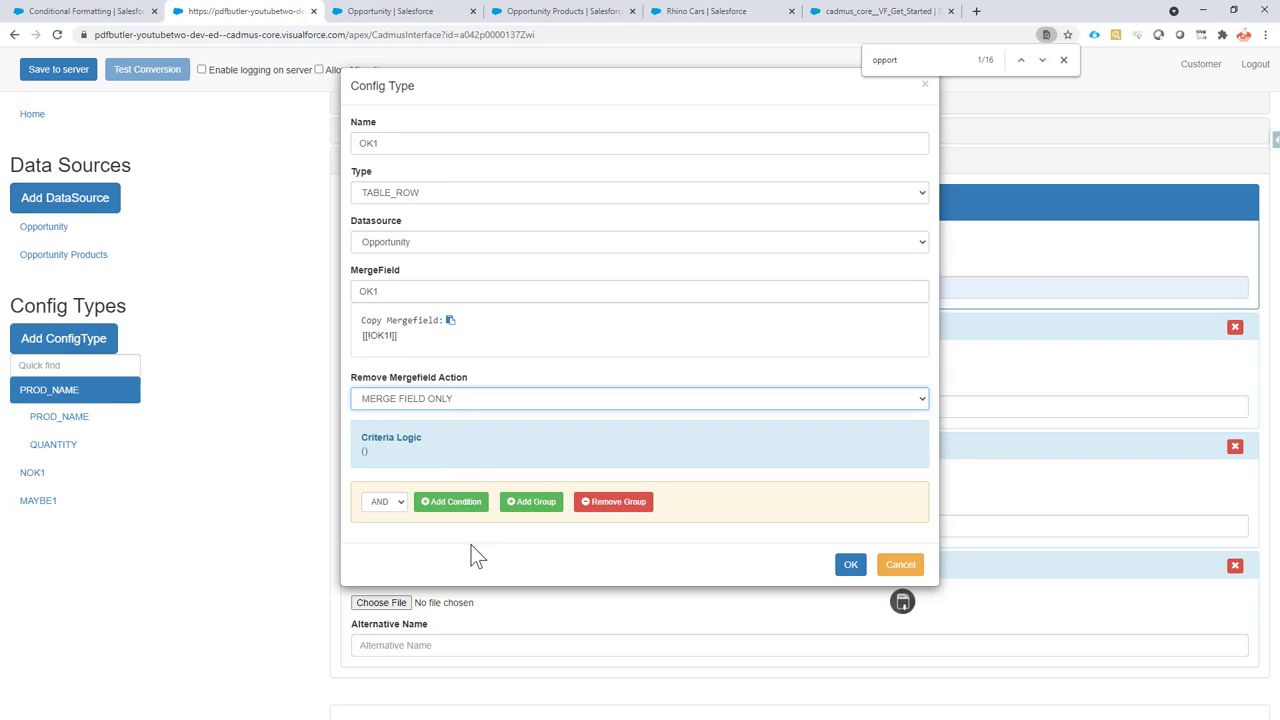
# Step: Add the condition Account.Site IS NOT EMPTY to the OK1 config type
pyautogui.click(455, 502)
pyautogui.click(492, 536)
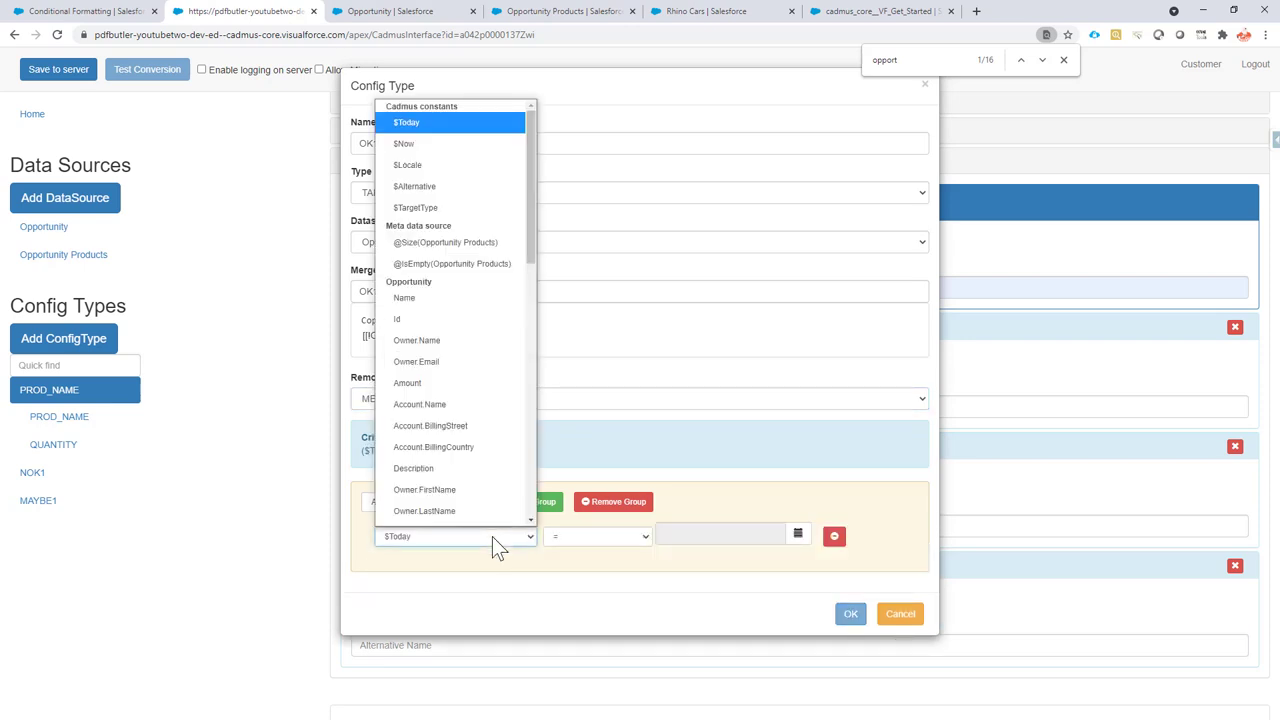
pyautogui.scroll(-10, 486, 491)
pyautogui.click(454, 489)
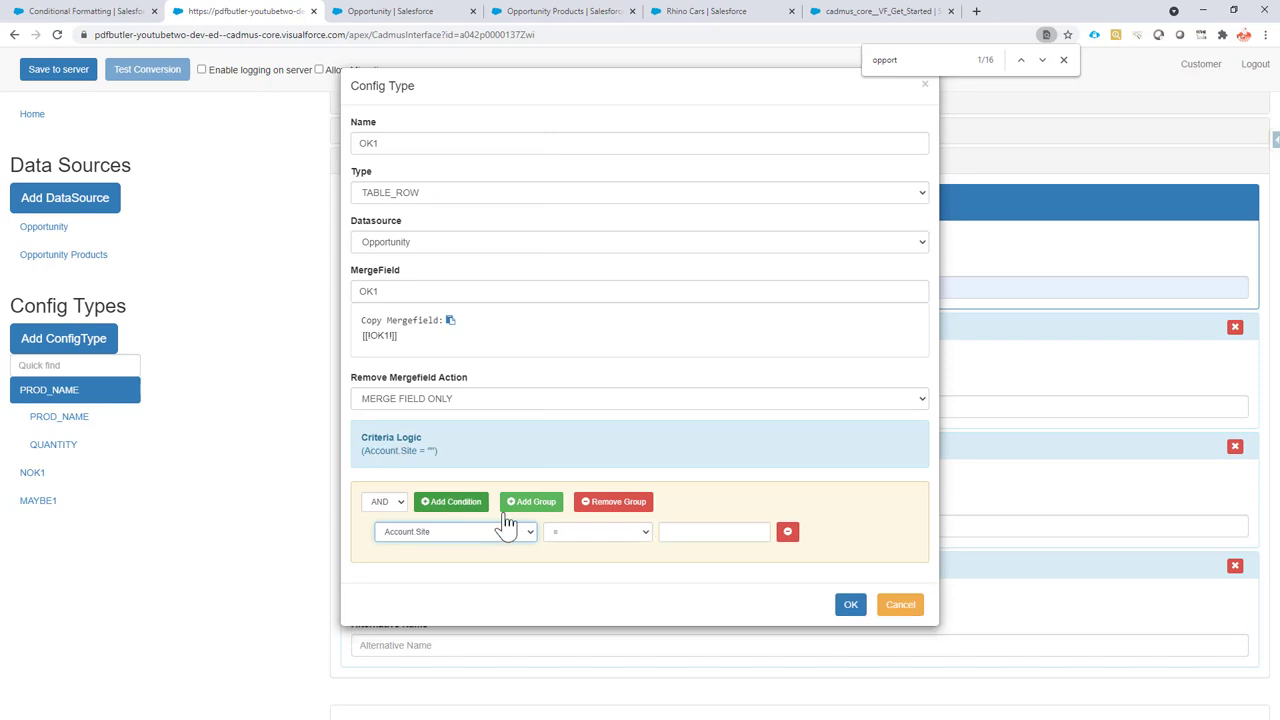
pyautogui.click(591, 533)
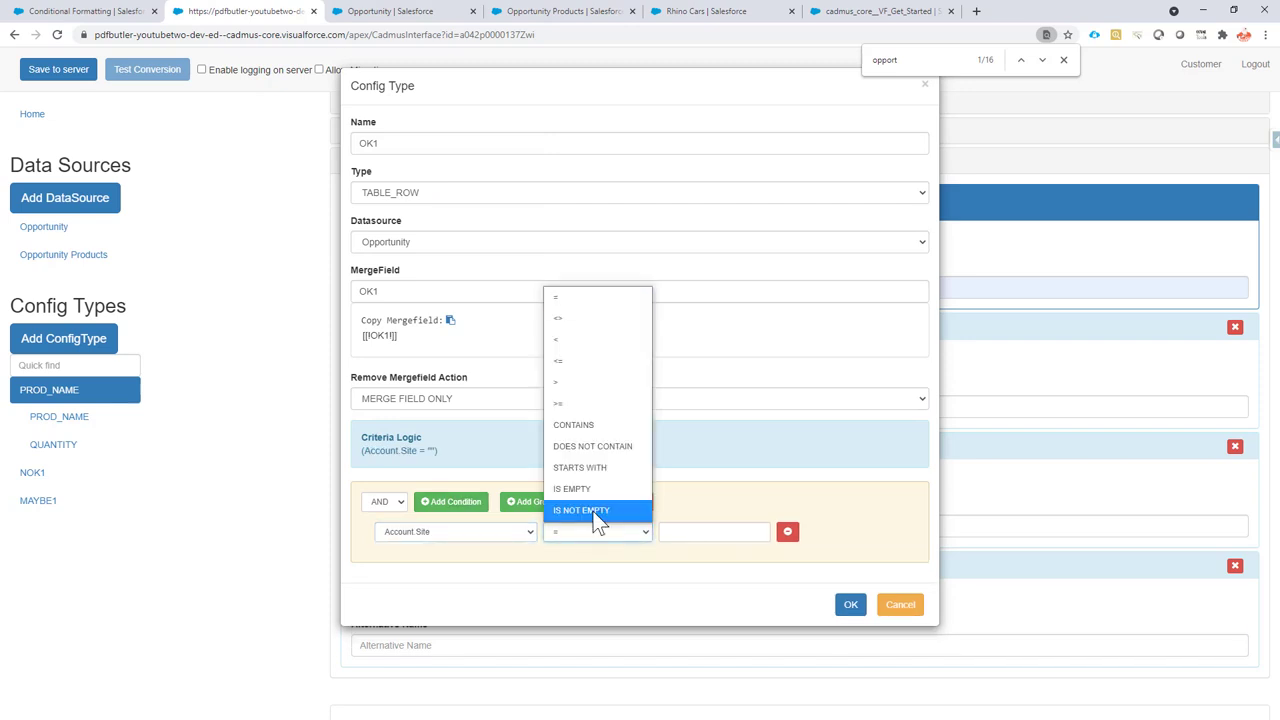
pyautogui.click(597, 513)
# Step: Add a second AND condition, Account.Site <> NA, to the OK1 config type and confirm it
pyautogui.click(449, 510)
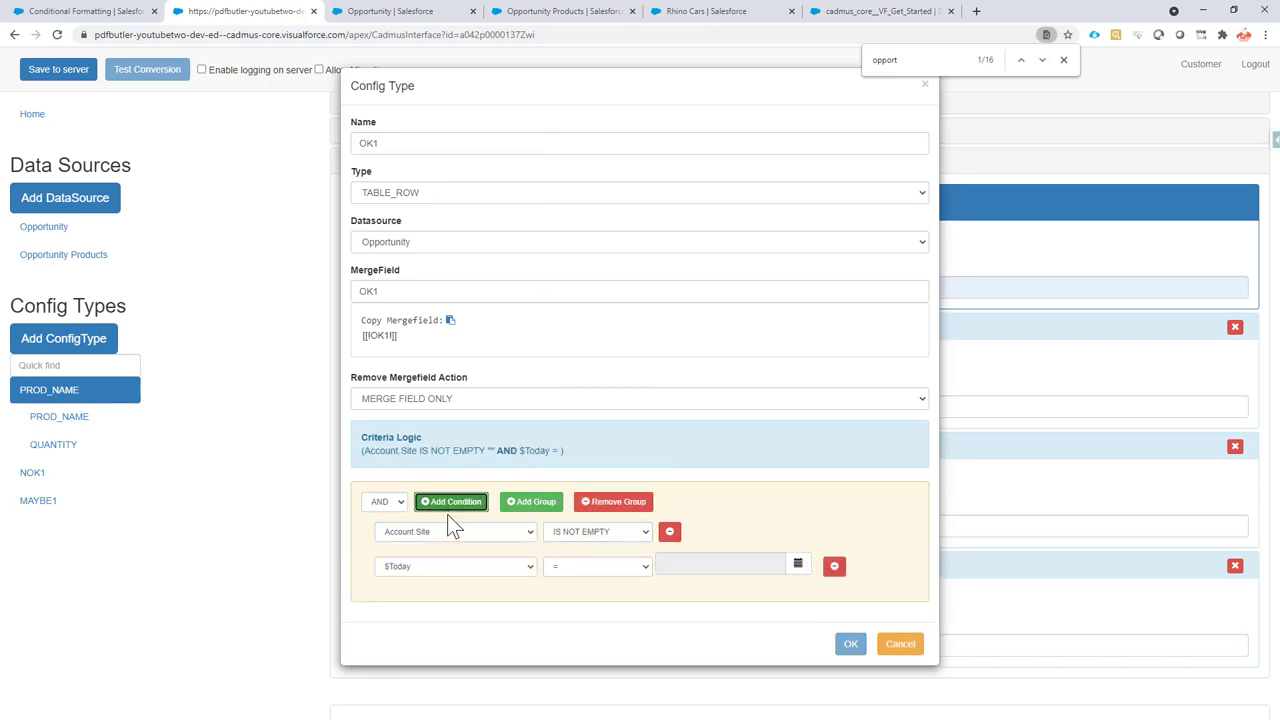
pyautogui.click(480, 567)
pyautogui.scroll(-1, 465, 523)
pyautogui.scroll(-10, 465, 523)
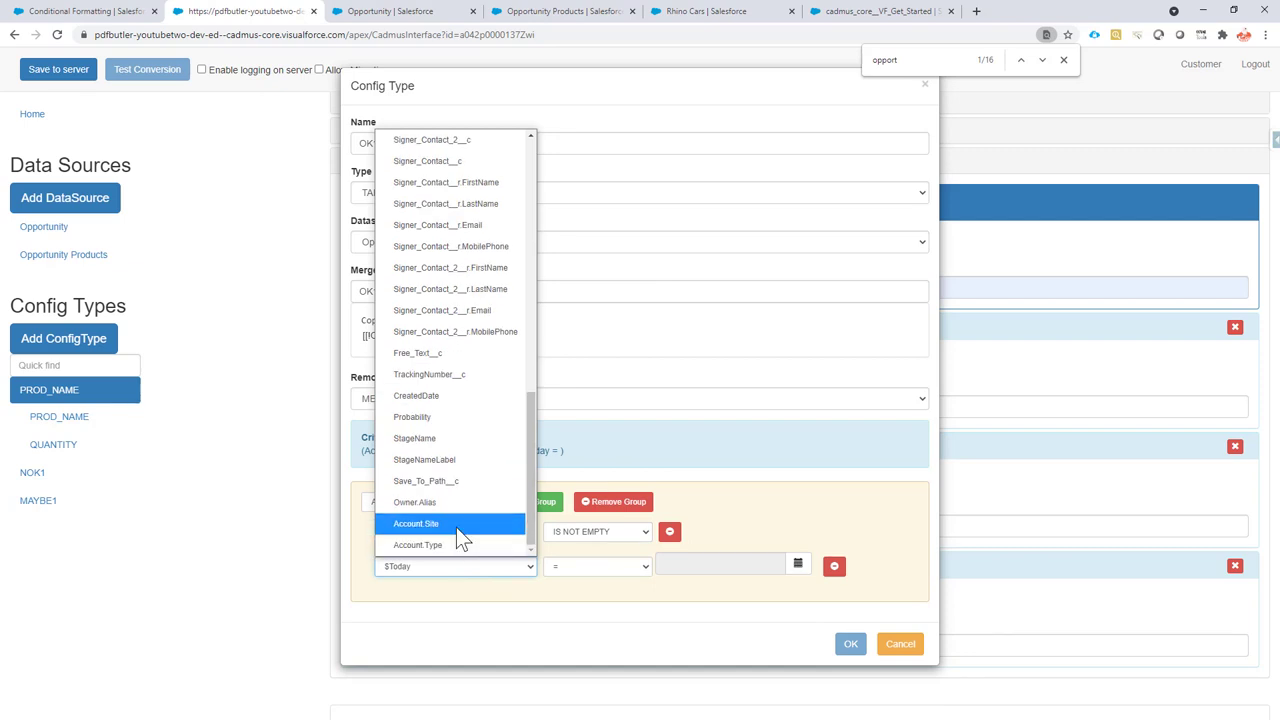
pyautogui.click(456, 527)
pyautogui.click(567, 566)
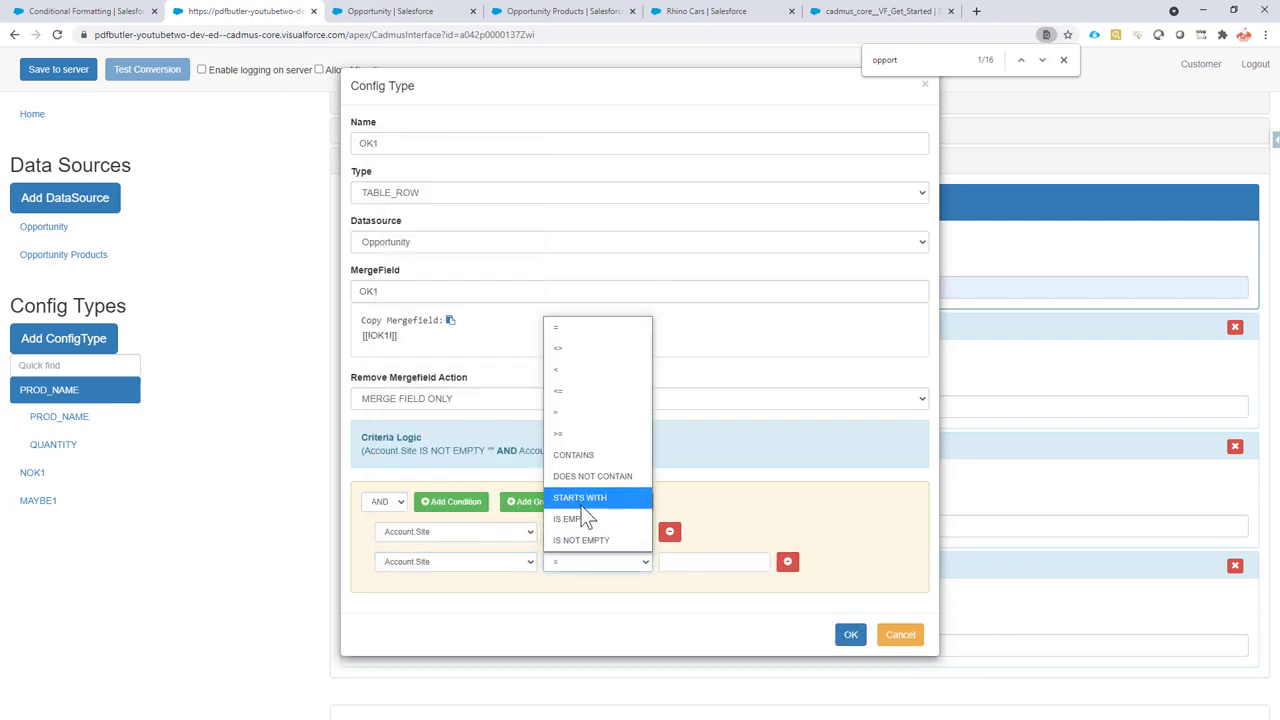
pyautogui.click(570, 349)
pyautogui.click(691, 562)
pyautogui.write('NA')
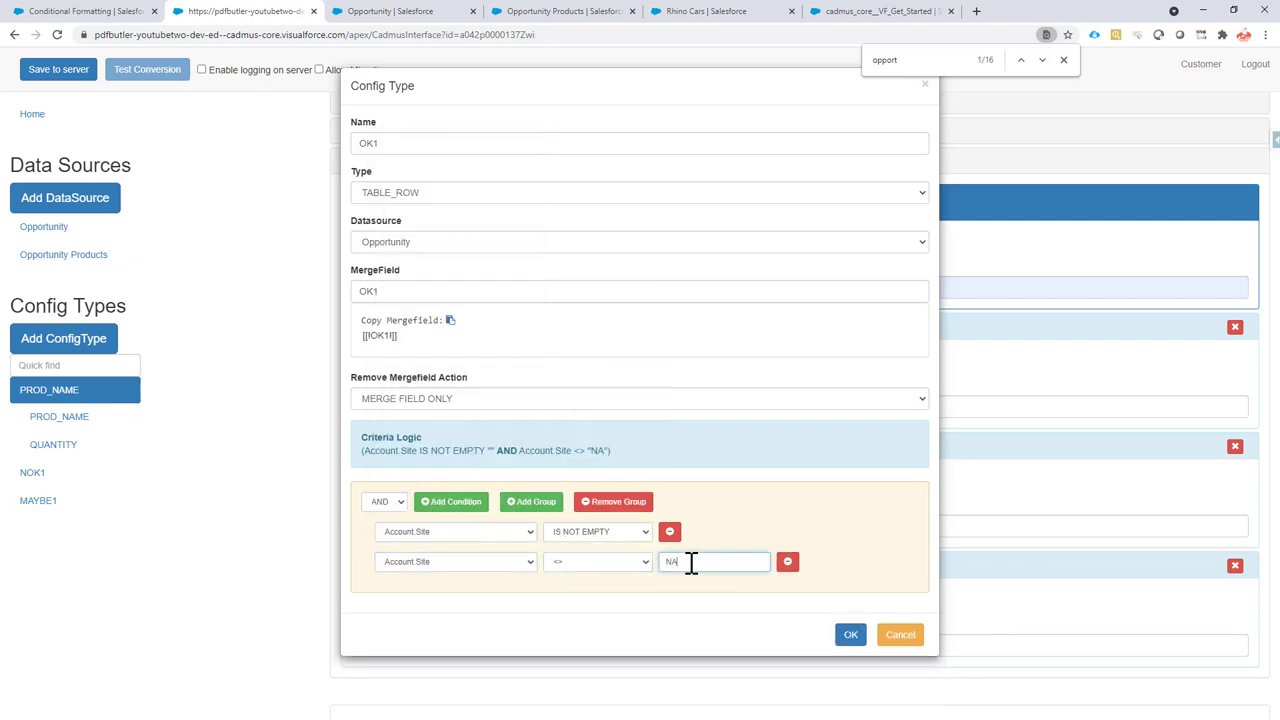
pyautogui.click(849, 636)
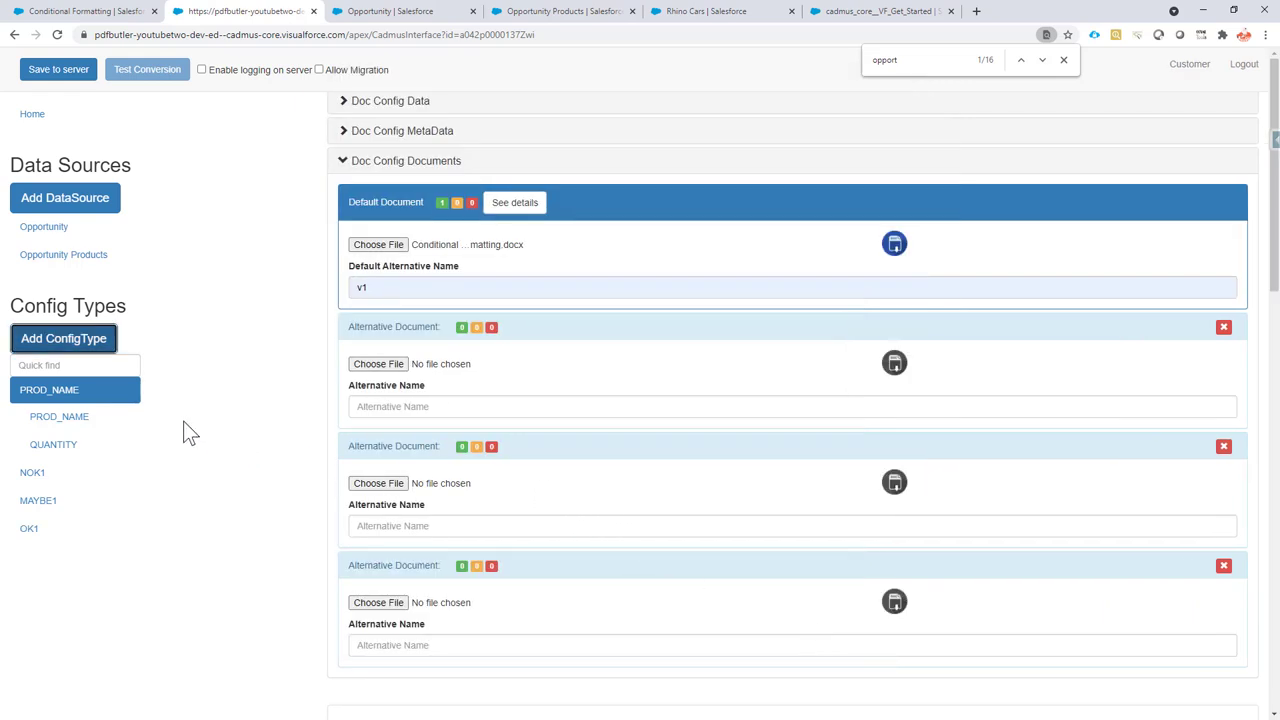
pyautogui.scroll(-2, 183, 425)
pyautogui.scroll(2, 573, 444)
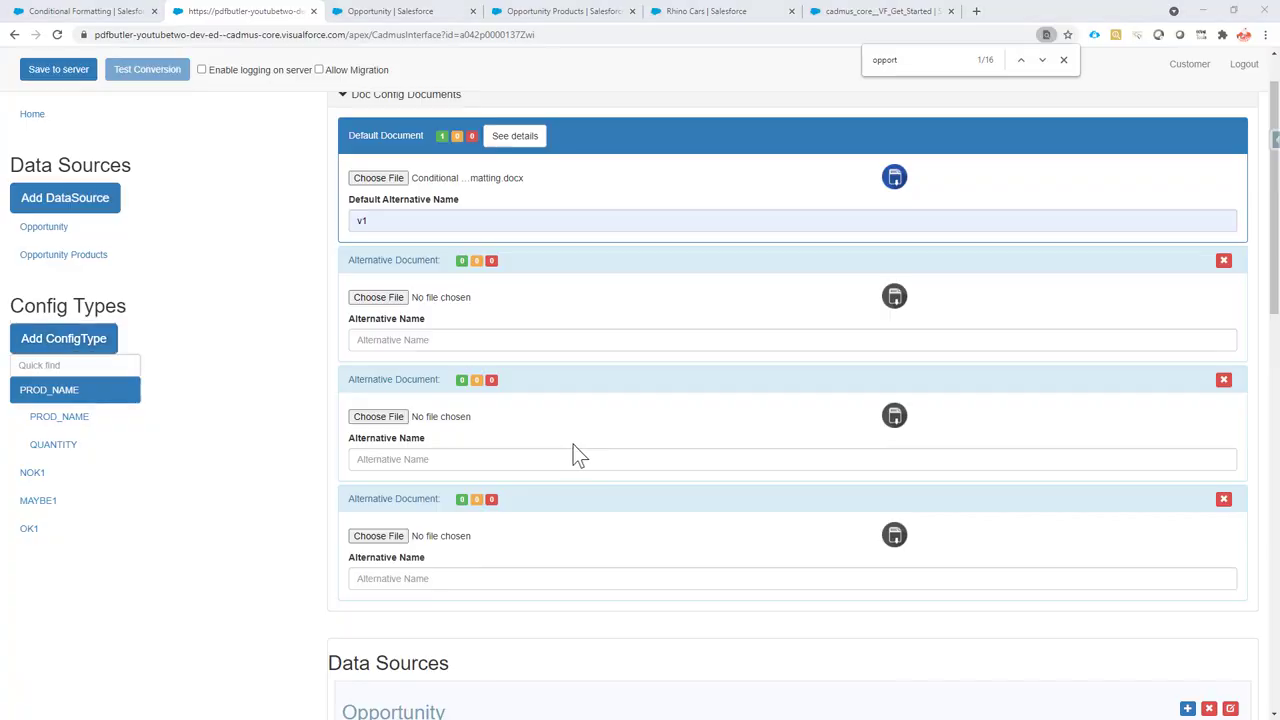
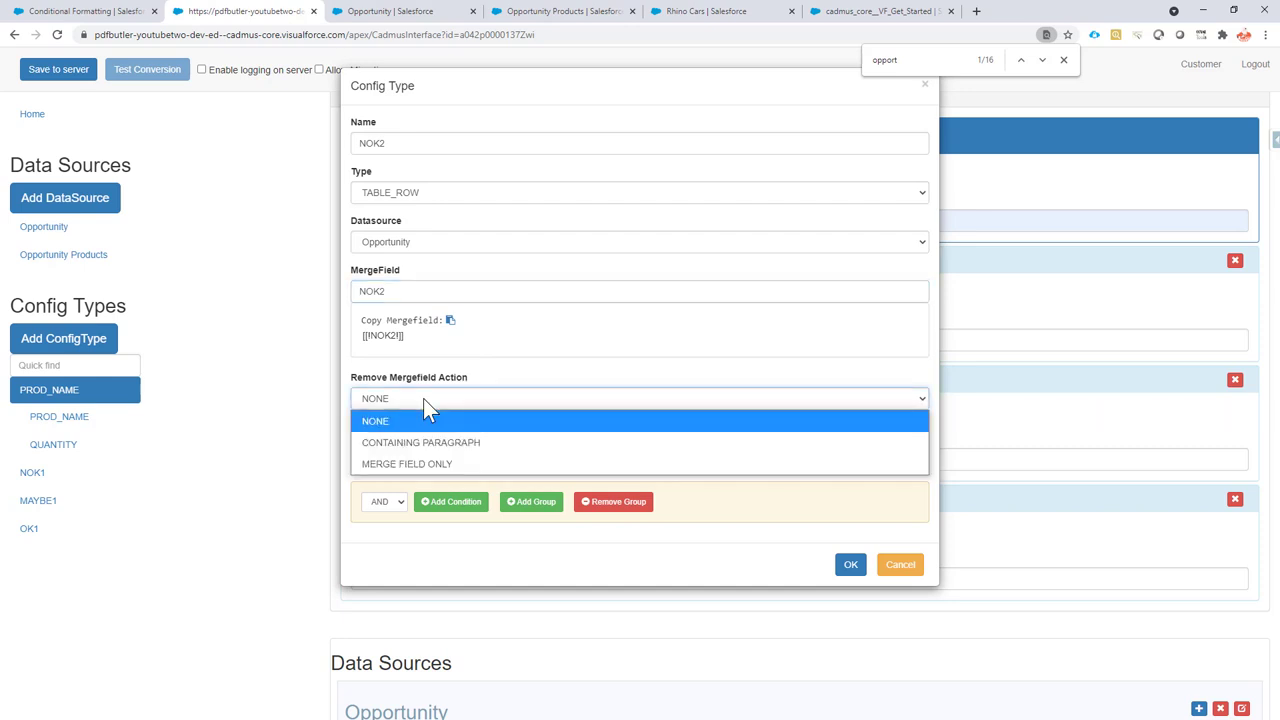
# Step: Set the NOK2 config type's remove action to MERGE FIELD ONLY, add the condition Account.Type IS EMPTY and confirm it
pyautogui.click(420, 463)
pyautogui.click(445, 503)
pyautogui.click(453, 534)
pyautogui.scroll(-5, 437, 495)
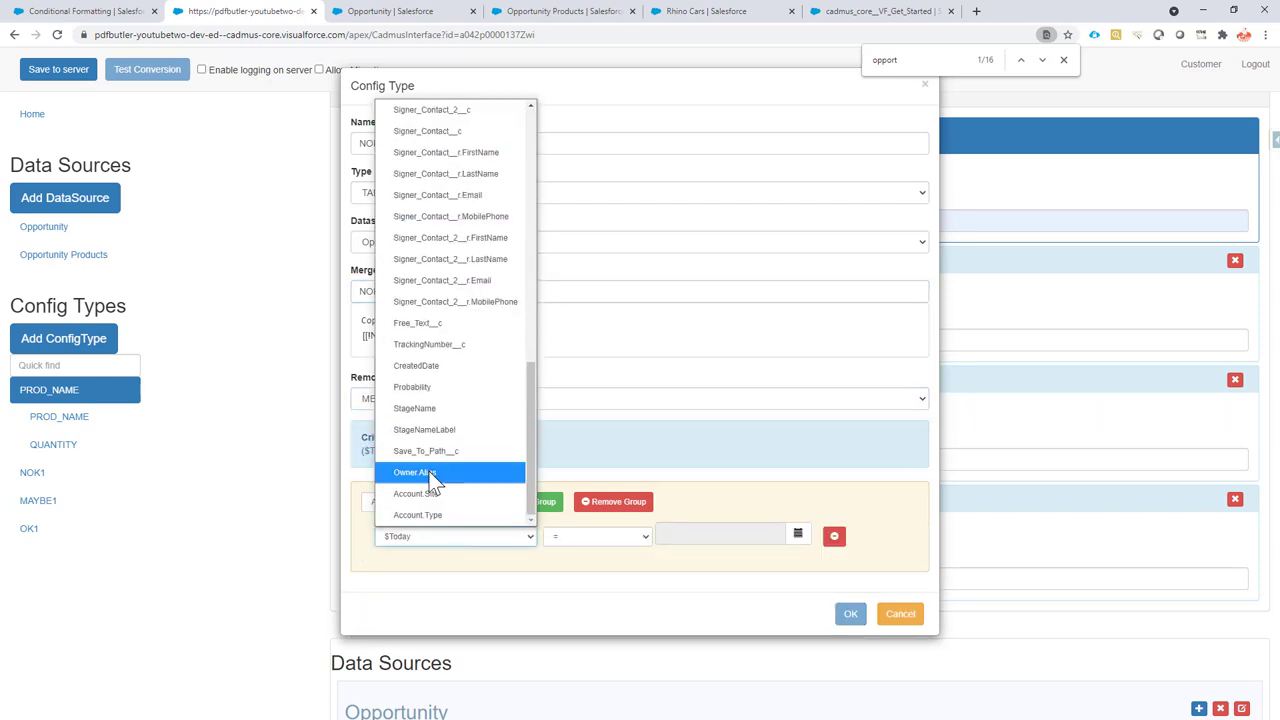
pyautogui.click(444, 513)
pyautogui.click(585, 535)
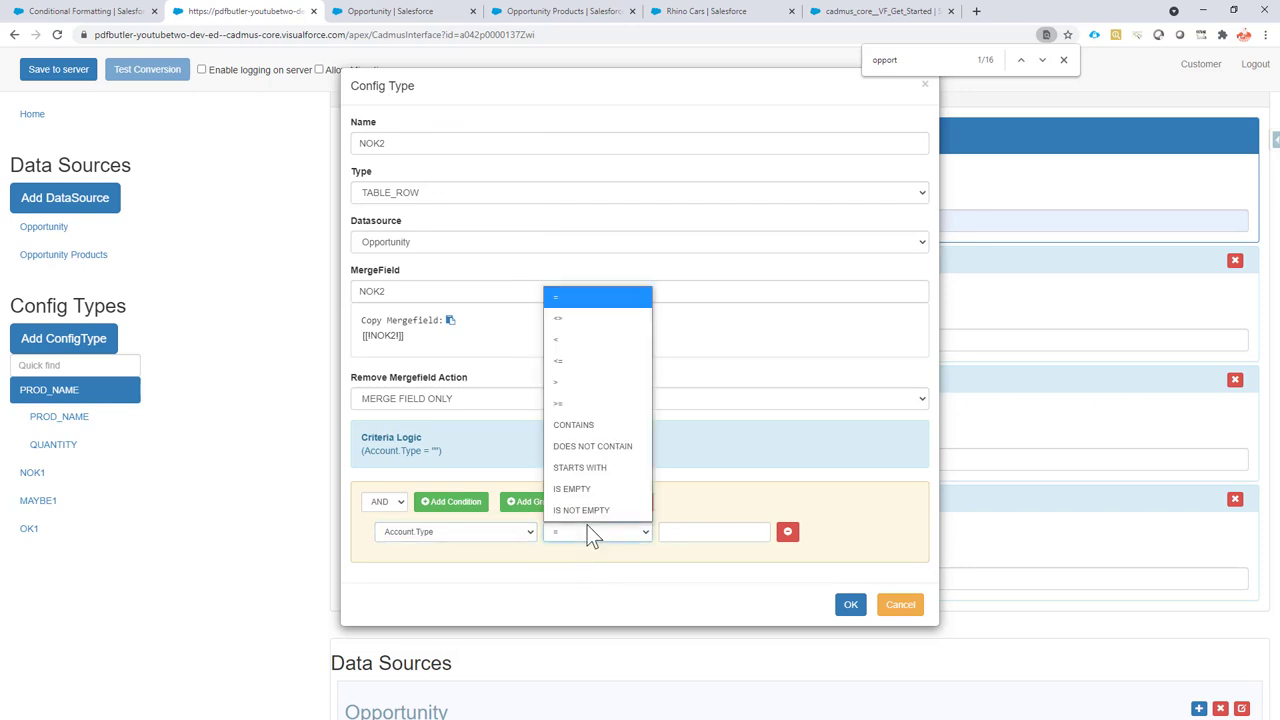
pyautogui.click(585, 486)
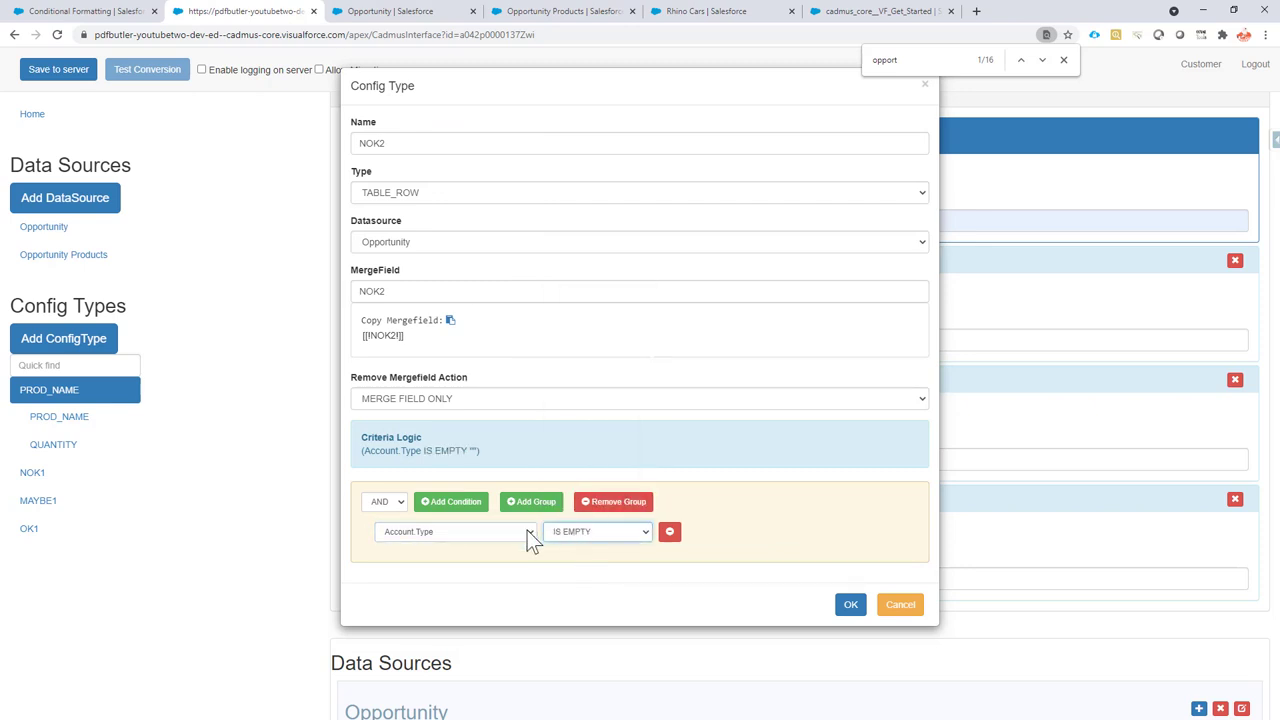
pyautogui.click(850, 605)
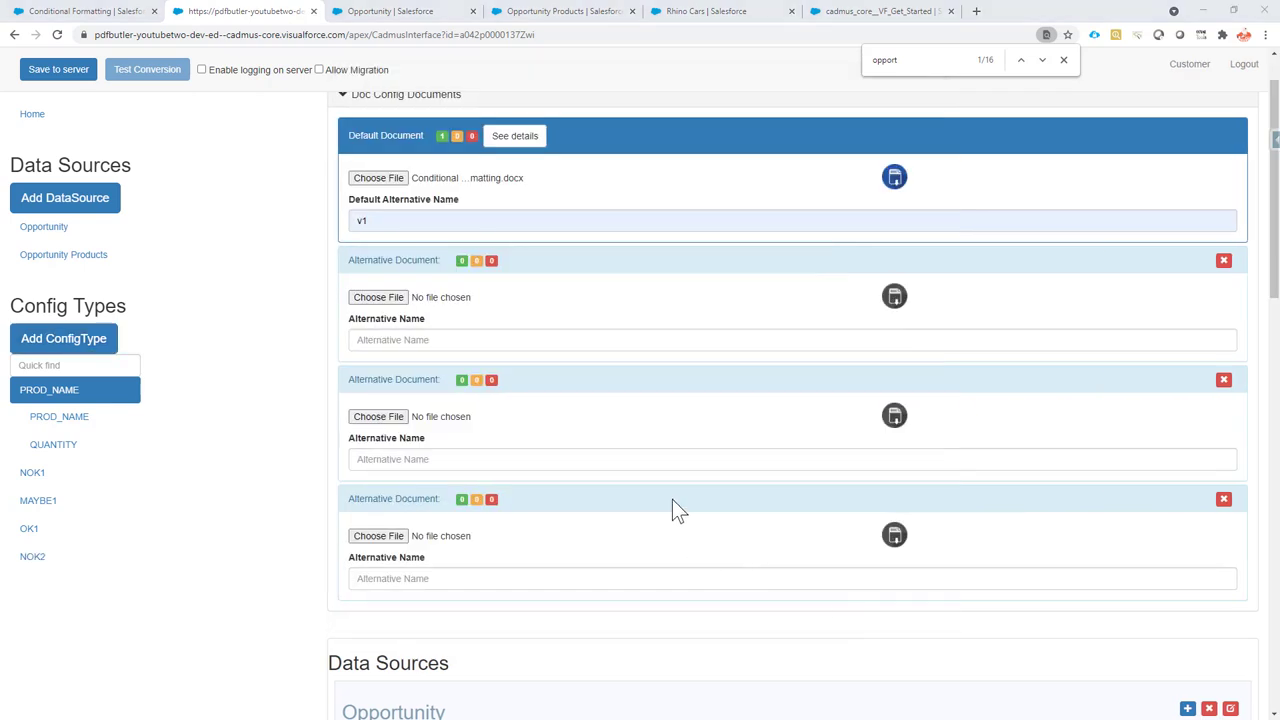
# Step: Copy the MAYBE2 merge field name from the Word template and use it to name a new config type in the browser
pyautogui.hotkey('alt', 'Tab')
pyautogui.doubleClick(710, 340)
pyautogui.hotkey('ctrl', 'c')
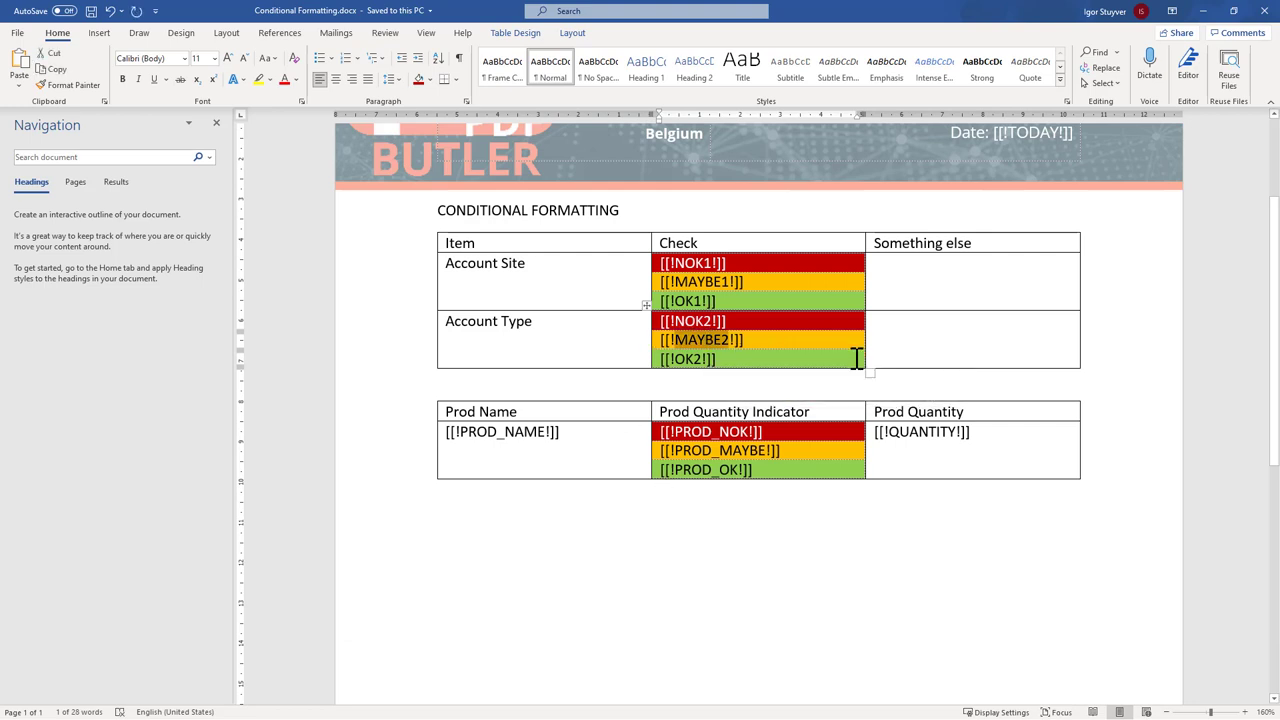
pyautogui.hotkey('alt', 'Tab')
pyautogui.click(74, 338)
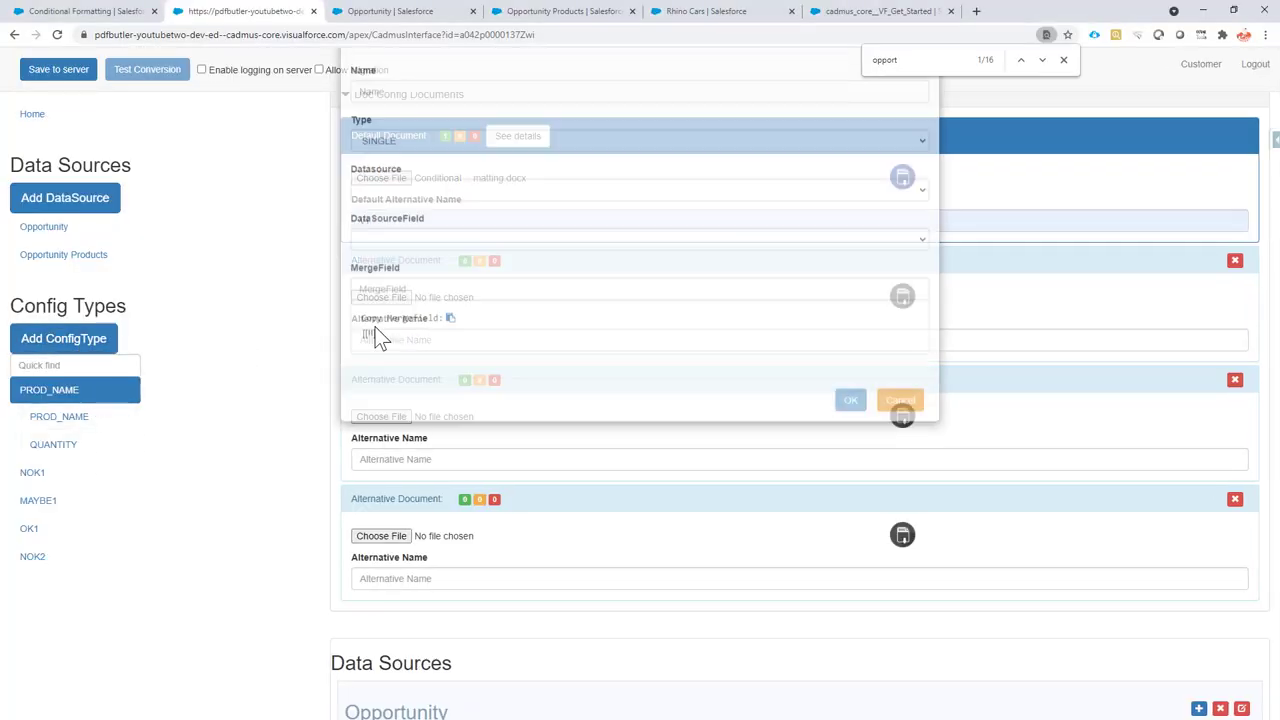
pyautogui.click(443, 146)
pyautogui.hotkey('ctrl', 'v')
# Step: Set the MAYBE2 config type to TABLE_ROW with the Opportunity data source, merge field MAYBE2 and remove action MERGE FIELD ONLY
pyautogui.click(425, 195)
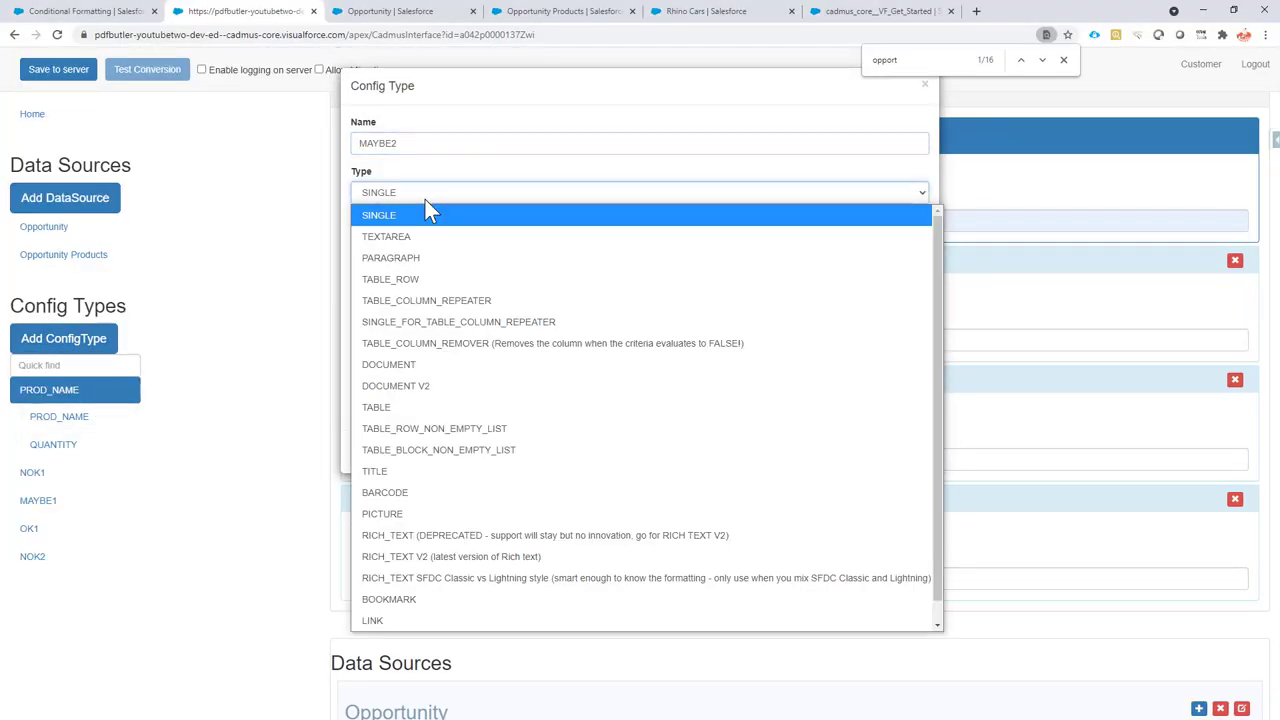
pyautogui.click(436, 277)
pyautogui.click(400, 246)
pyautogui.click(420, 307)
pyautogui.click(390, 291)
pyautogui.hotkey('ctrl', 'v')
pyautogui.click(394, 398)
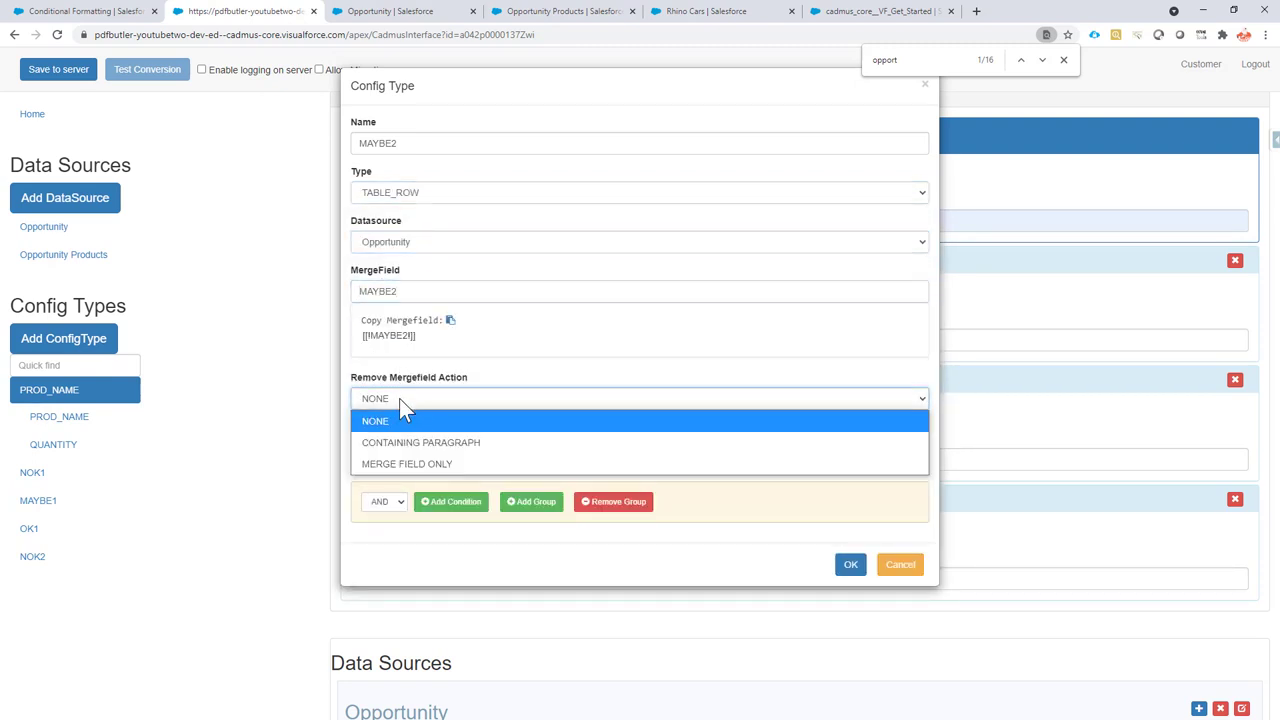
pyautogui.click(440, 463)
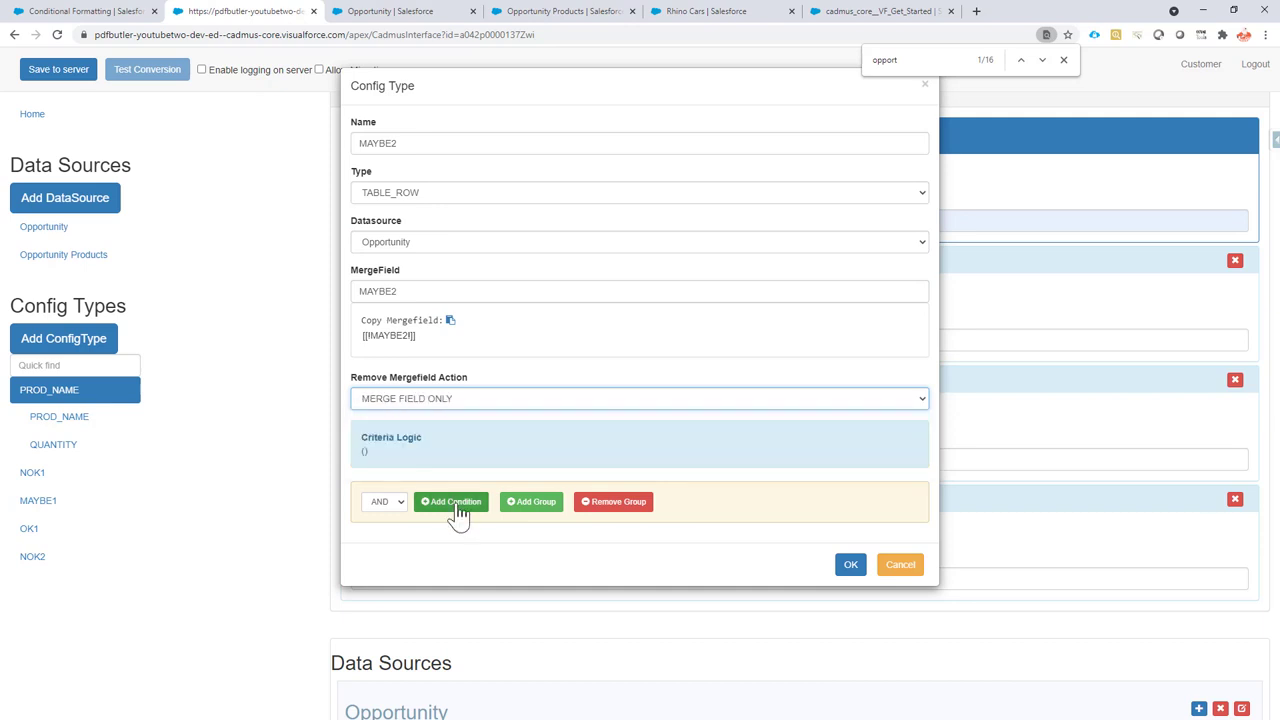
# Step: Add an equals (=) condition on Account.Type to the MAYBE2 config type and confirm it
pyautogui.click(455, 501)
pyautogui.click(451, 536)
pyautogui.scroll(-10, 452, 505)
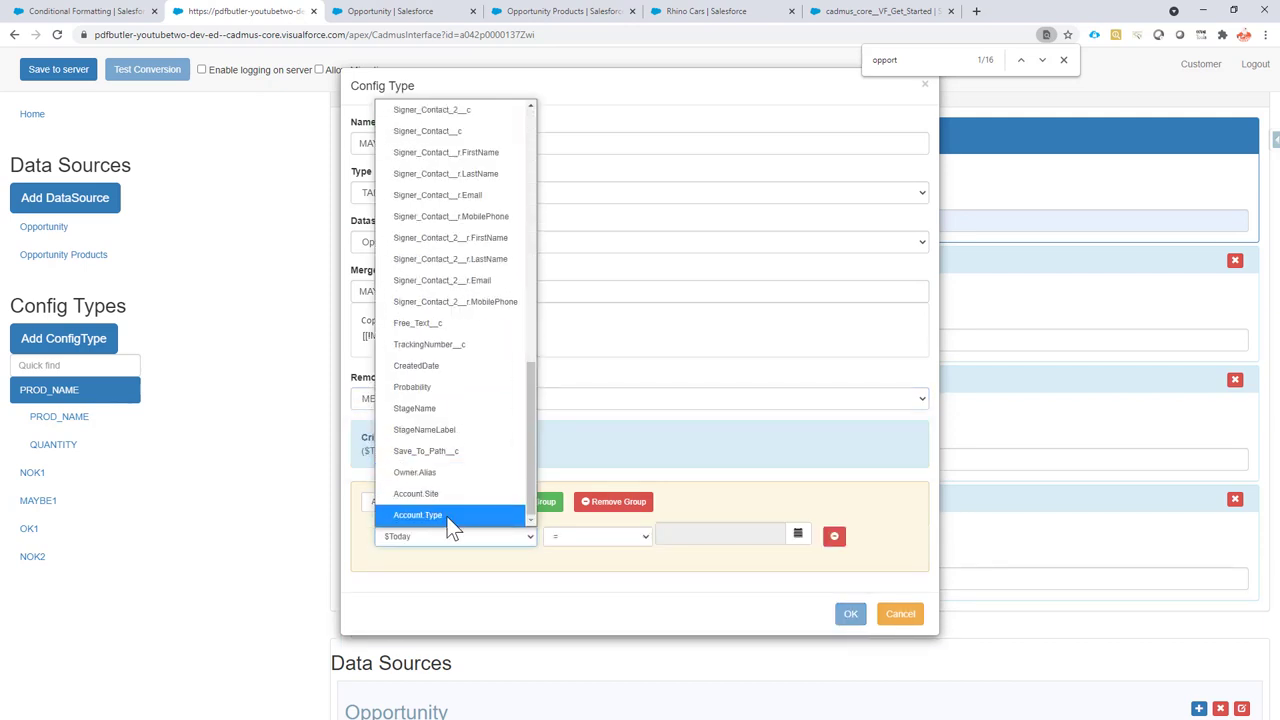
pyautogui.click(449, 516)
pyautogui.click(577, 539)
pyautogui.click(712, 535)
pyautogui.click(717, 537)
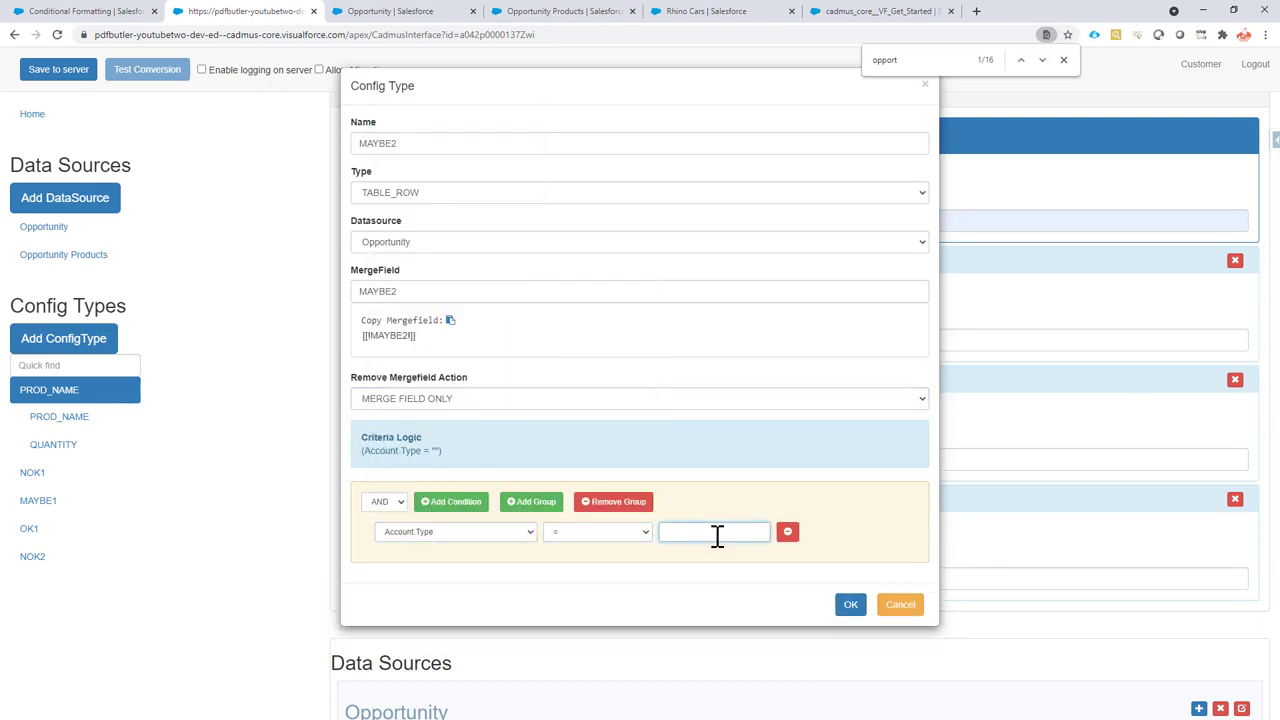
pyautogui.click(850, 606)
# Step: Copy the OK2 merge field name from the Word template and use it to name a new config type in the browser
pyautogui.hotkey('alt', 'Tab')
pyautogui.doubleClick(692, 359)
pyautogui.hotkey('ctrl', 'c')
pyautogui.hotkey('alt', 'Tab')
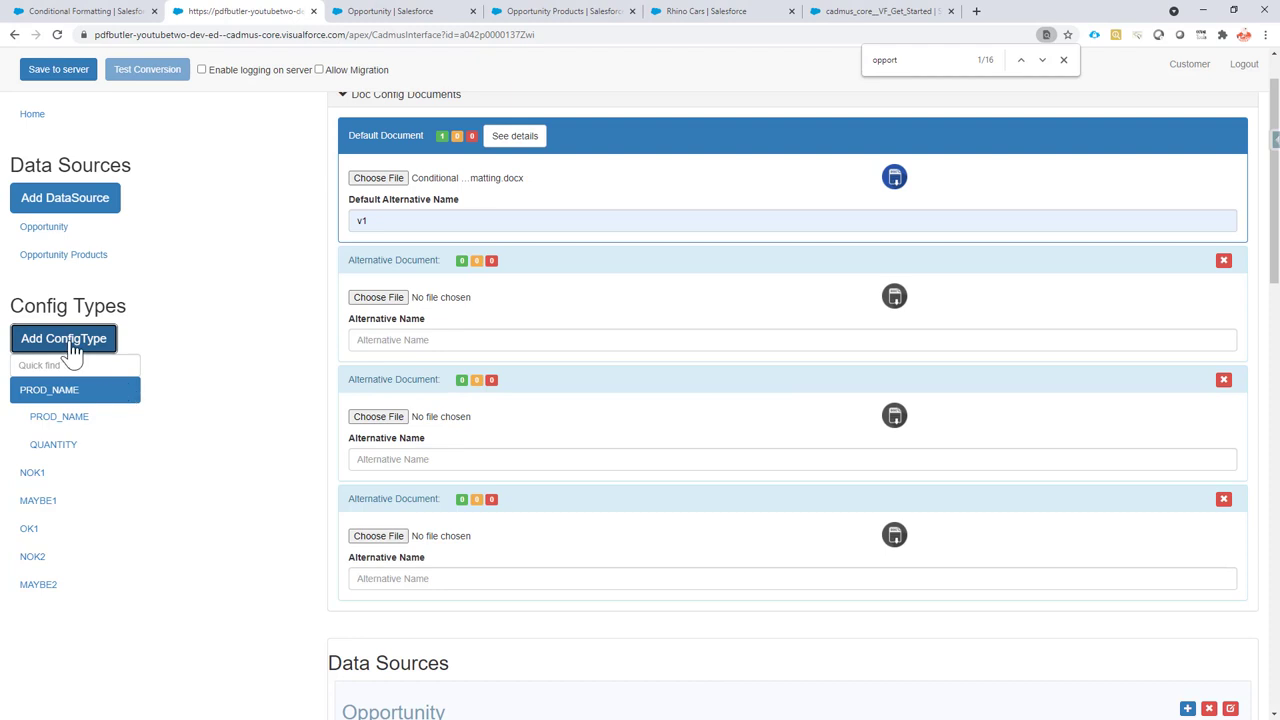
pyautogui.click(63, 338)
pyautogui.click(390, 143)
pyautogui.hotkey('ctrl', 'v')
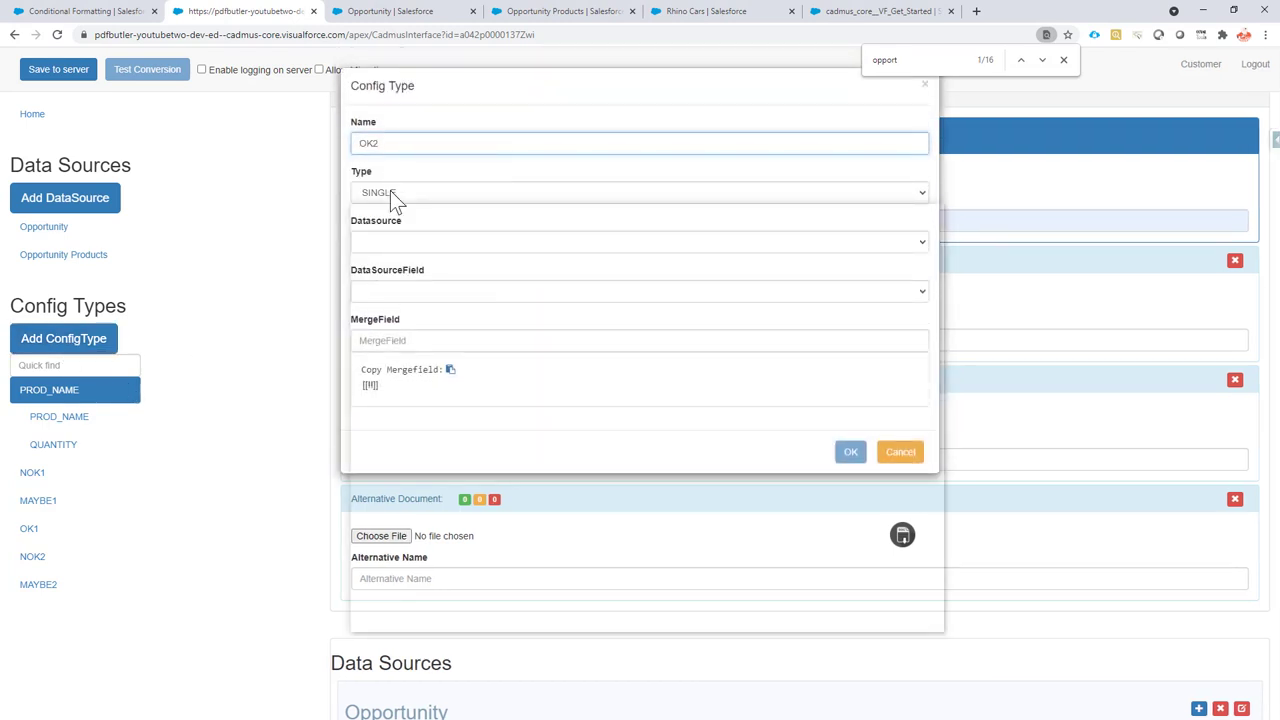
# Step: Set the OK2 config type to TABLE_ROW with the Opportunity data source, merge field OK2 and remove action MERGE FIELD ONLY
pyautogui.click(395, 195)
pyautogui.click(443, 277)
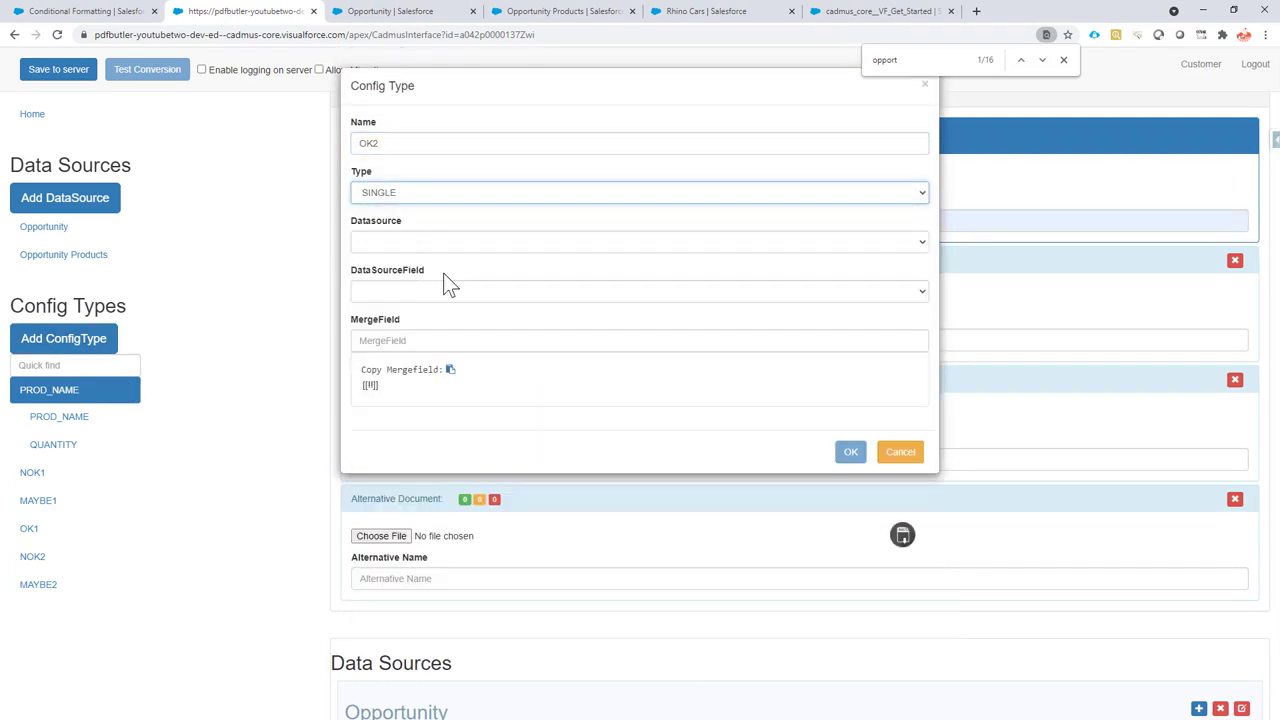
pyautogui.click(388, 243)
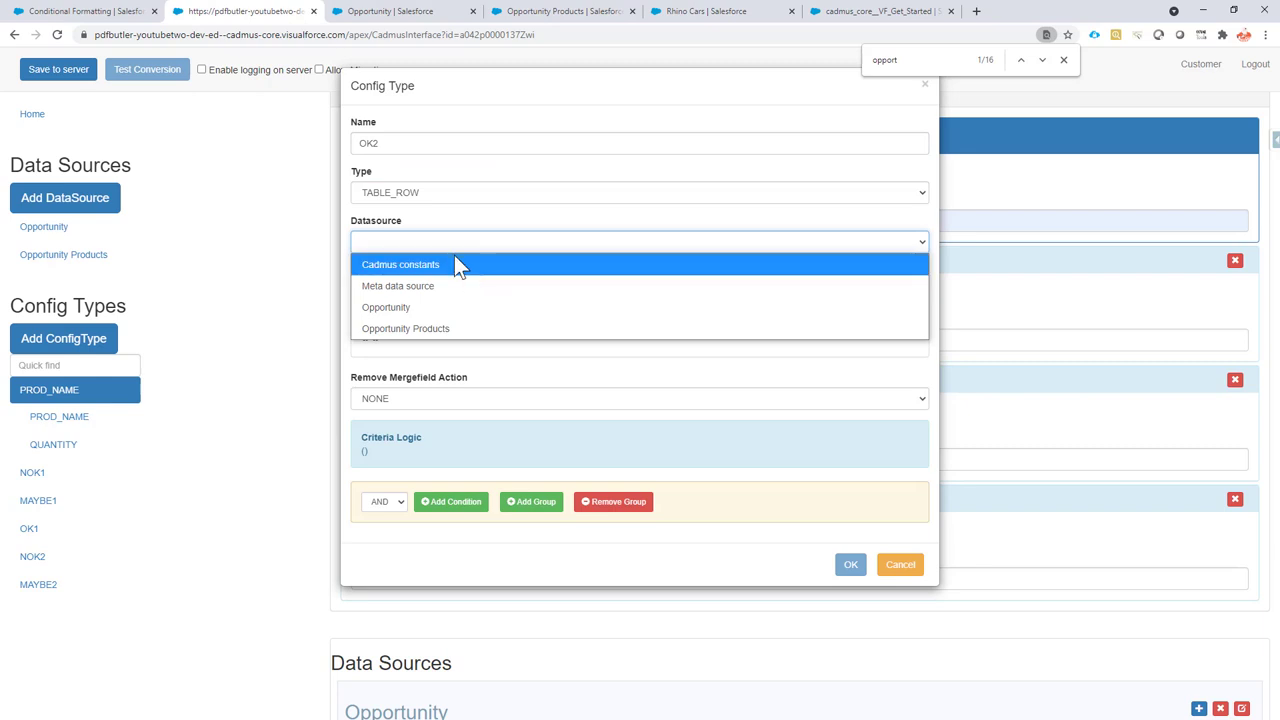
pyautogui.click(442, 314)
pyautogui.click(398, 291)
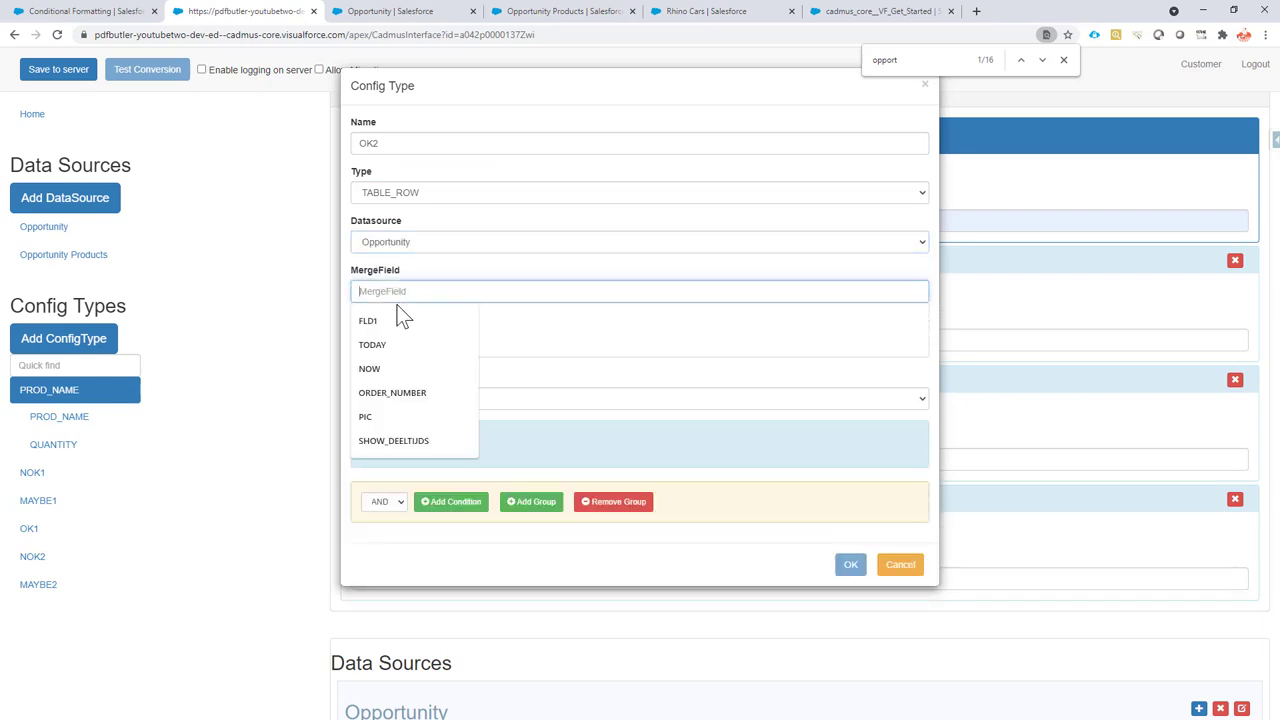
pyautogui.write('OK2')
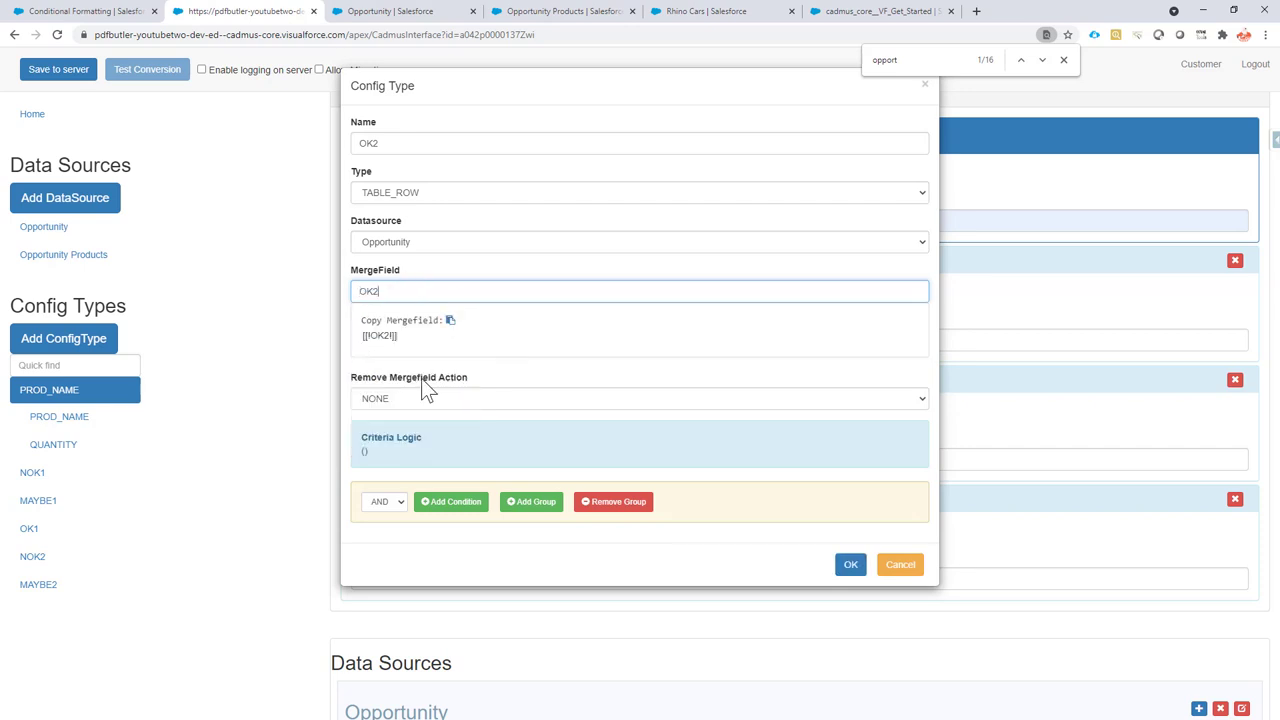
pyautogui.click(420, 398)
pyautogui.click(433, 463)
# Step: Add an IS NOT EMPTY condition on Account.Type to the OK2 config type
pyautogui.click(450, 502)
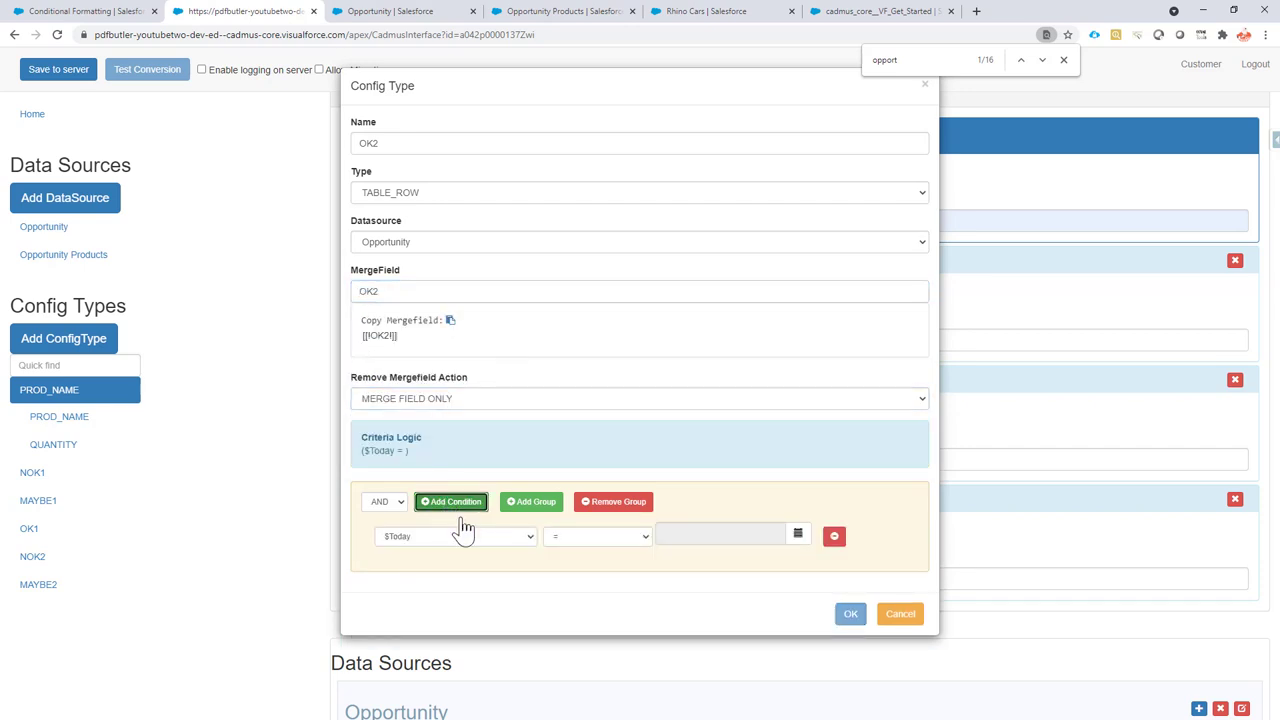
pyautogui.click(468, 534)
pyautogui.scroll(-5, 469, 490)
pyautogui.scroll(5, 469, 490)
pyautogui.click(468, 476)
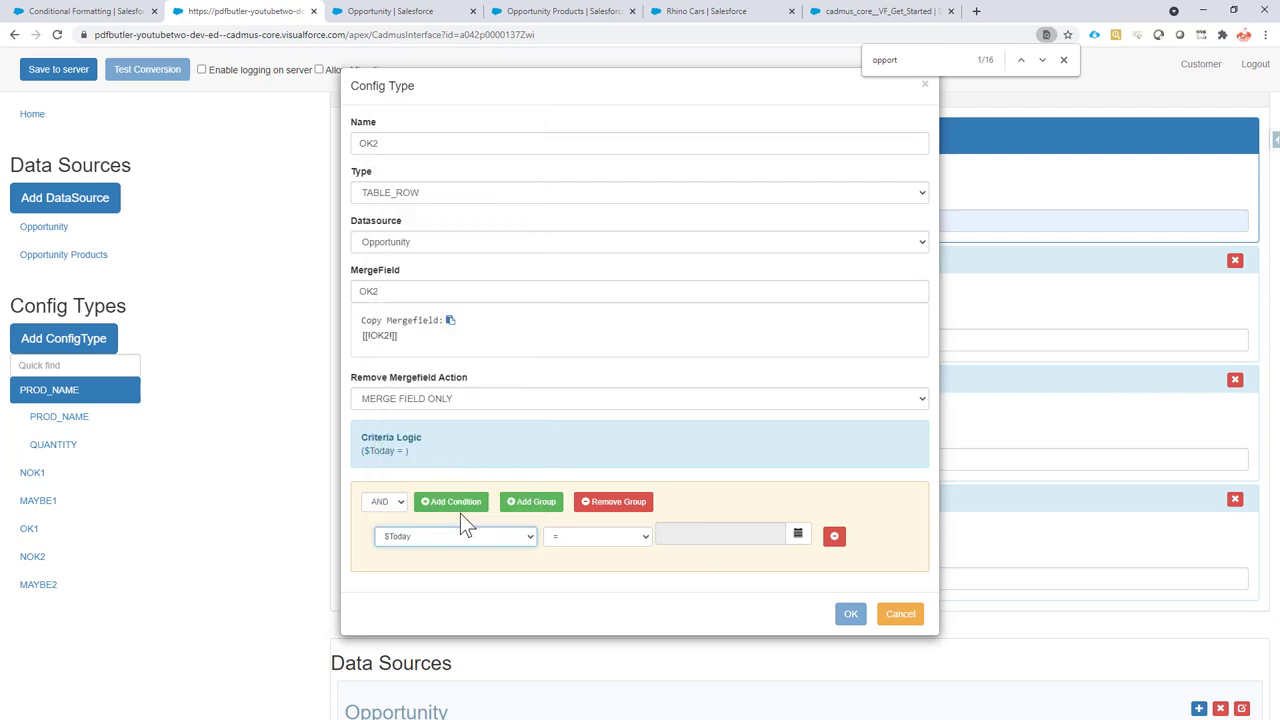
pyautogui.click(587, 536)
pyautogui.click(607, 511)
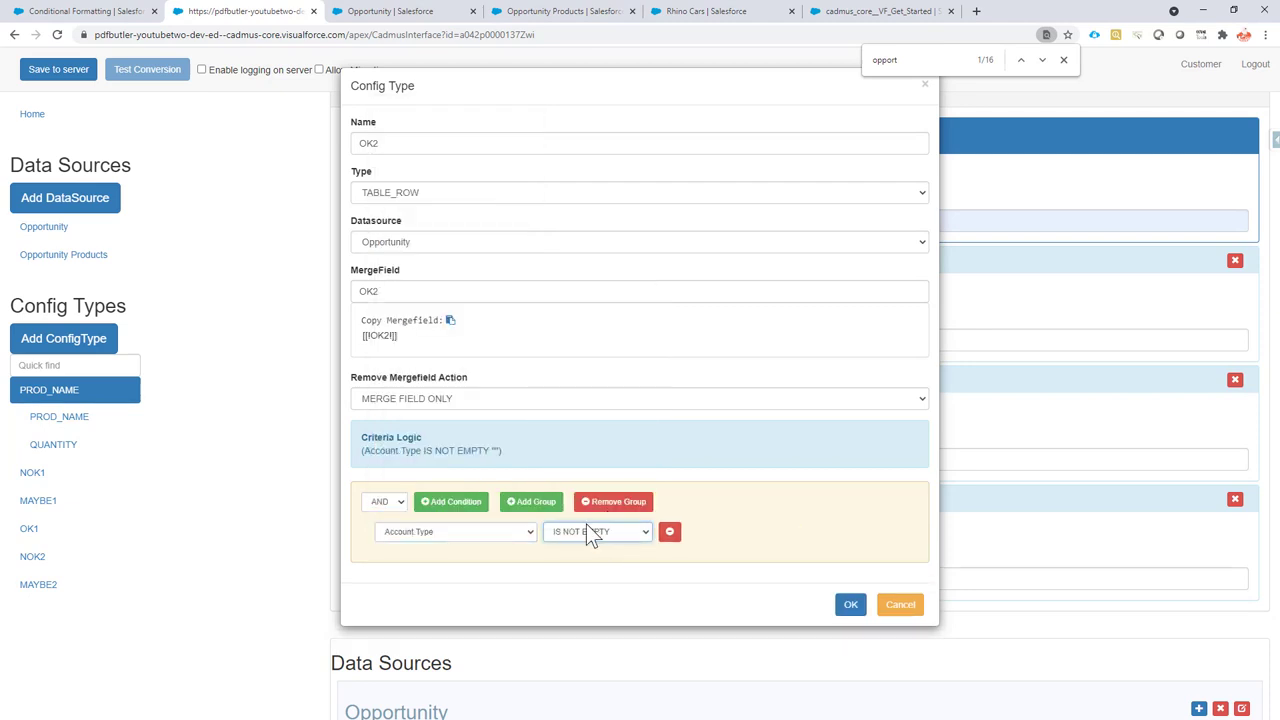
# Step: Add a second, not-equal (<>) condition on Account.Type to OK2, confirm the config type and save the configuration to the server
pyautogui.click(450, 502)
pyautogui.click(443, 571)
pyautogui.scroll(-10, 431, 477)
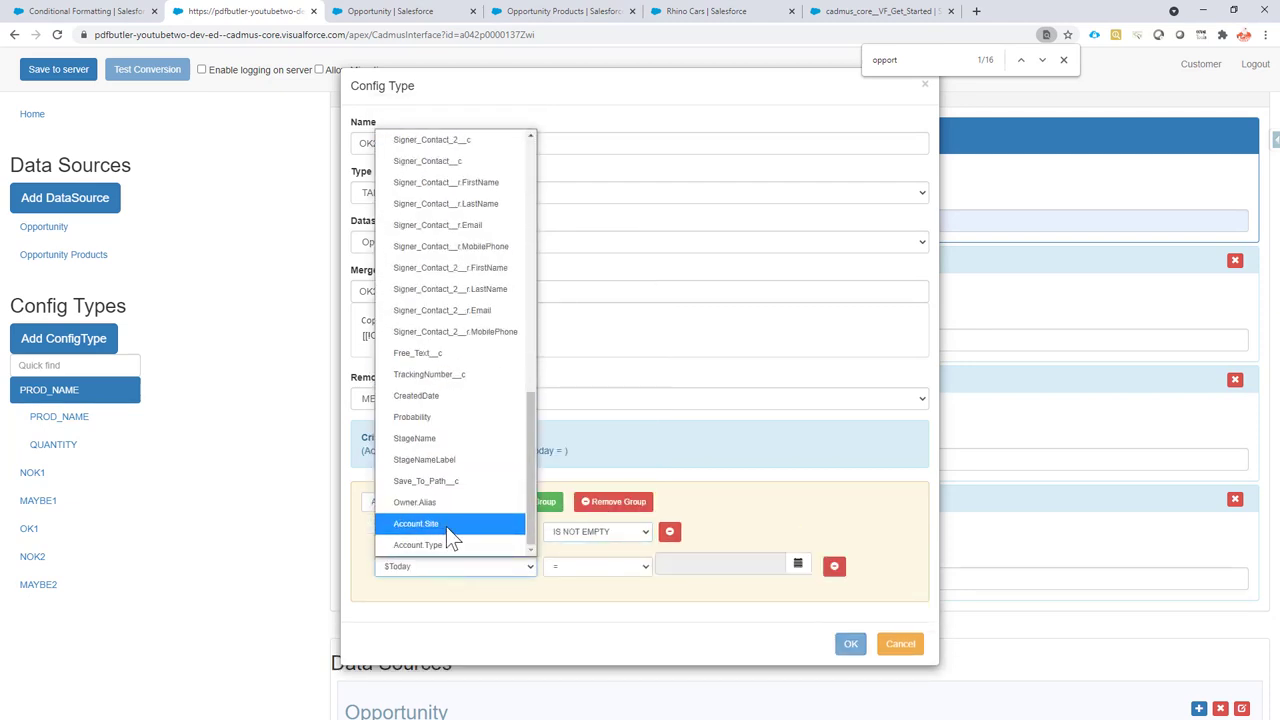
pyautogui.click(449, 545)
pyautogui.click(580, 562)
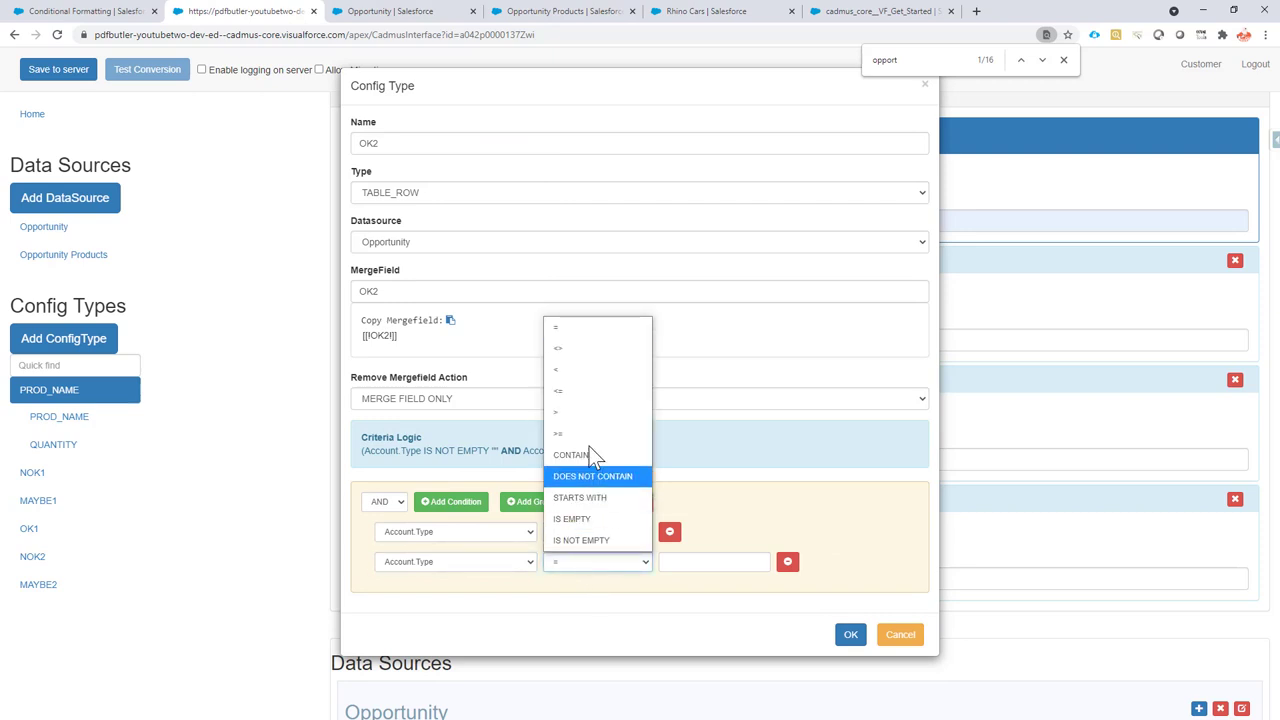
pyautogui.click(584, 349)
pyautogui.click(707, 561)
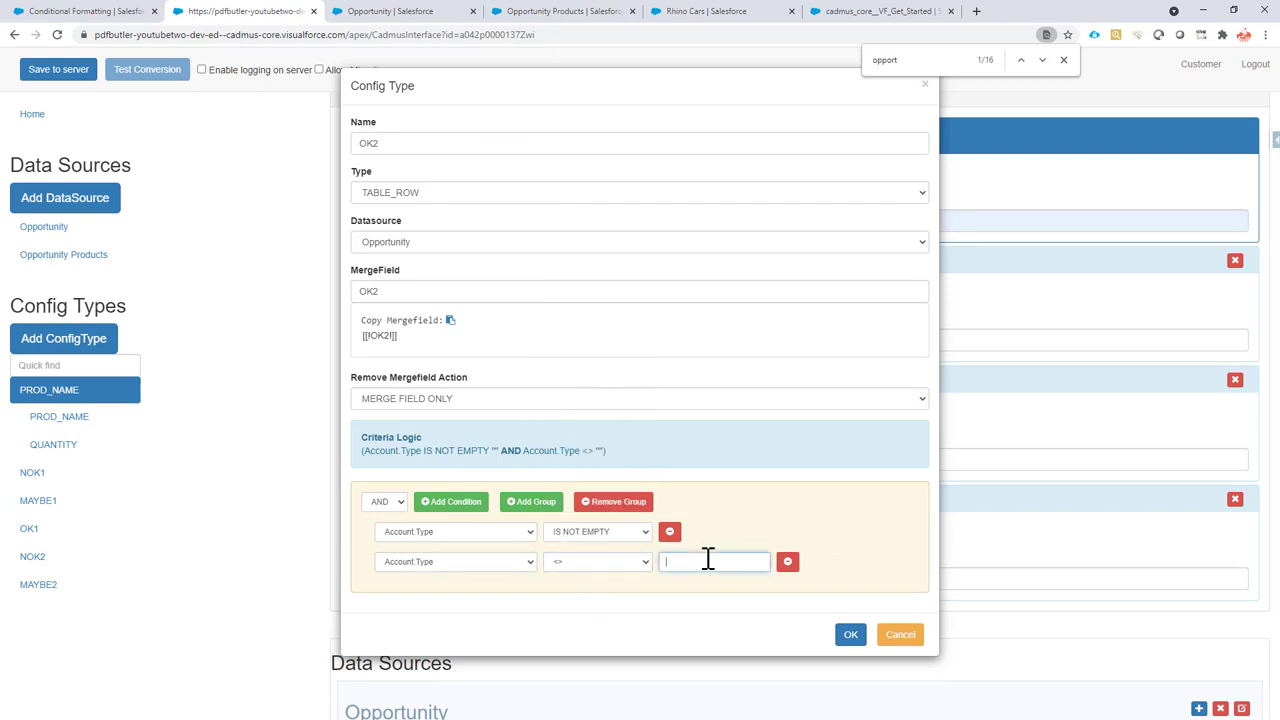
pyautogui.click(850, 634)
pyautogui.click(50, 72)
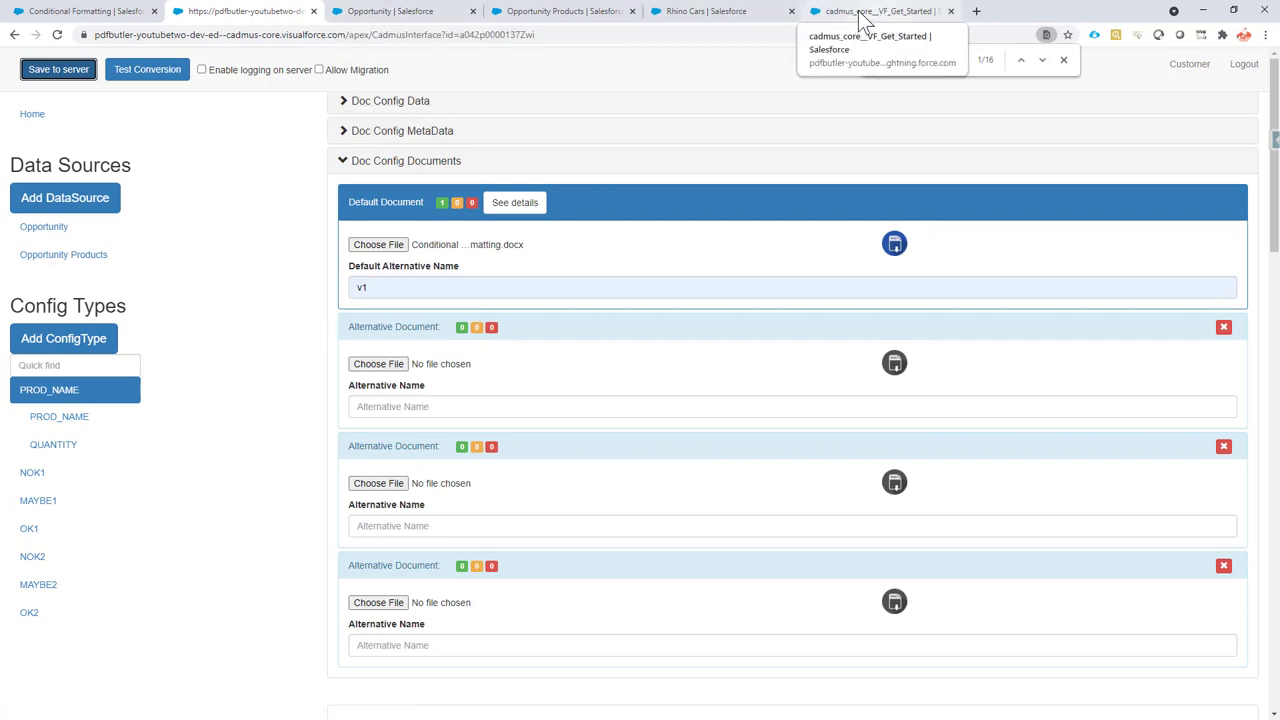
# Step: Open the Rhino Cars opportunity's account in a new tab to check its Account Site and Type
pyautogui.click(737, 14)
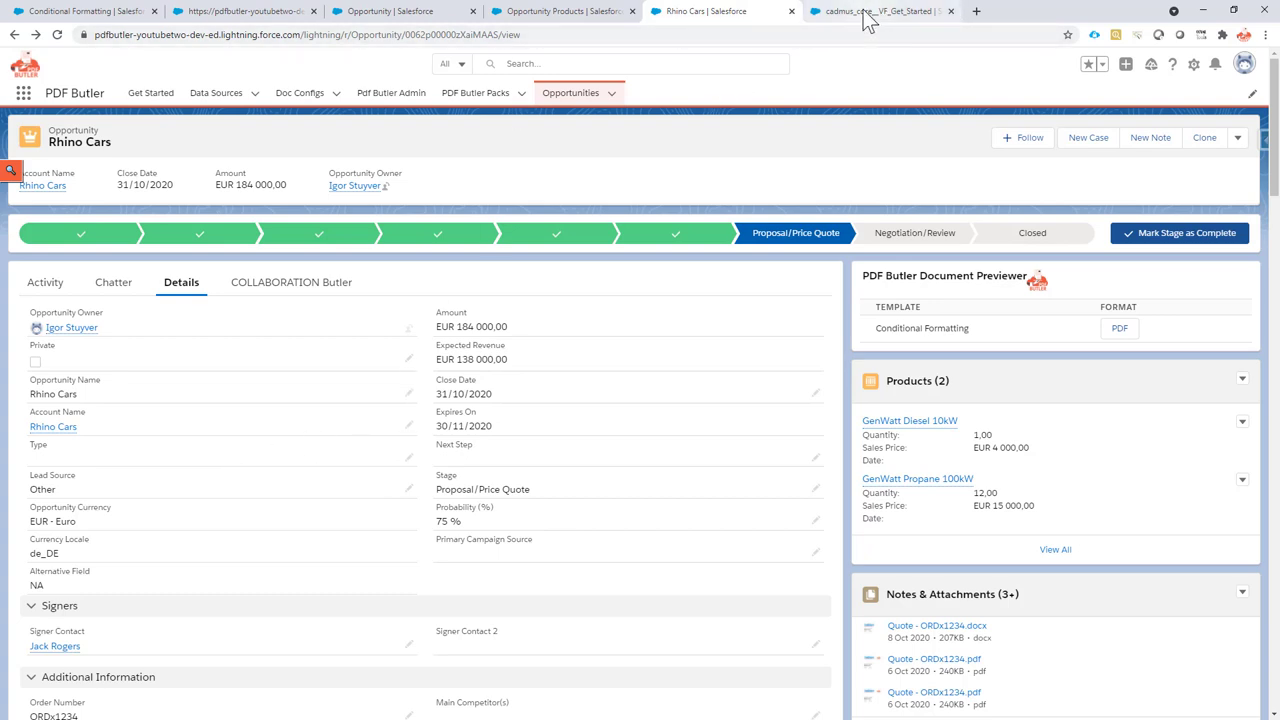
pyautogui.rightClick(58, 427)
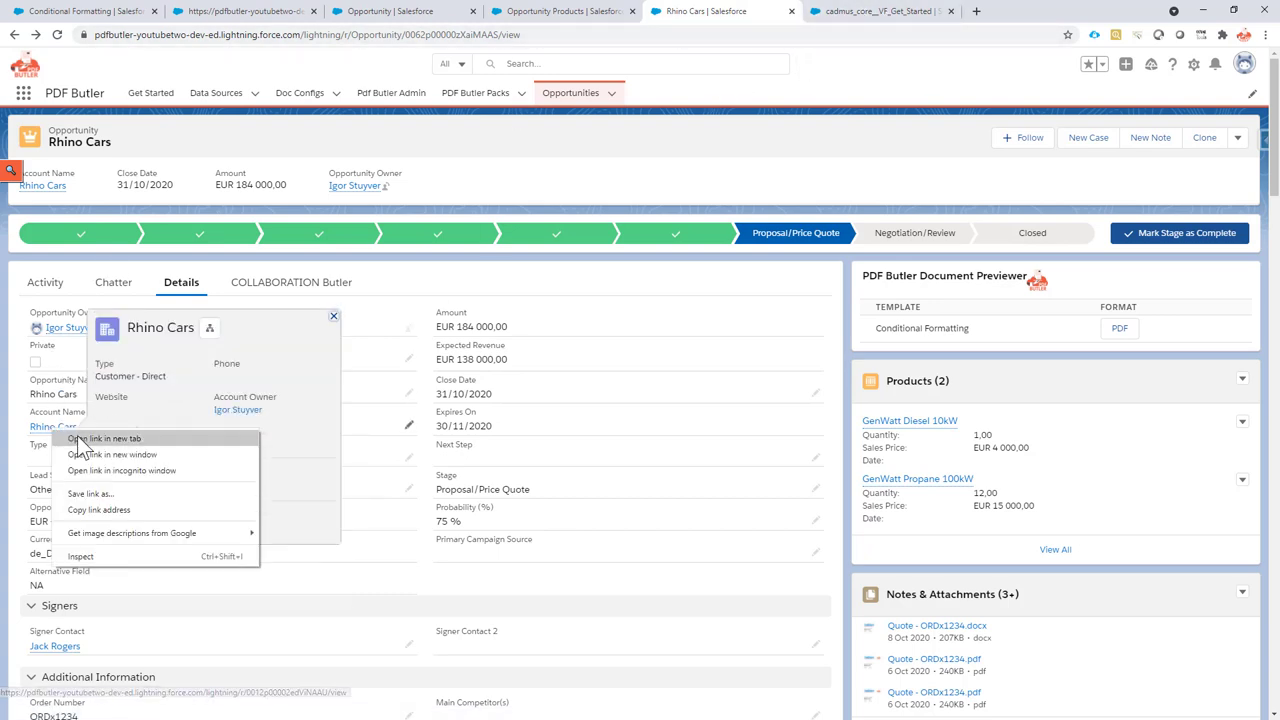
pyautogui.click(160, 440)
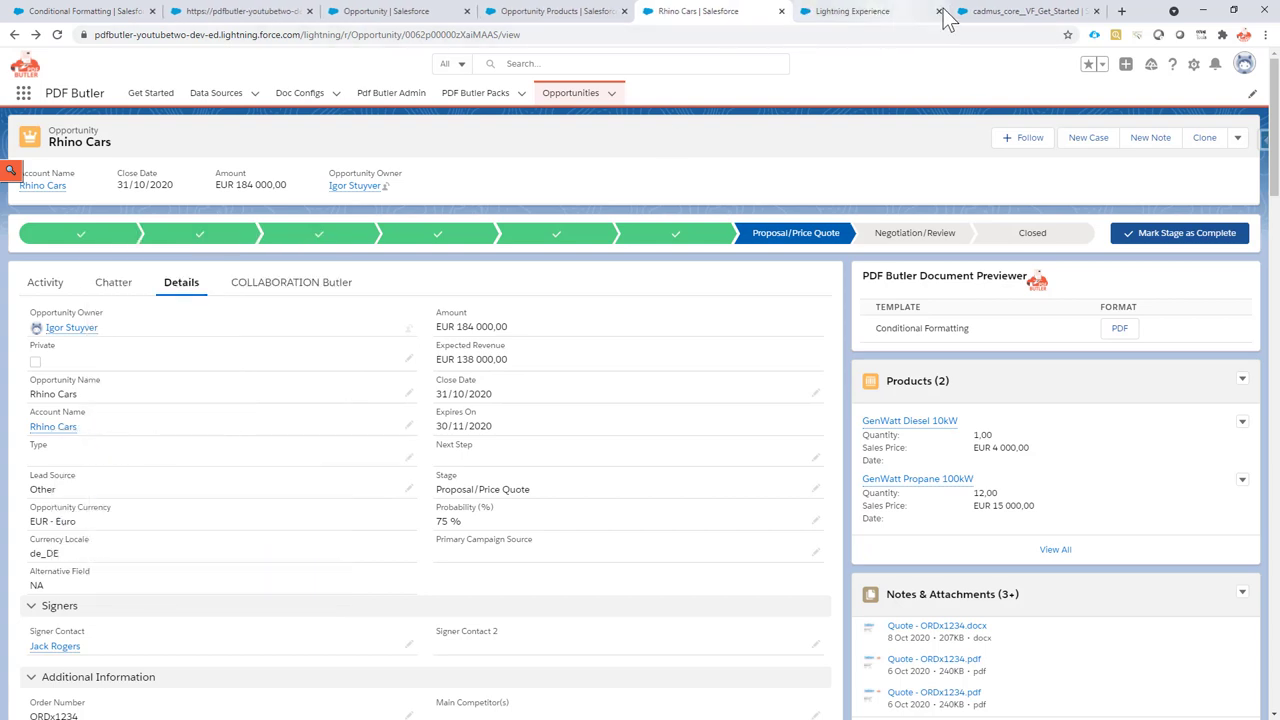
pyautogui.click(883, 14)
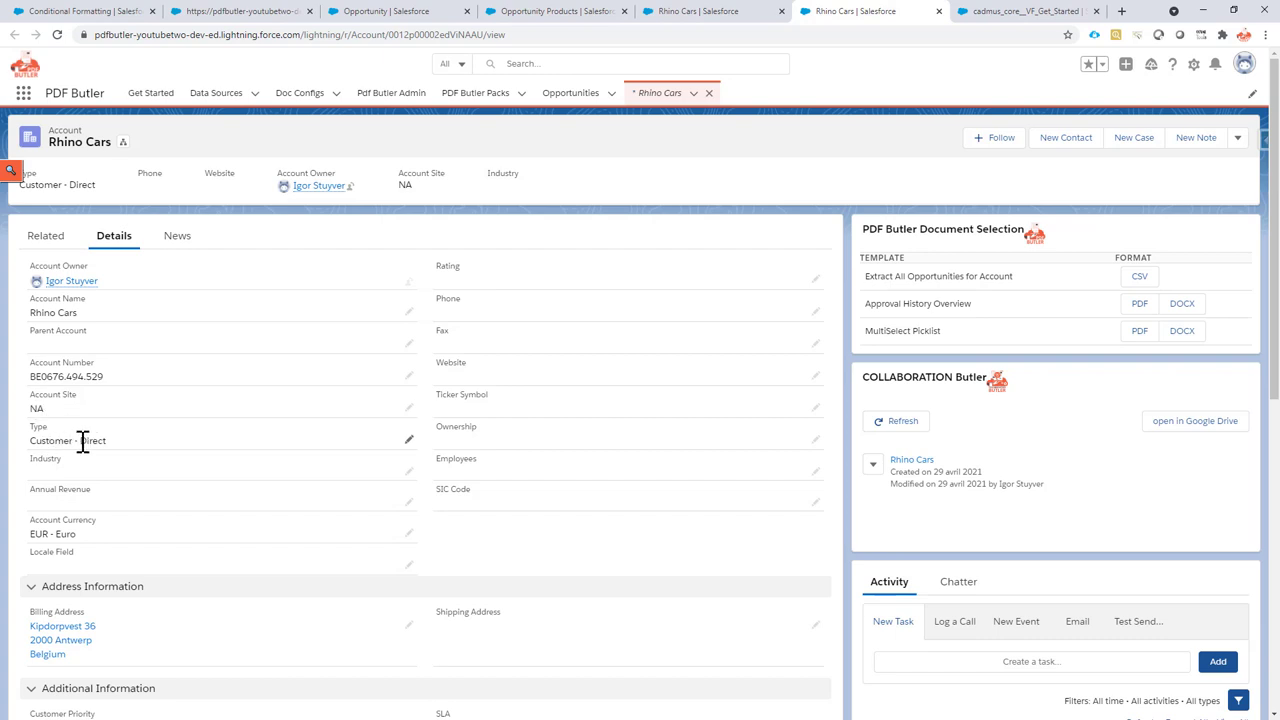
# Step: Preview the Conditional Formatting template as PDF from the Rhino Cars opportunity, check the coloured rows and close the preview
pyautogui.click(690, 18)
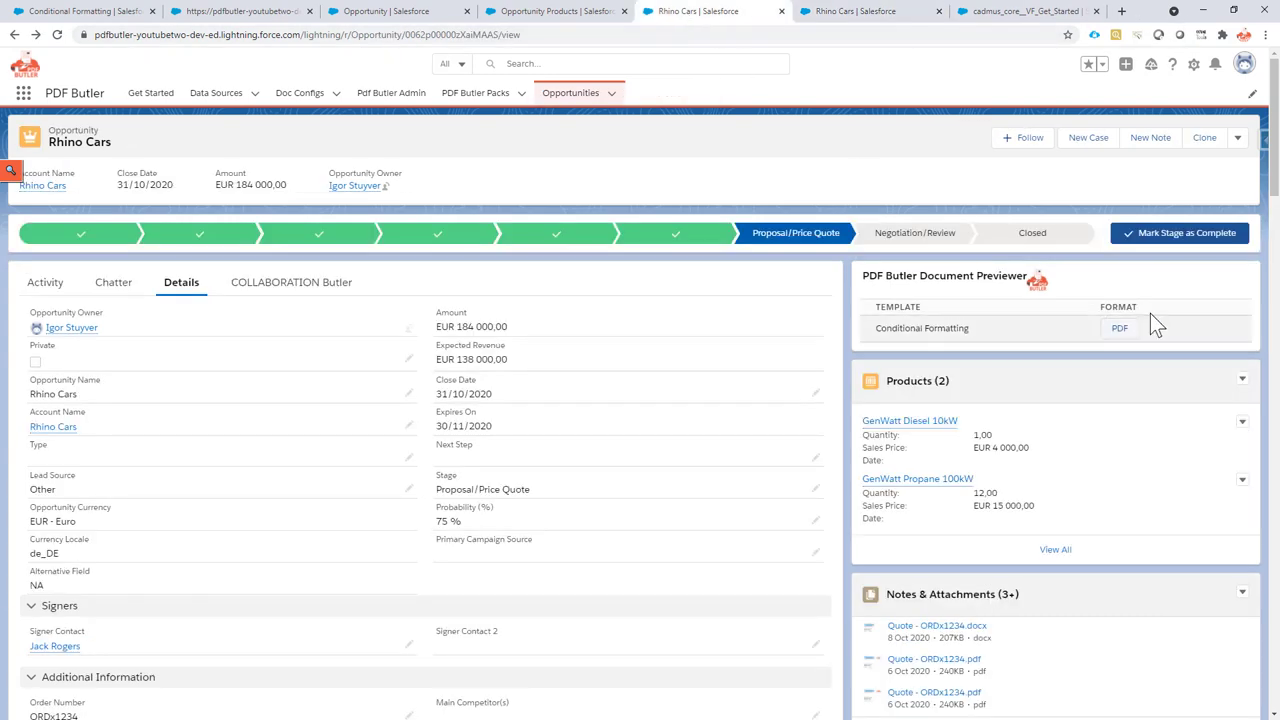
pyautogui.click(1119, 329)
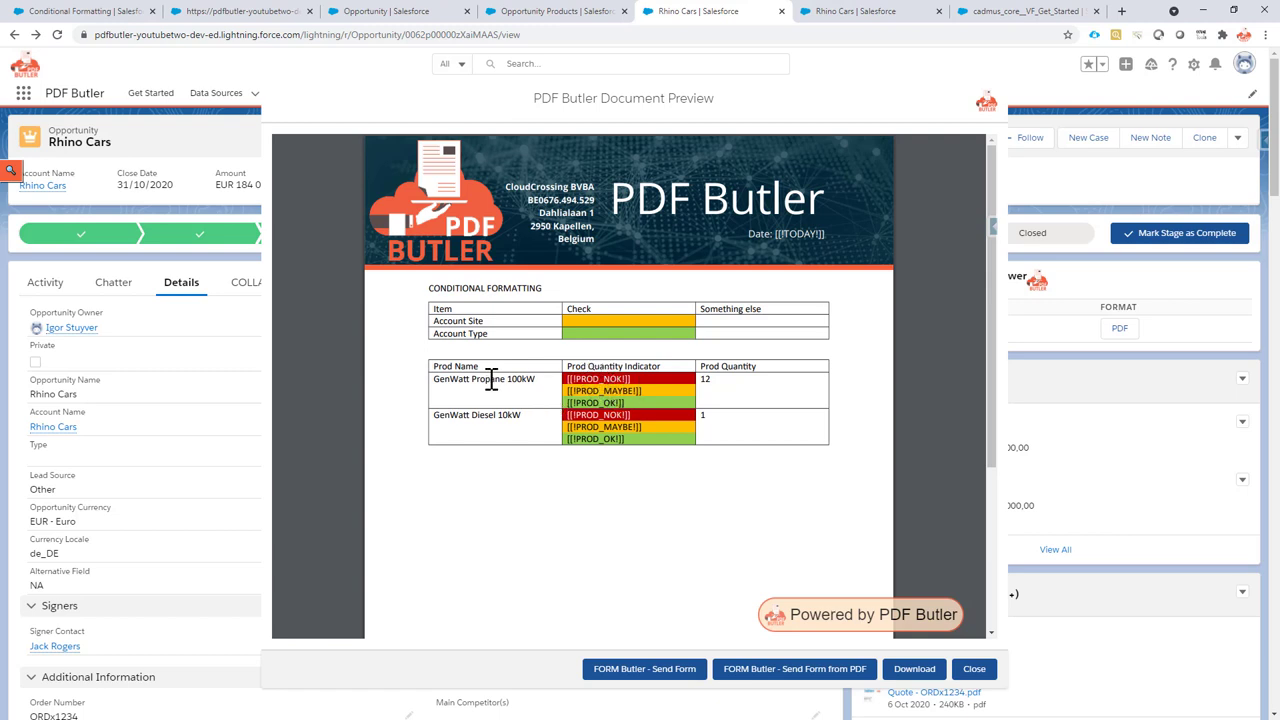
pyautogui.click(974, 670)
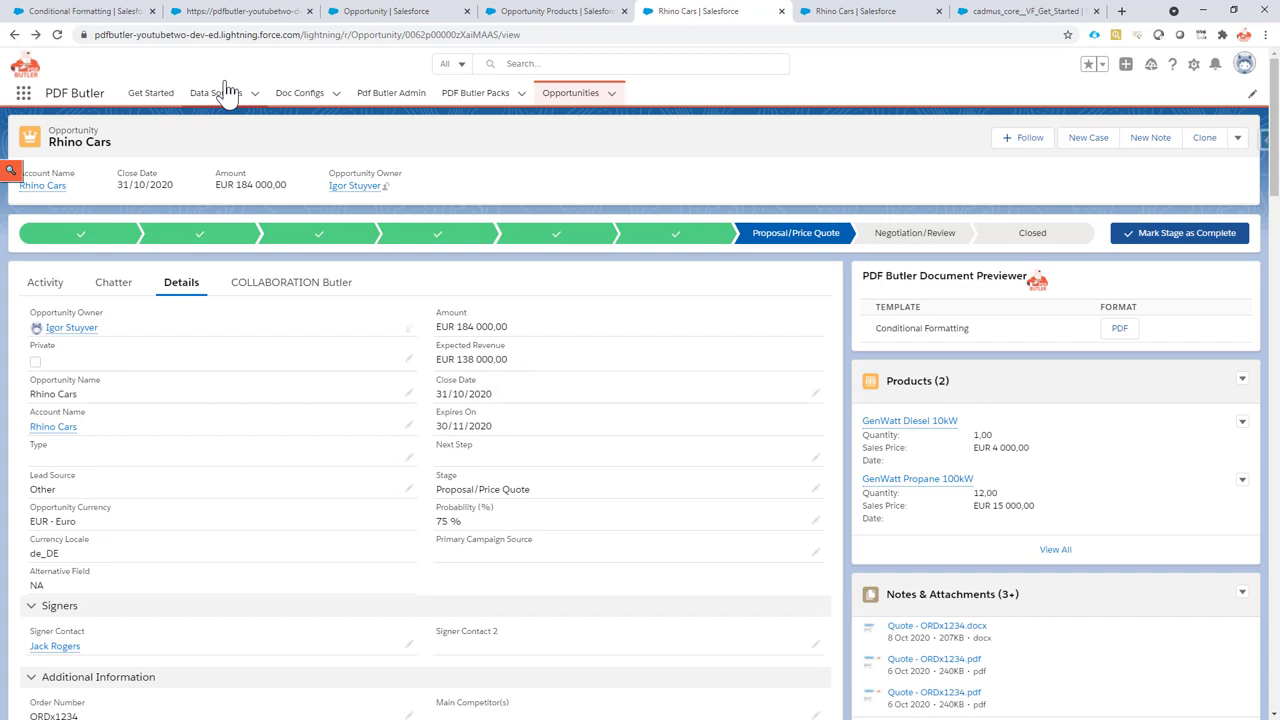
# Step: Copy the PROD_NOK merge field name from the Word template and use it to name a new child config type under the PROD_NAME table row
pyautogui.click(228, 13)
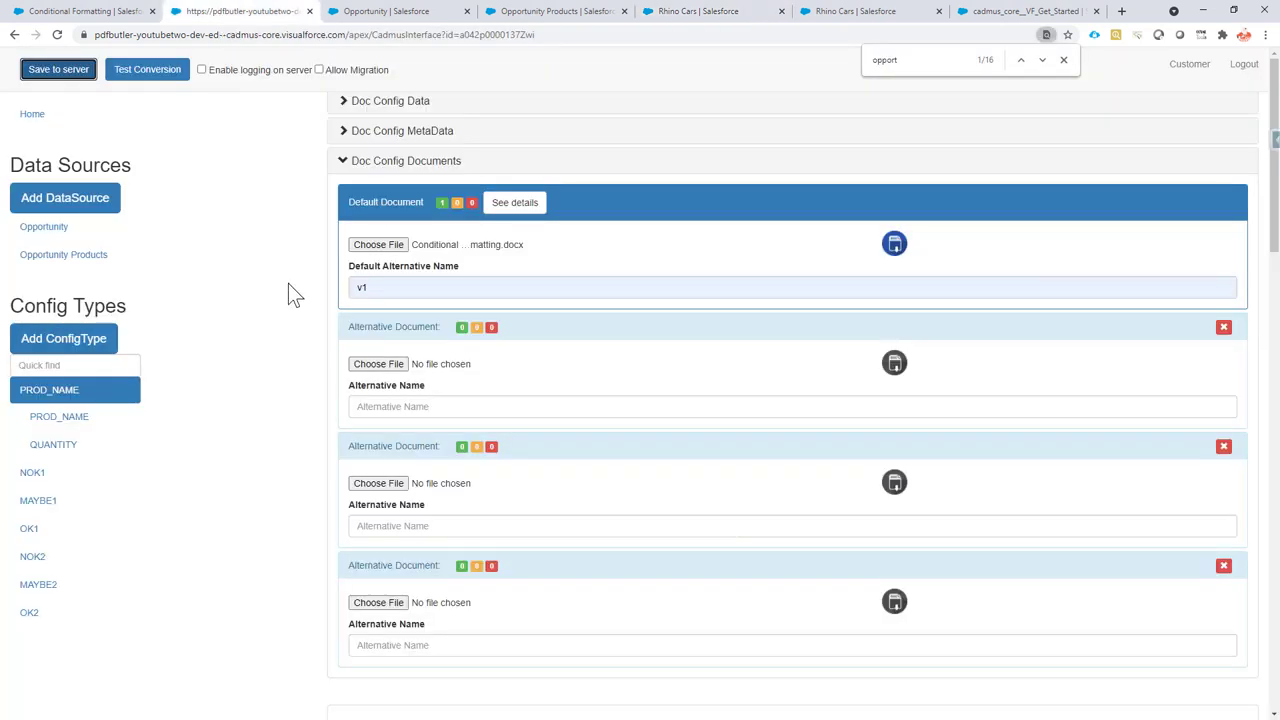
pyautogui.click(46, 401)
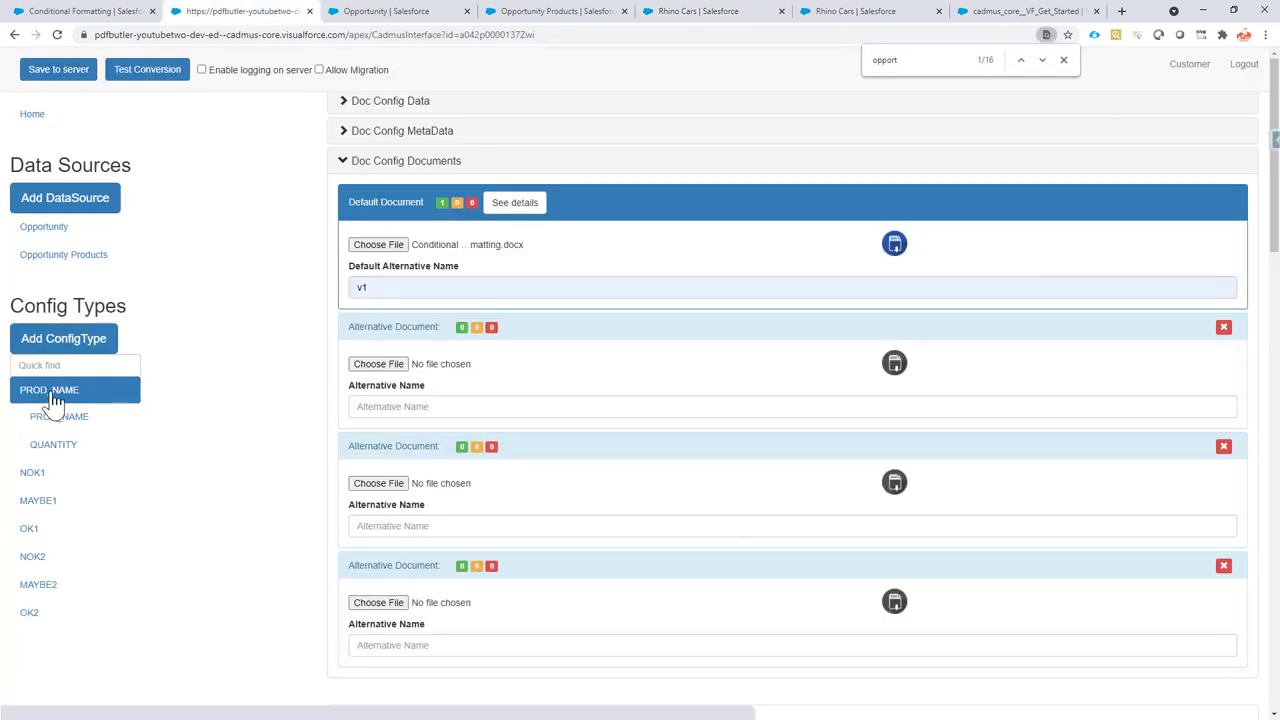
pyautogui.scroll(-9, 553, 440)
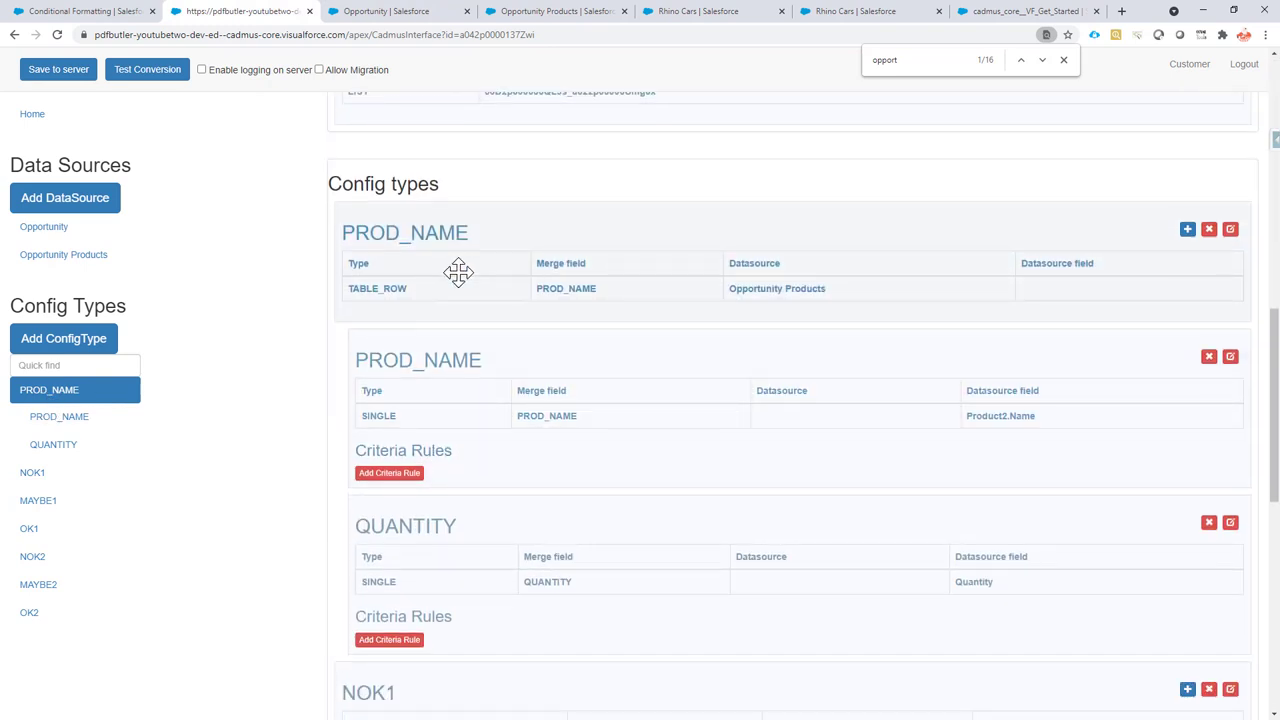
pyautogui.scroll(-1, 457, 271)
pyautogui.hotkey('alt', 'Tab')
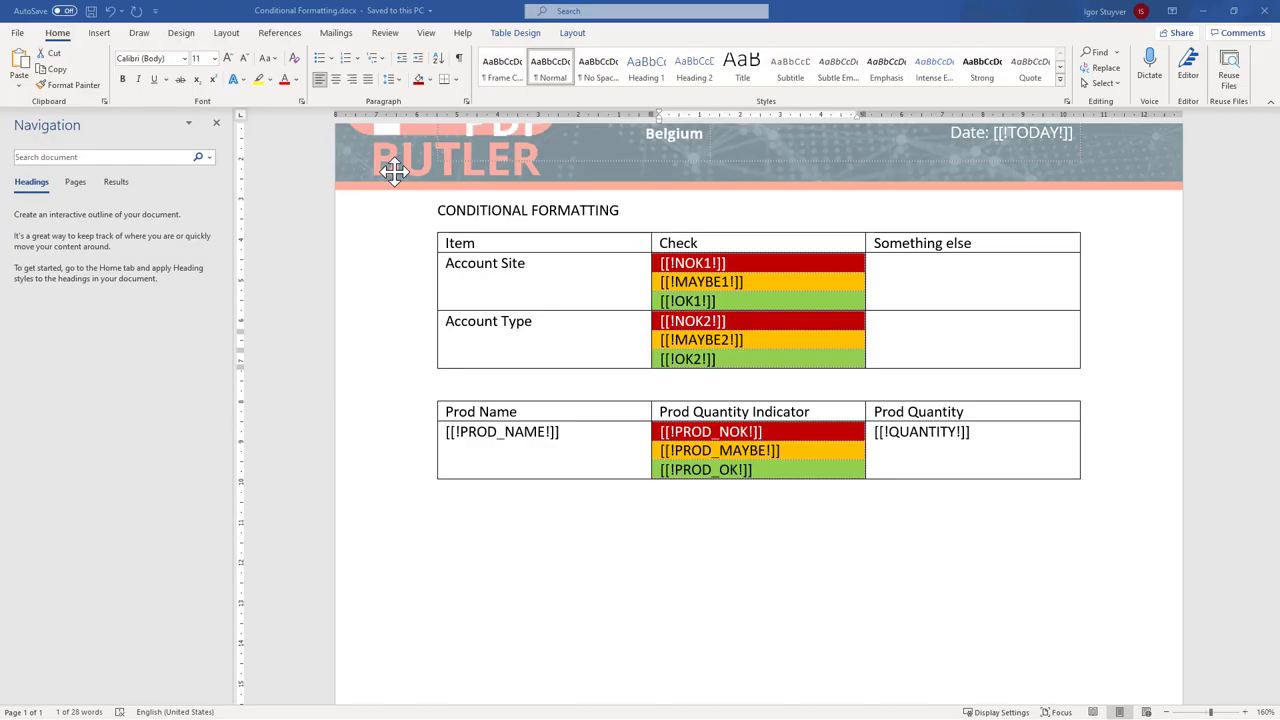
pyautogui.click(695, 434)
pyautogui.doubleClick(733, 434)
pyautogui.hotkey('alt', 'Tab')
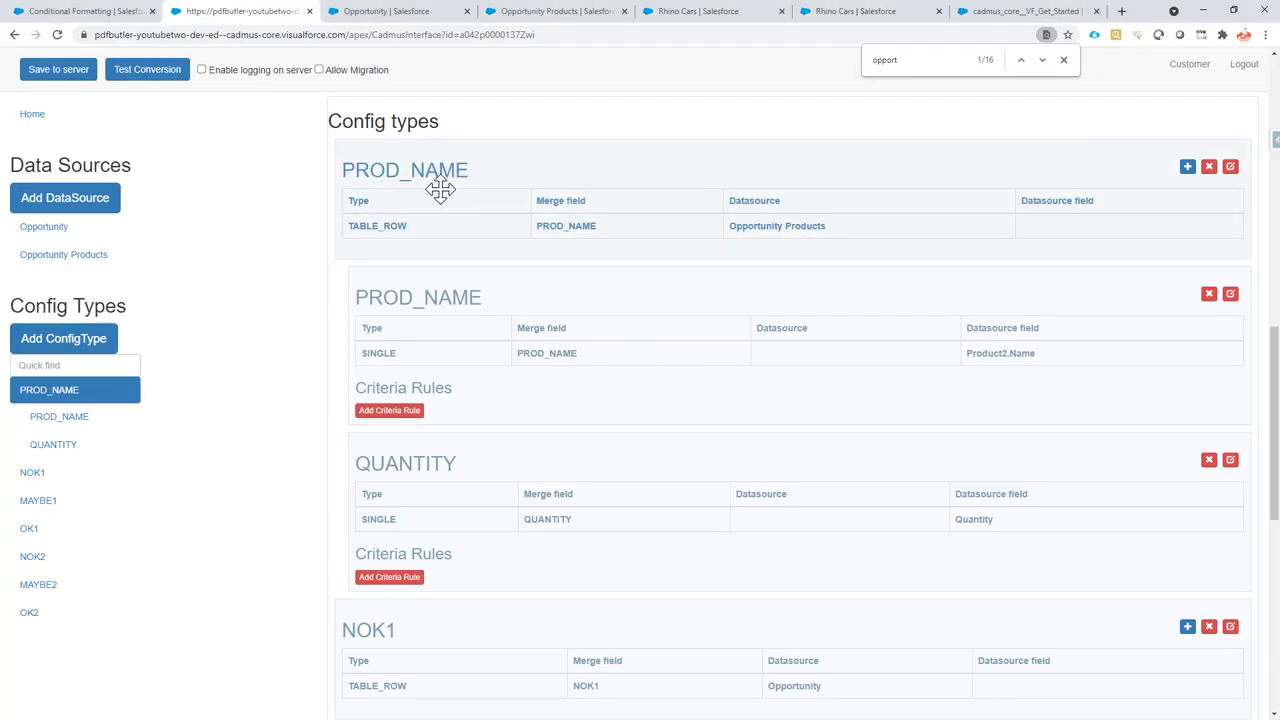
pyautogui.click(1188, 168)
pyautogui.click(476, 143)
pyautogui.write('PROD_NOK')
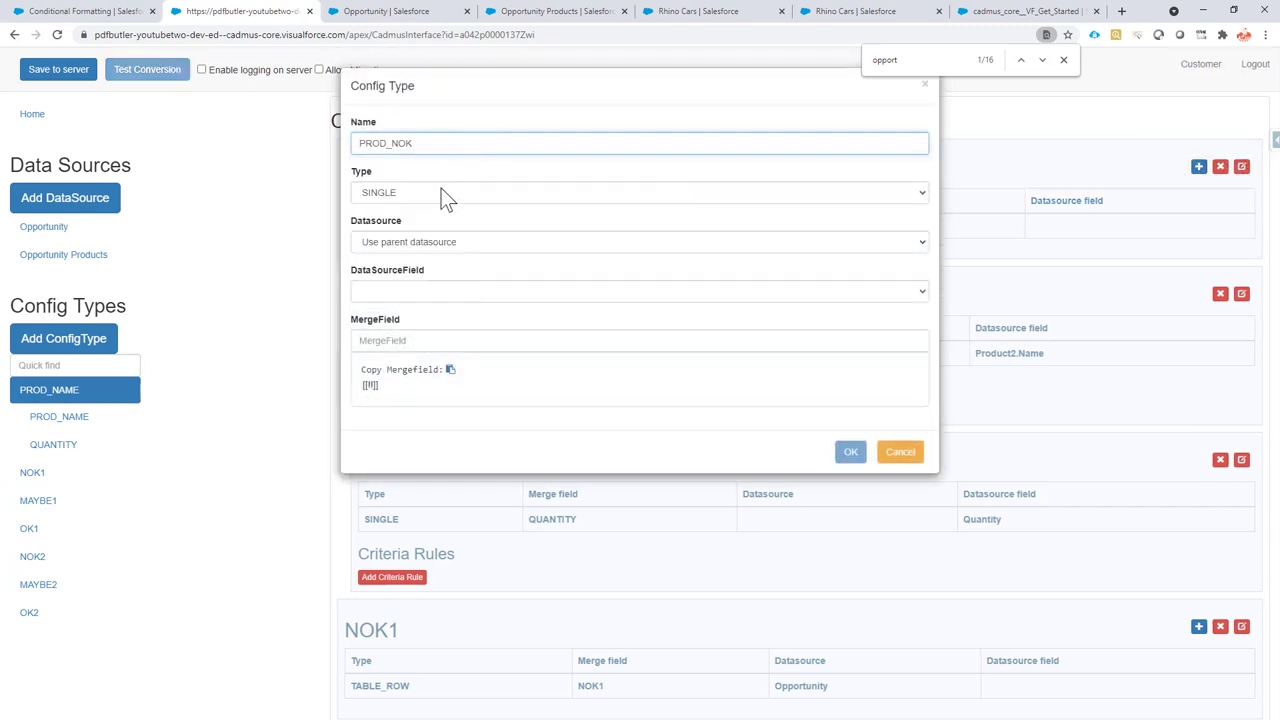
# Step: Set the PROD_NOK config type to TABLE_ROW with merge field PROD_NOK and remove action MERGE FIELD ONLY, and confirm it
pyautogui.click(443, 193)
pyautogui.click(449, 281)
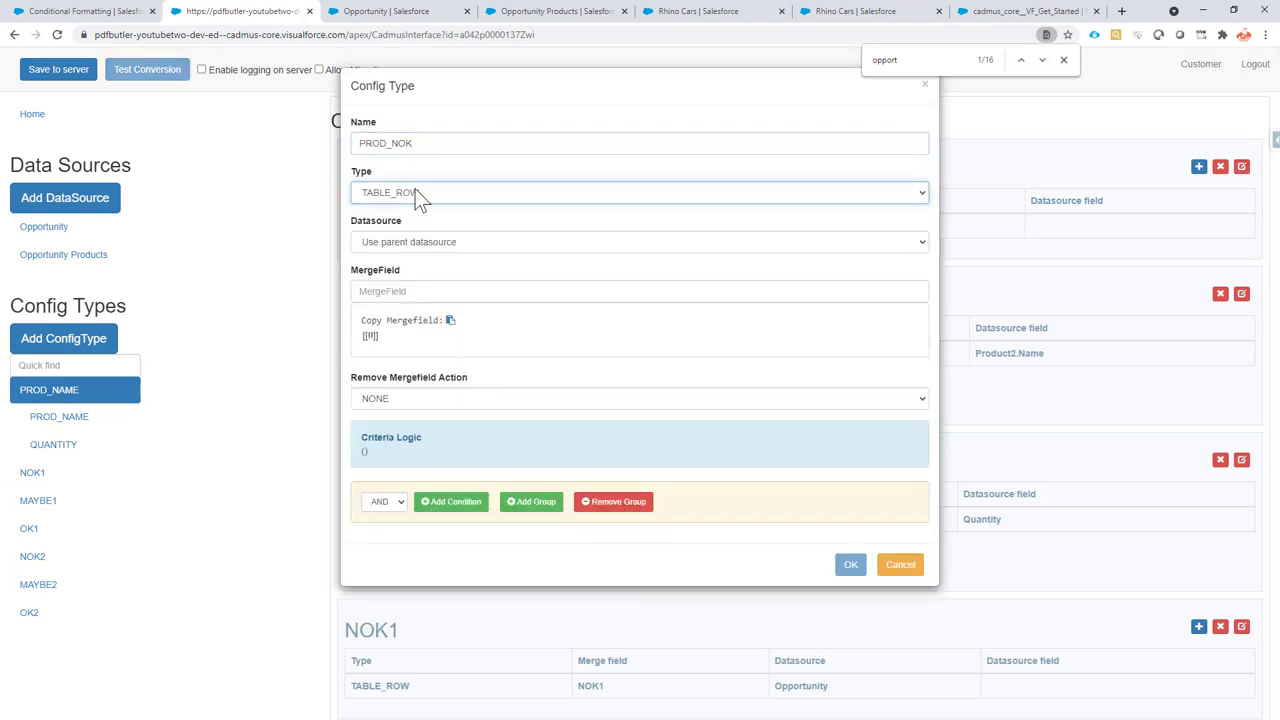
pyautogui.click(419, 290)
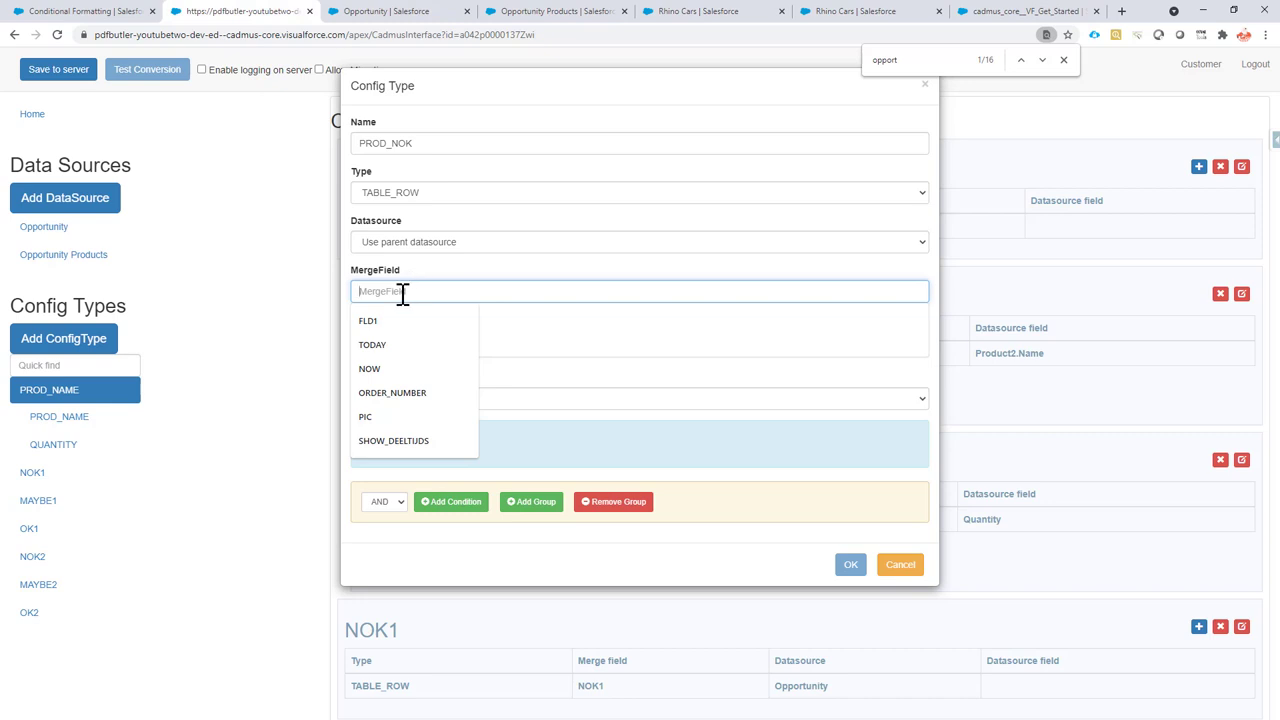
pyautogui.write('PROD_NOK')
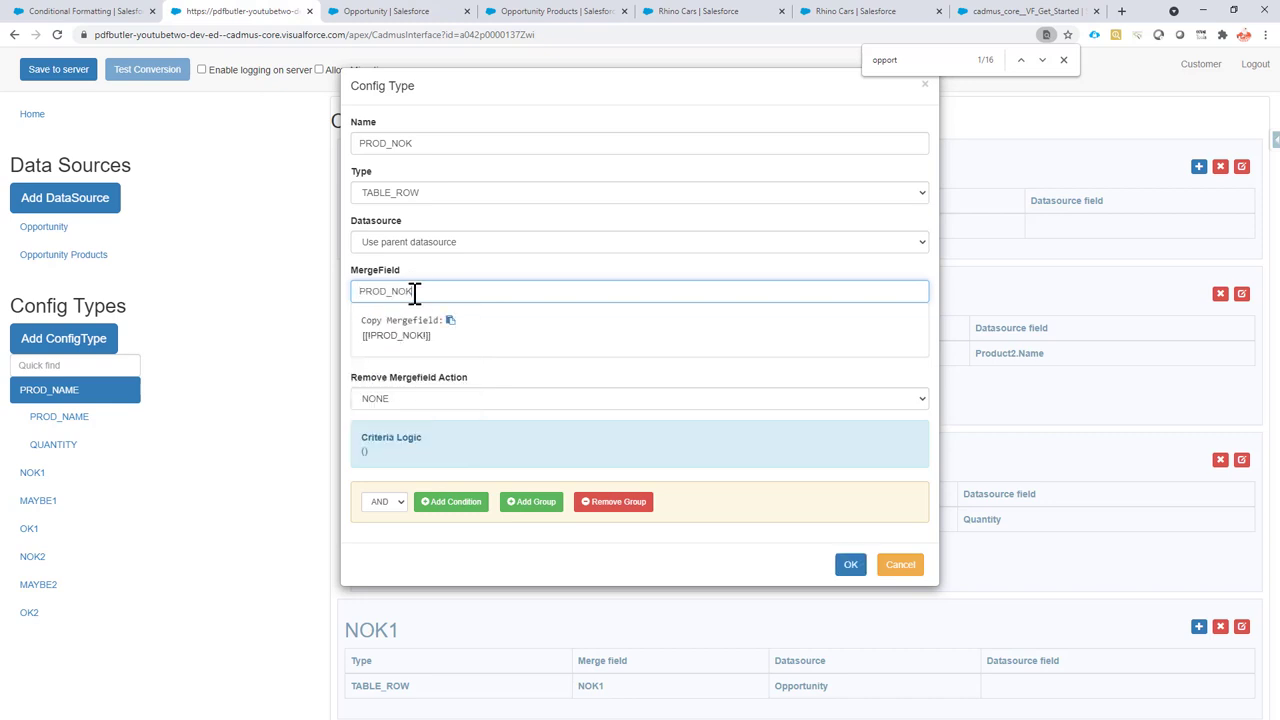
pyautogui.click(420, 402)
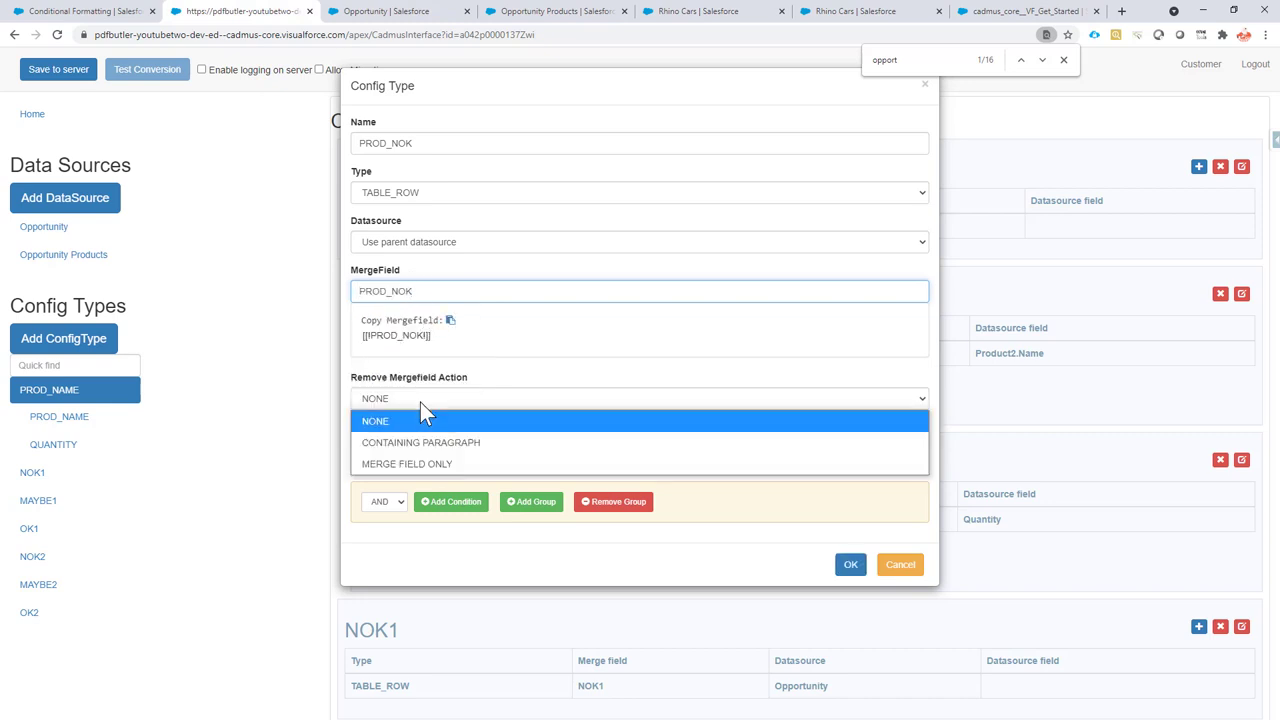
pyautogui.click(422, 465)
pyautogui.click(449, 505)
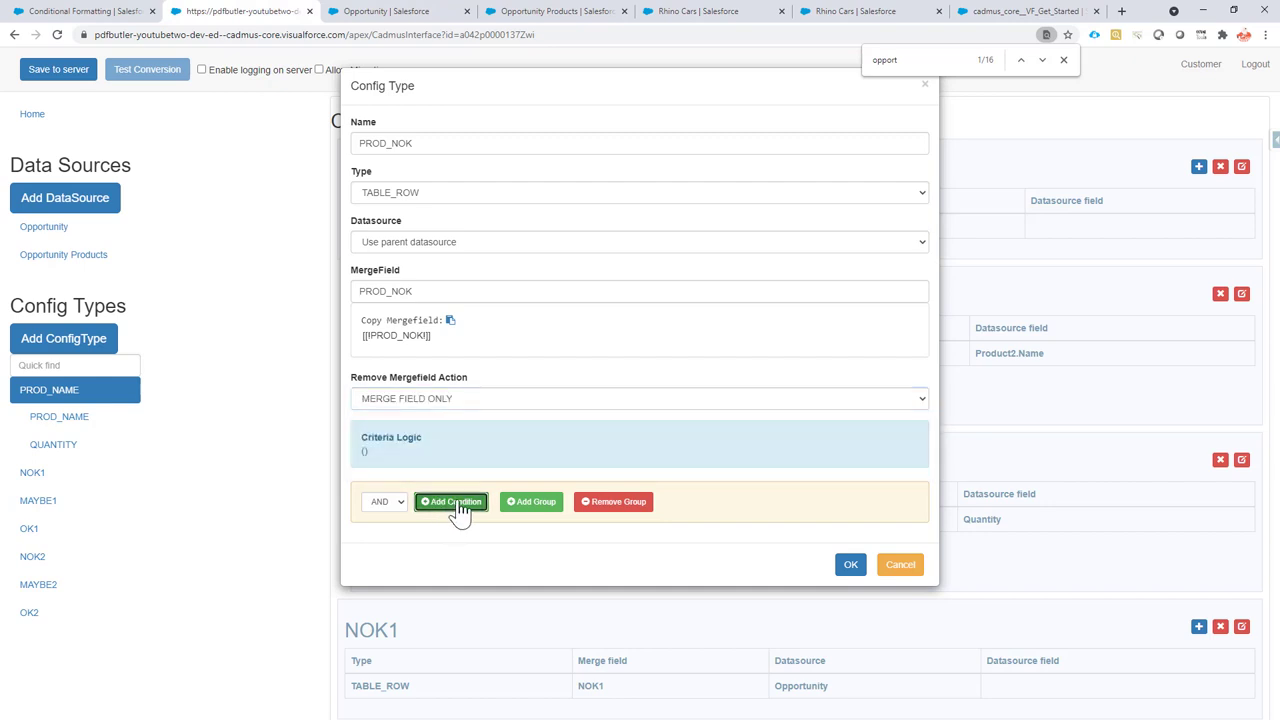
pyautogui.click(851, 564)
# Step: Copy the PROD_MAYBE merge field name from the Word template and use it to name another child config type under the PROD_NAME table row
pyautogui.scroll(-2, 794, 471)
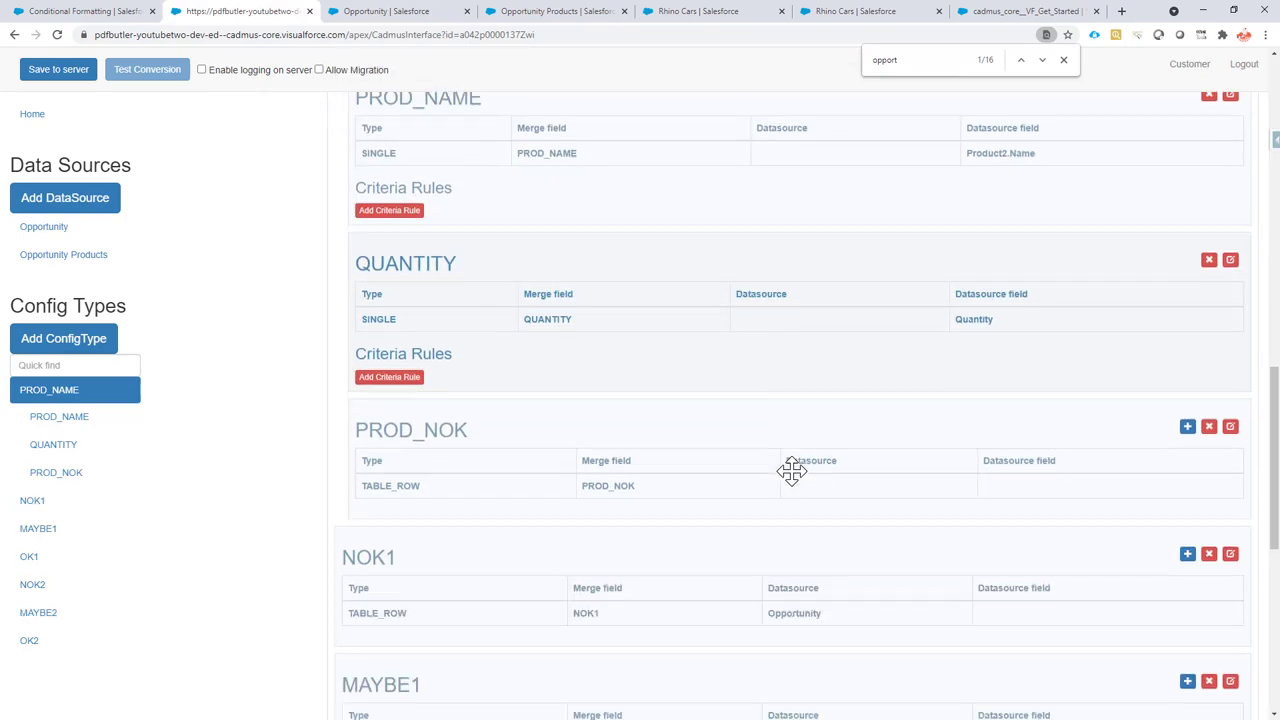
pyautogui.hotkey('alt', 'Tab')
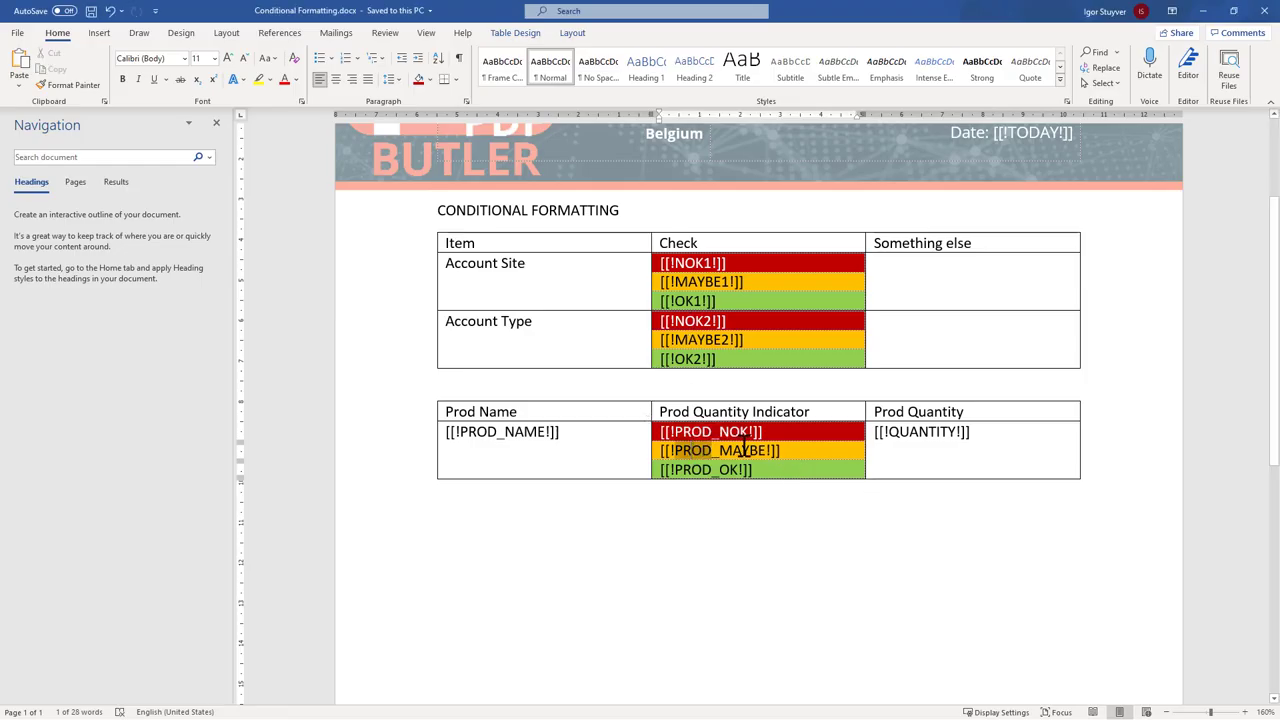
pyautogui.hotkey('alt', 'Tab')
pyautogui.scroll(-2, 563, 429)
pyautogui.scroll(4, 634, 403)
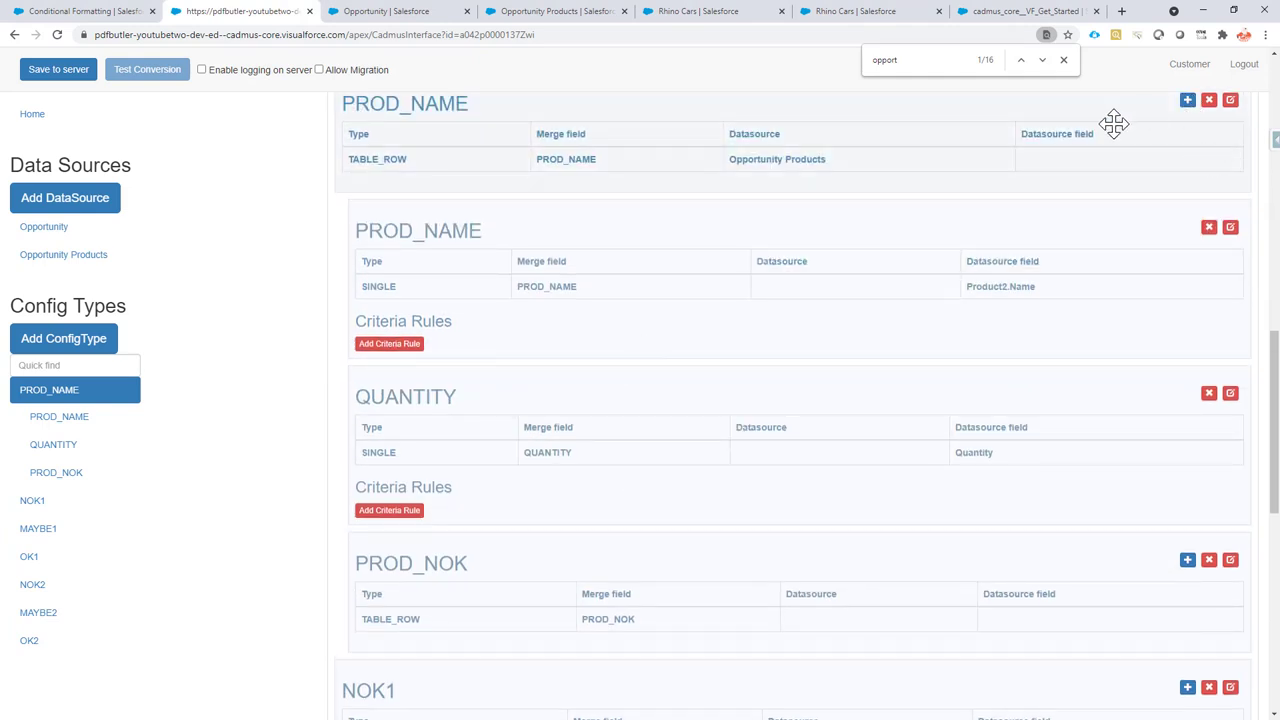
pyautogui.click(1188, 102)
pyautogui.click(470, 145)
pyautogui.write('PROD_MAYBE')
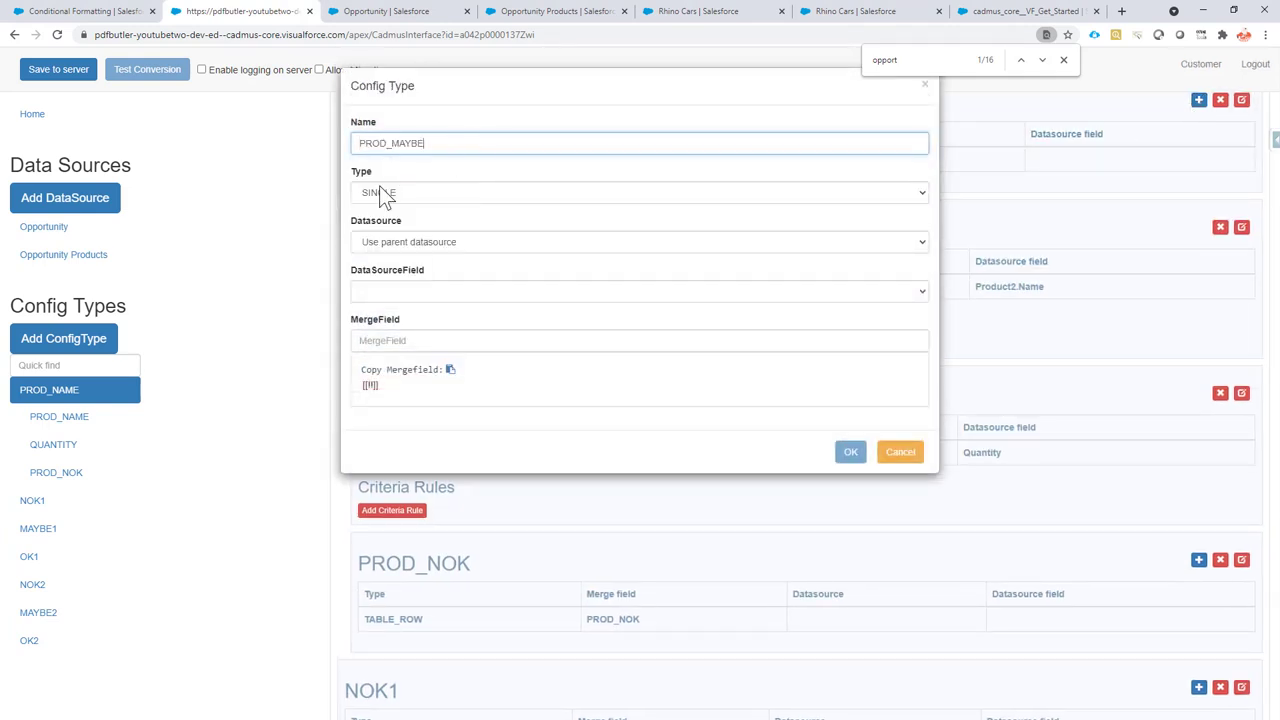
# Step: Set the PROD_MAYBE config type to TABLE_ROW with merge field PROD_MAYBE and remove action MERGE FIELD ONLY, and confirm it
pyautogui.click(375, 198)
pyautogui.press('r')
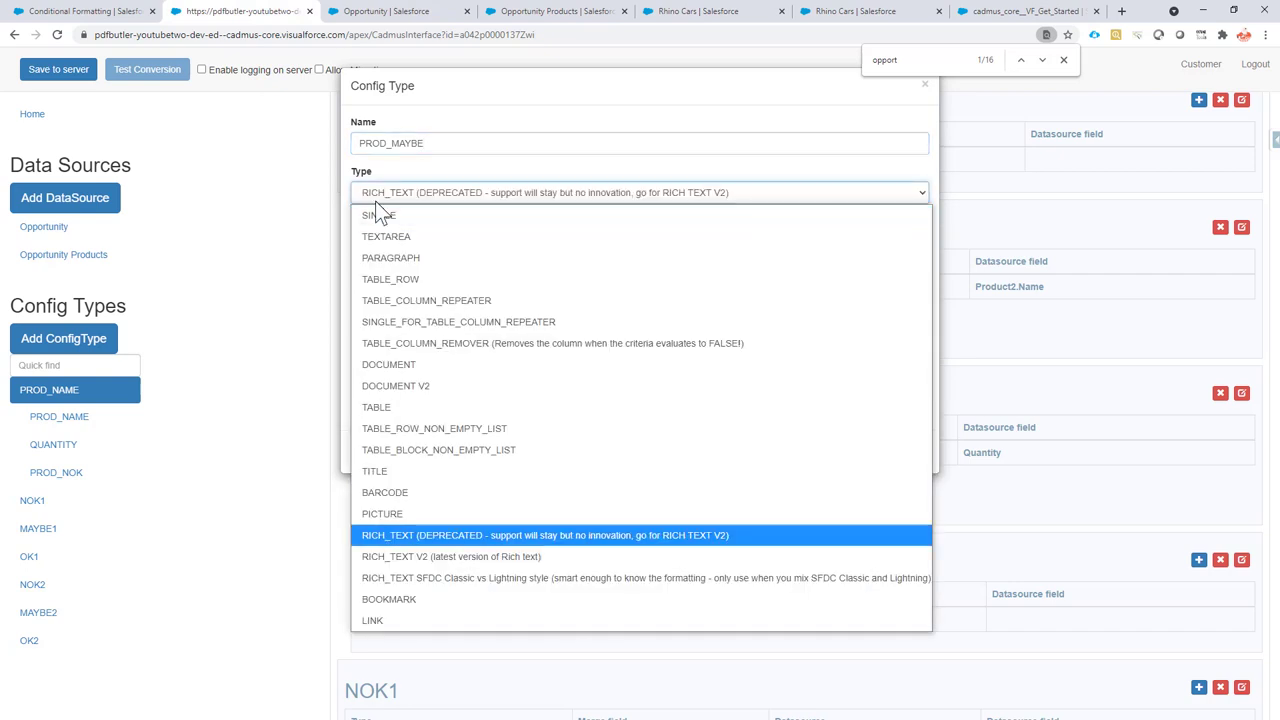
pyautogui.press('Escape')
pyautogui.press('t')
pyautogui.click(394, 290)
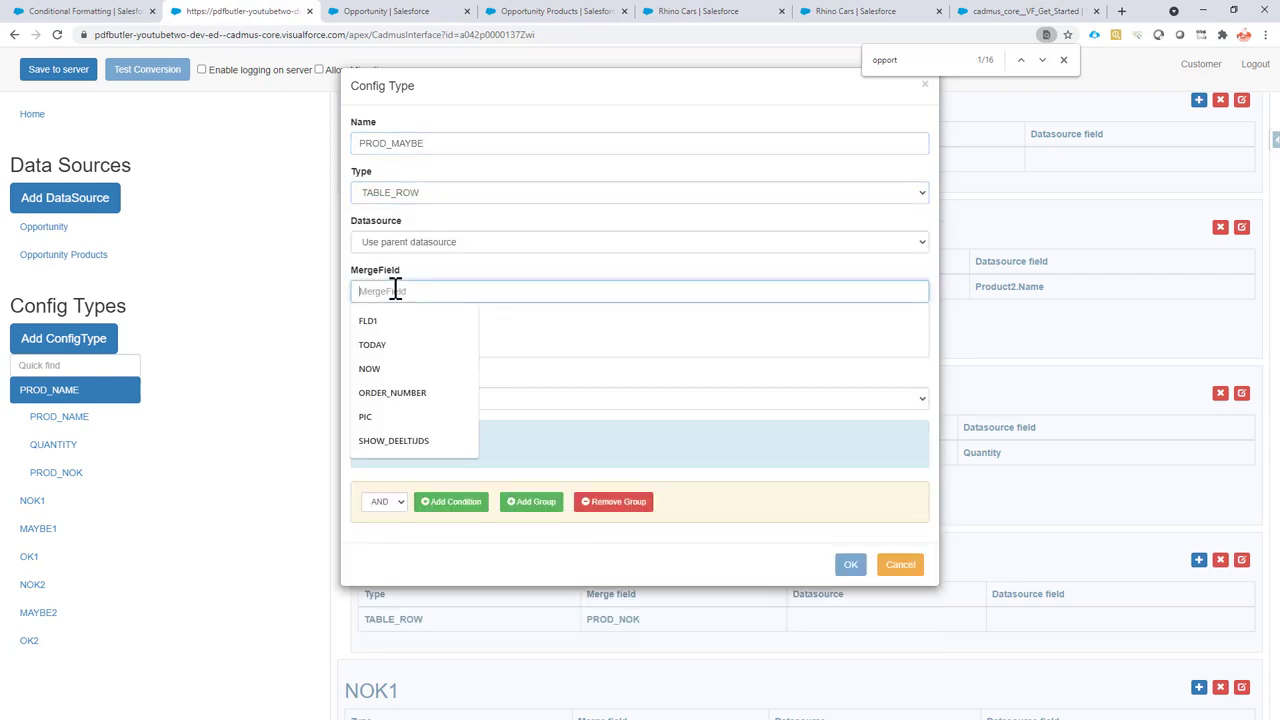
pyautogui.write('PROD_MAYBE')
pyautogui.click(415, 397)
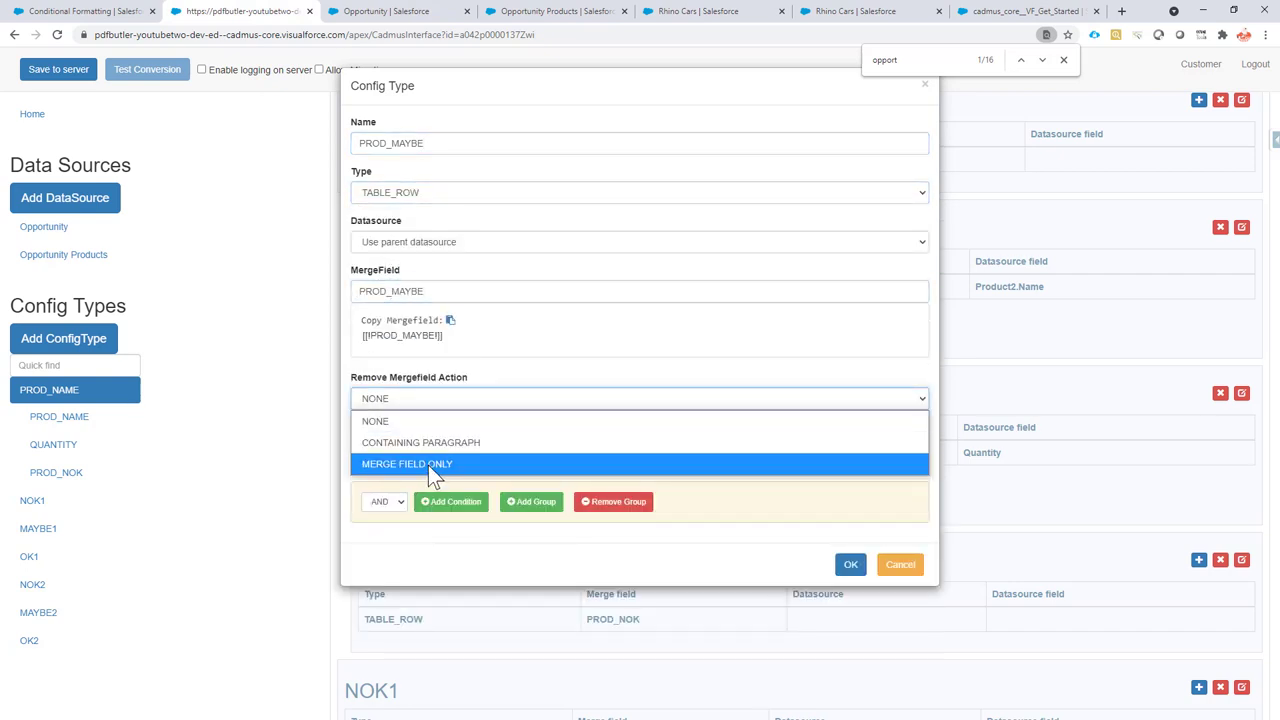
pyautogui.click(428, 465)
pyautogui.click(848, 565)
# Step: Copy the PROD_OK merge field name from the Word template and use it to name another child config type under the PROD_NAME table row
pyautogui.hotkey('alt', 'Tab')
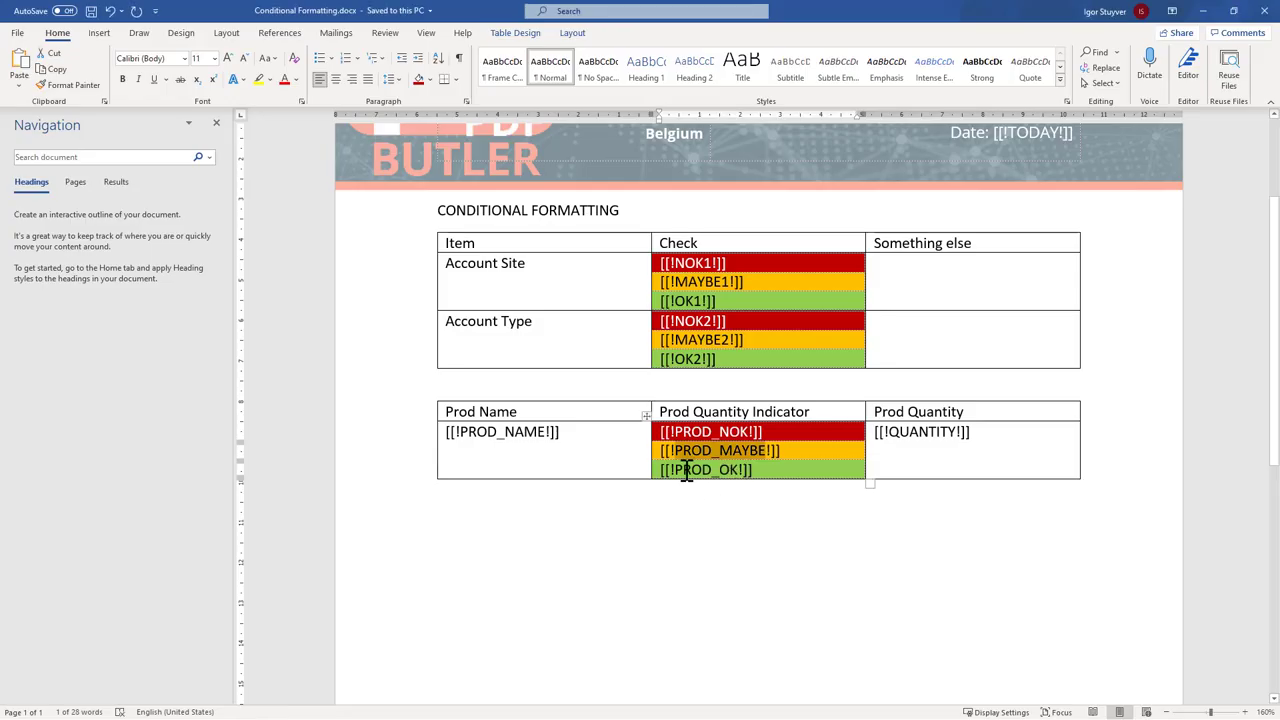
pyautogui.doubleClick(705, 470)
pyautogui.hotkey('ctrl', 'c')
pyautogui.hotkey('alt', 'Tab')
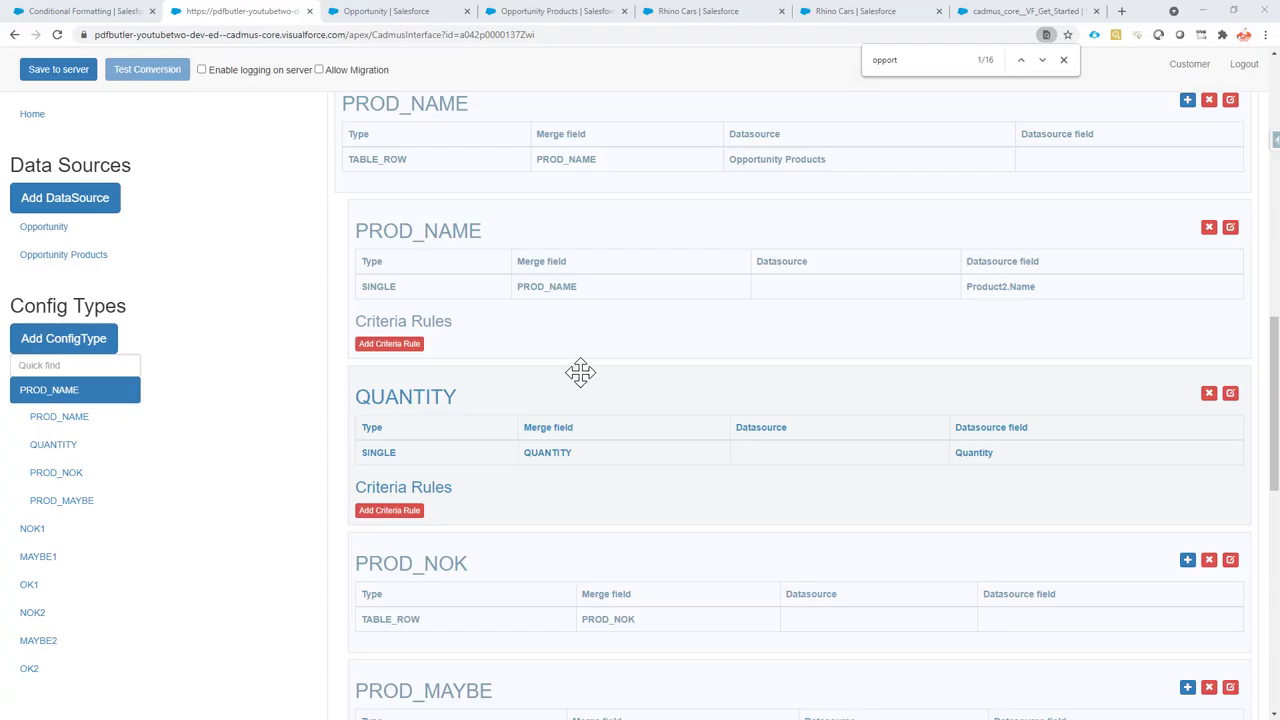
pyautogui.click(1187, 100)
pyautogui.click(435, 145)
pyautogui.hotkey('ctrl', 'v')
# Step: Set the PROD_OK config type to TABLE_ROW with merge field PROD_OK and remove action MERGE FIELD ONLY, and confirm it
pyautogui.click(389, 200)
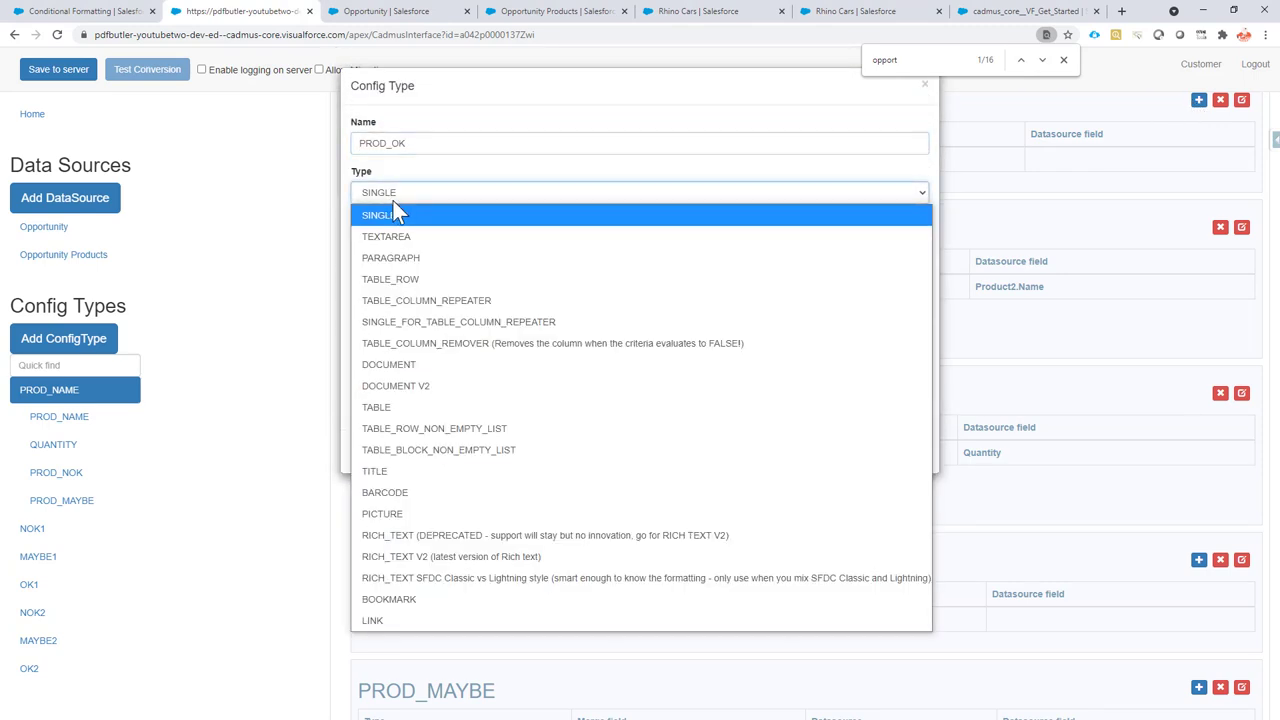
pyautogui.click(418, 274)
pyautogui.click(390, 281)
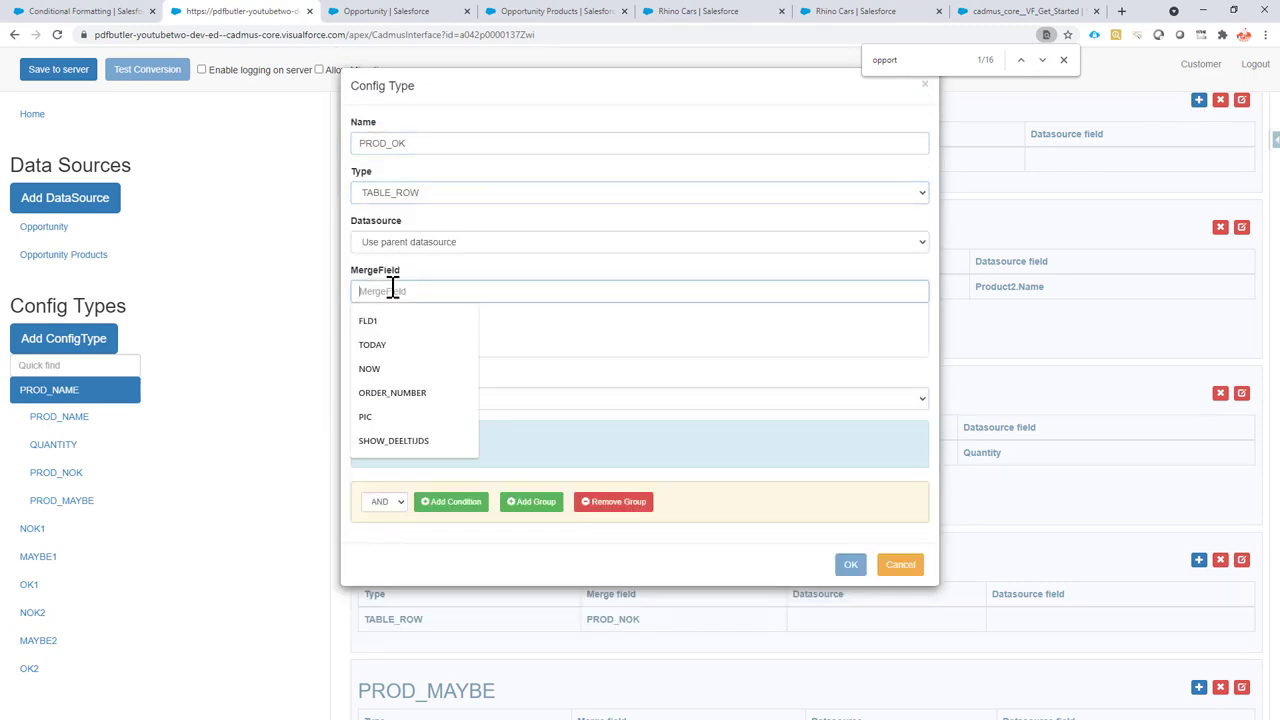
pyautogui.hotkey('ctrl', 'v')
pyautogui.click(388, 398)
pyautogui.click(413, 461)
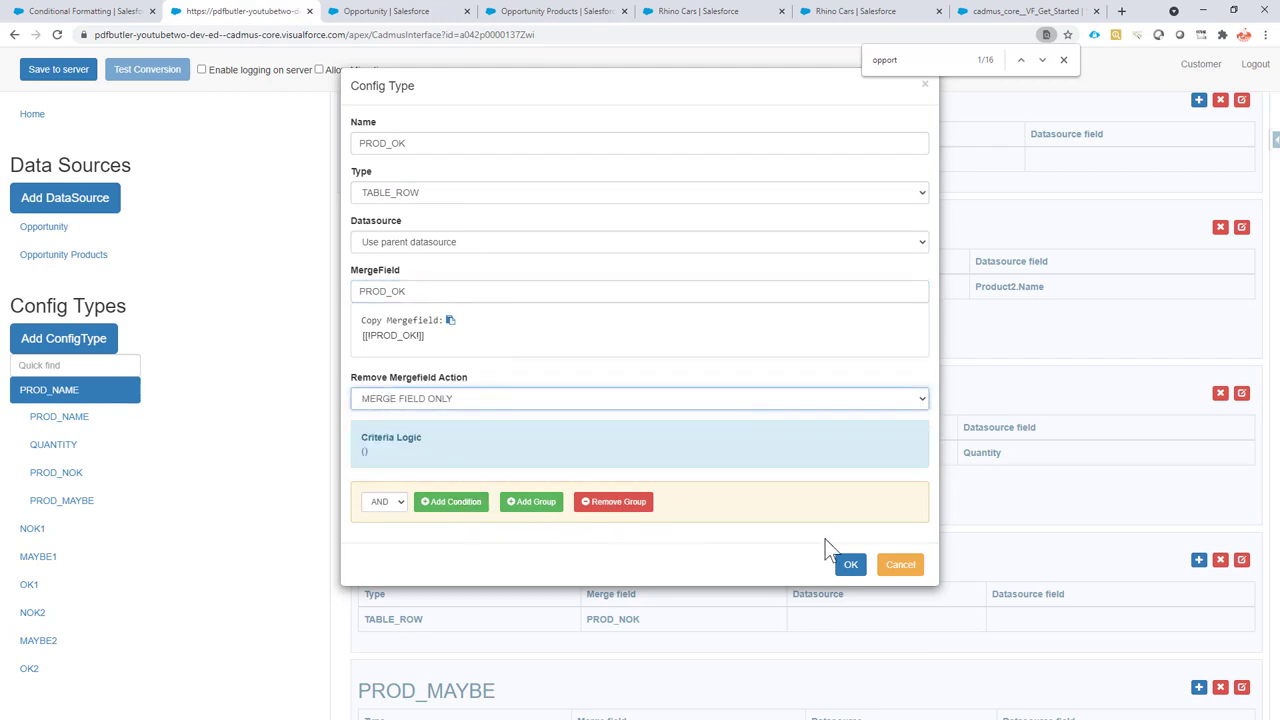
pyautogui.click(850, 564)
# Step: Check the product indicator rows in the Word template and add the condition Quantity = 0 to the PROD_NOK config type
pyautogui.middleClick(677, 373)
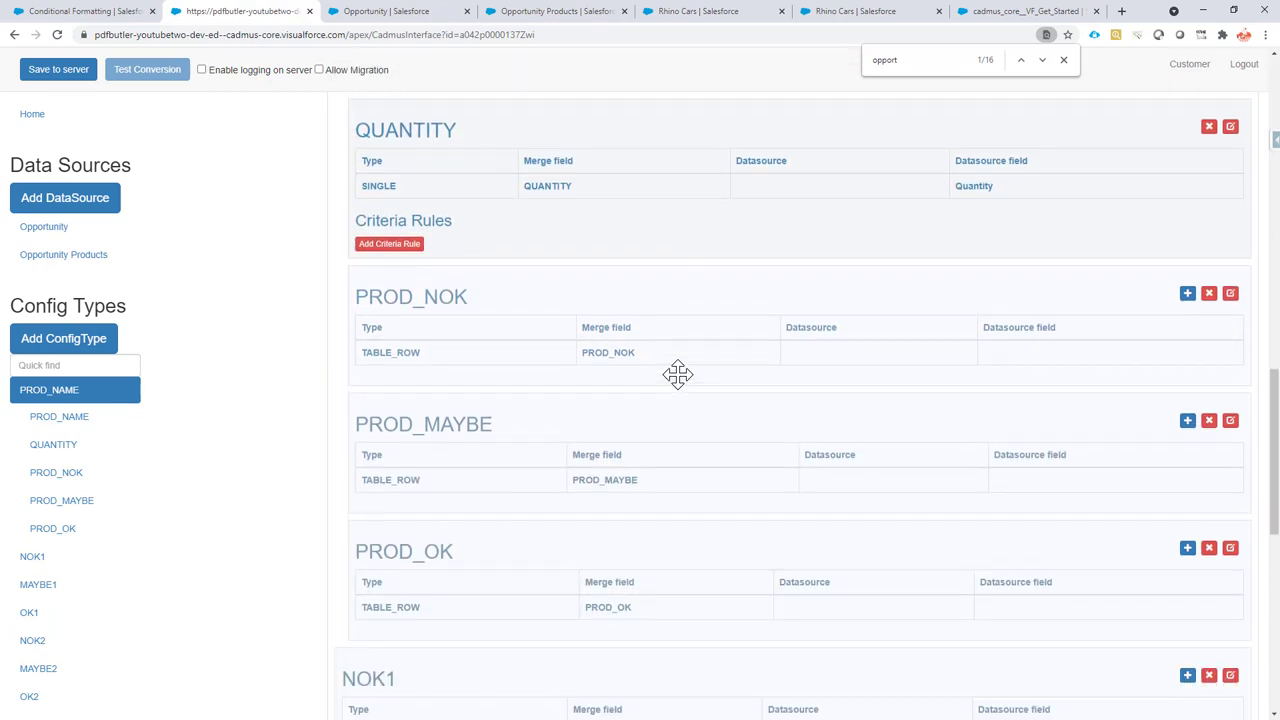
pyautogui.hotkey('alt', 'Tab')
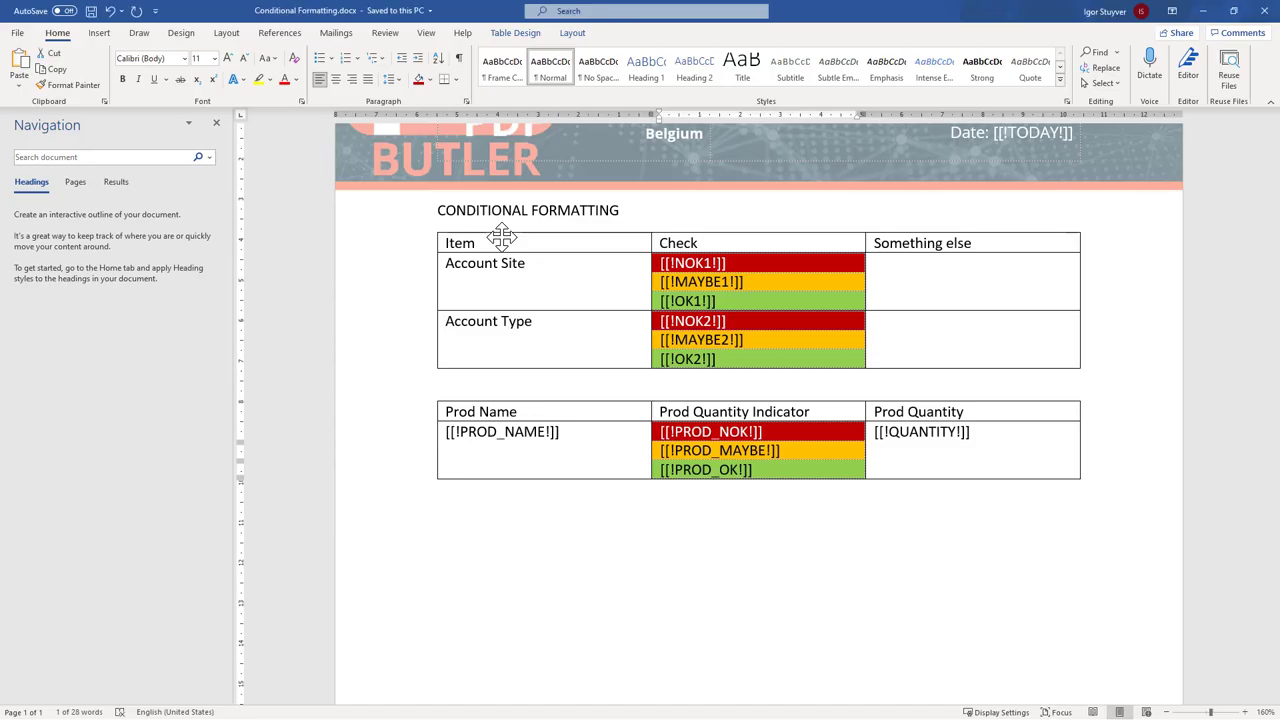
pyautogui.moveTo(662, 432); pyautogui.dragTo(777, 445)
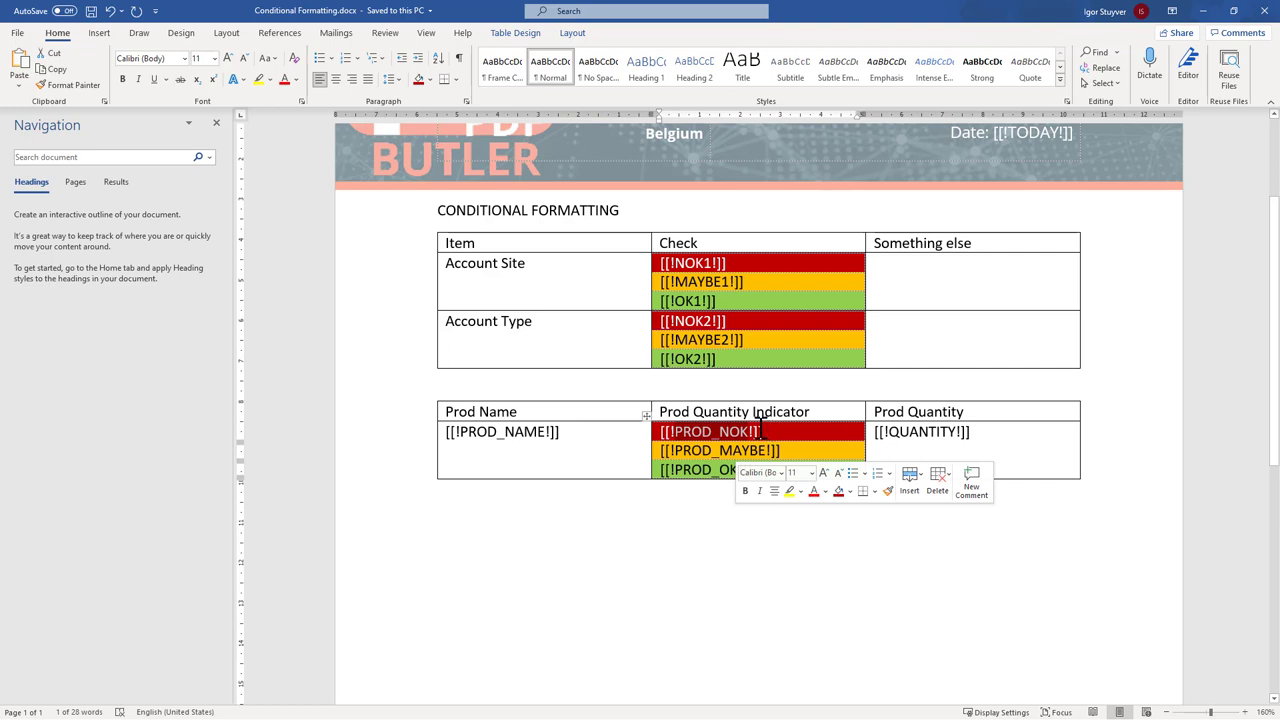
pyautogui.moveTo(700, 450); pyautogui.dragTo(735, 485)
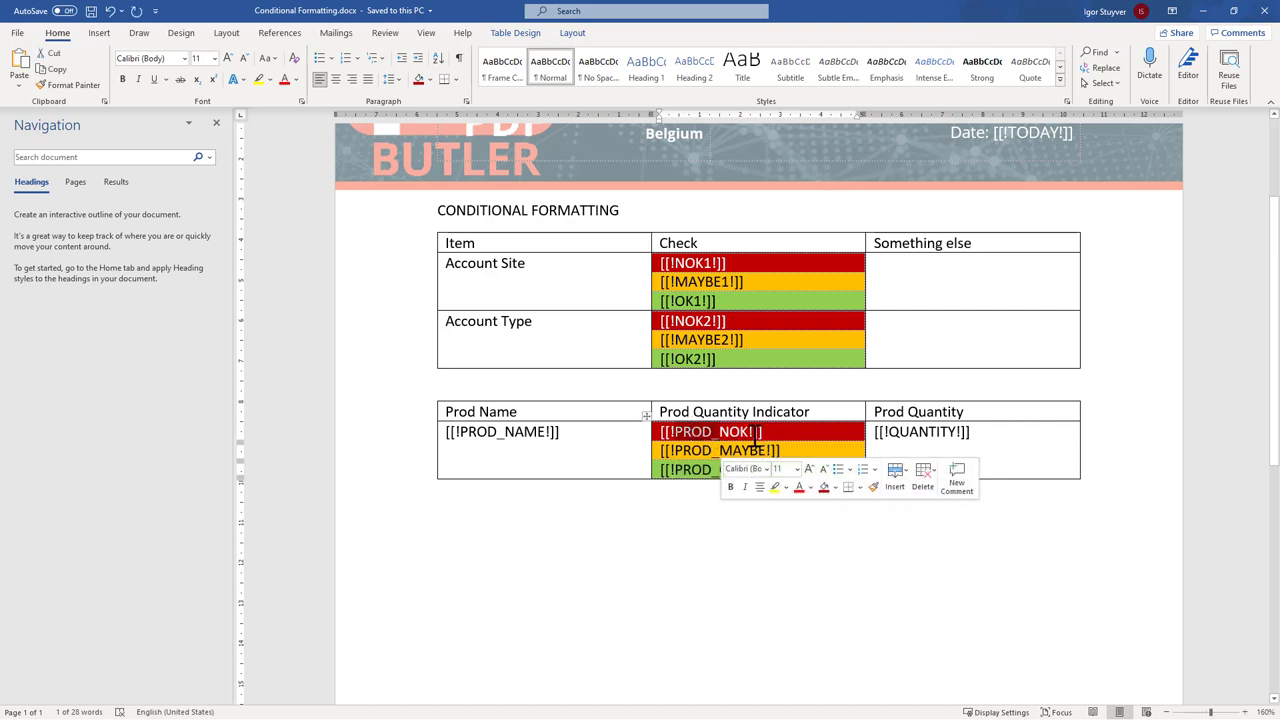
pyautogui.hotkey('alt', 'Tab')
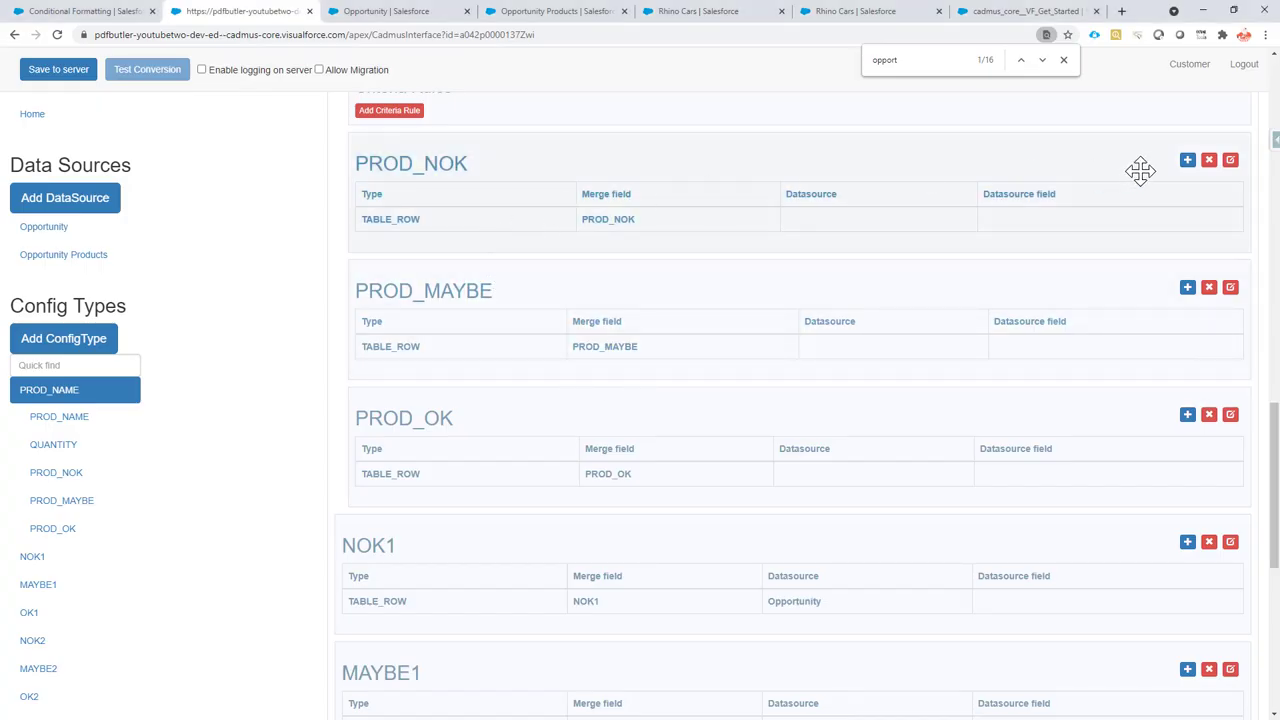
pyautogui.click(1230, 162)
pyautogui.click(455, 502)
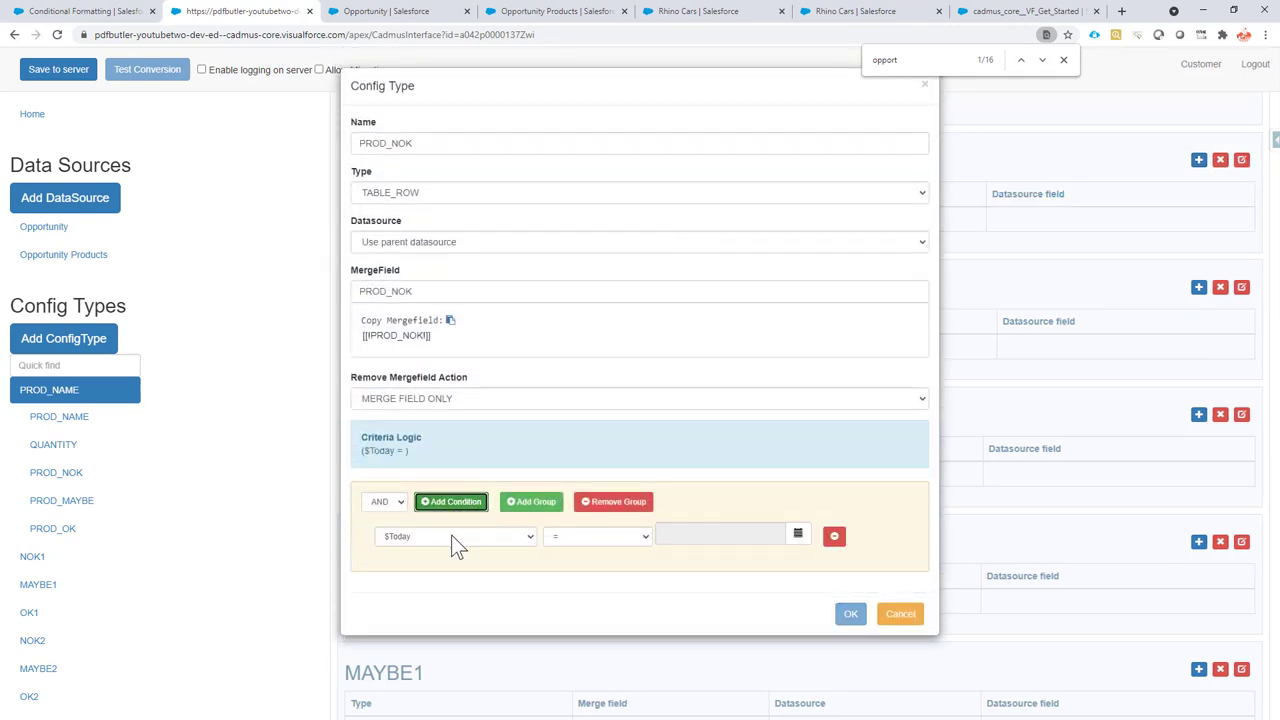
pyautogui.click(452, 536)
pyautogui.scroll(-5, 450, 470)
pyautogui.scroll(5, 448, 466)
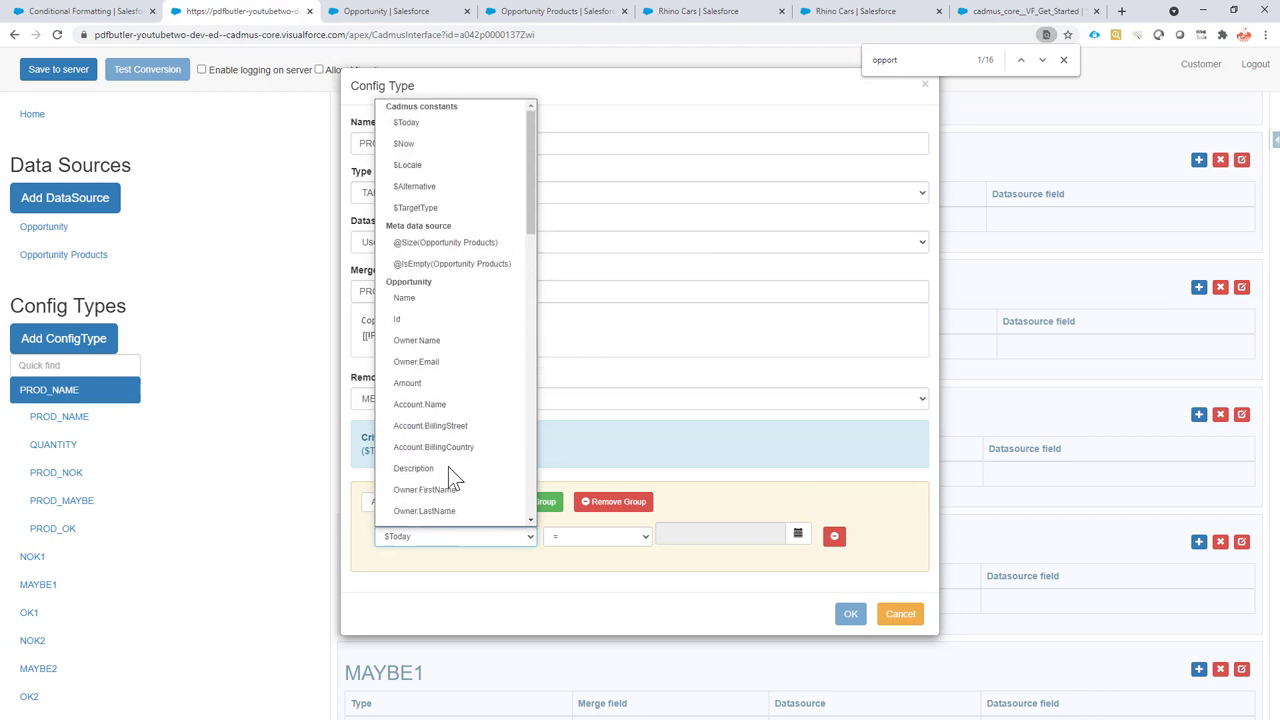
pyautogui.scroll(-10, 465, 275)
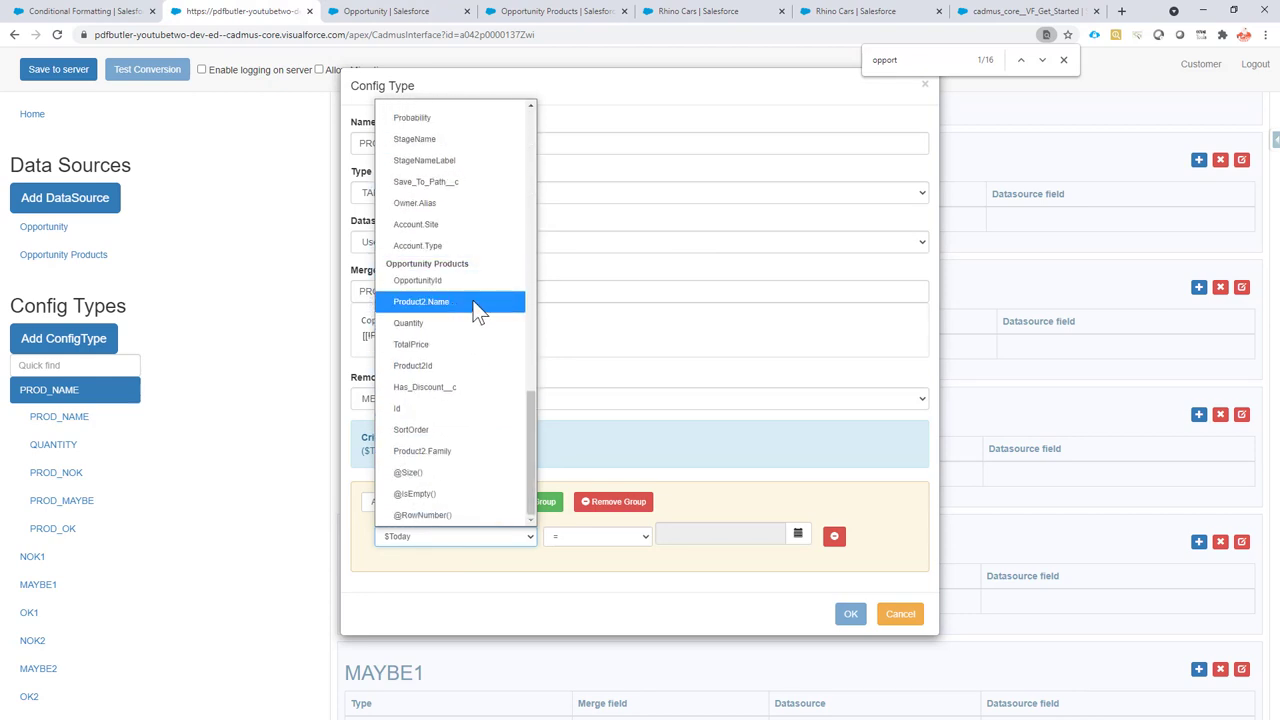
pyautogui.click(447, 321)
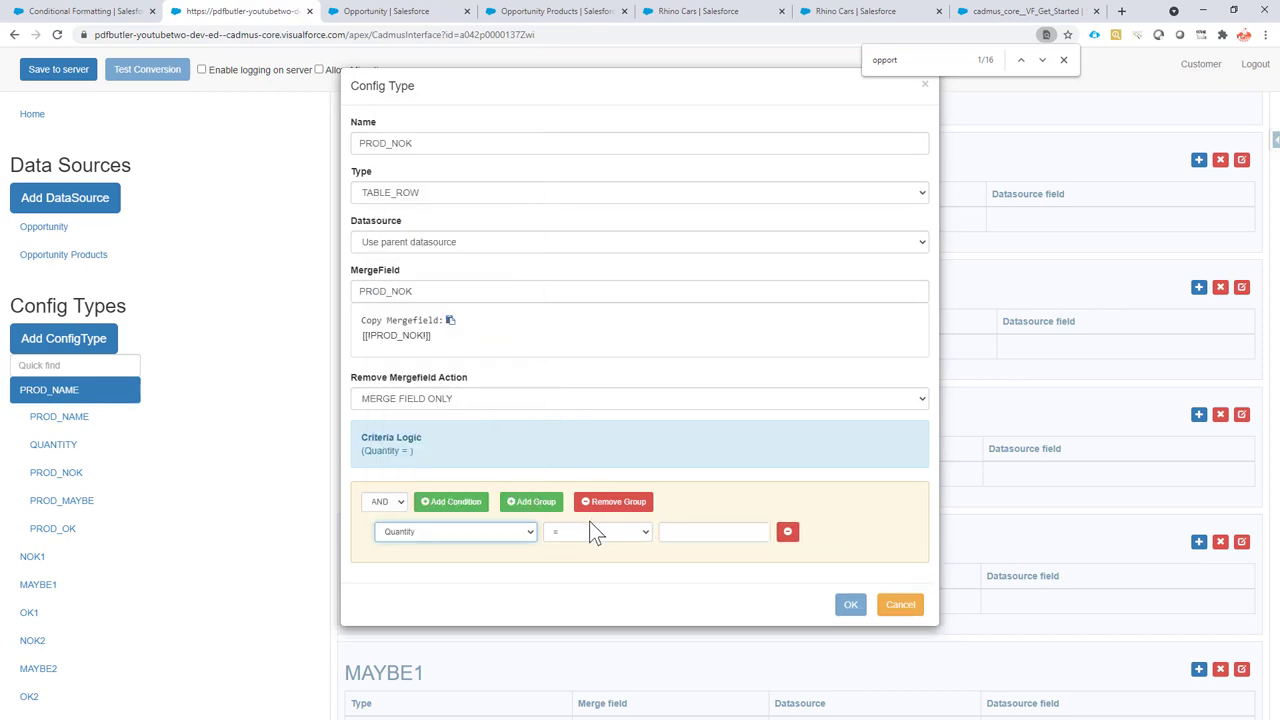
pyautogui.click(711, 531)
pyautogui.write('0')
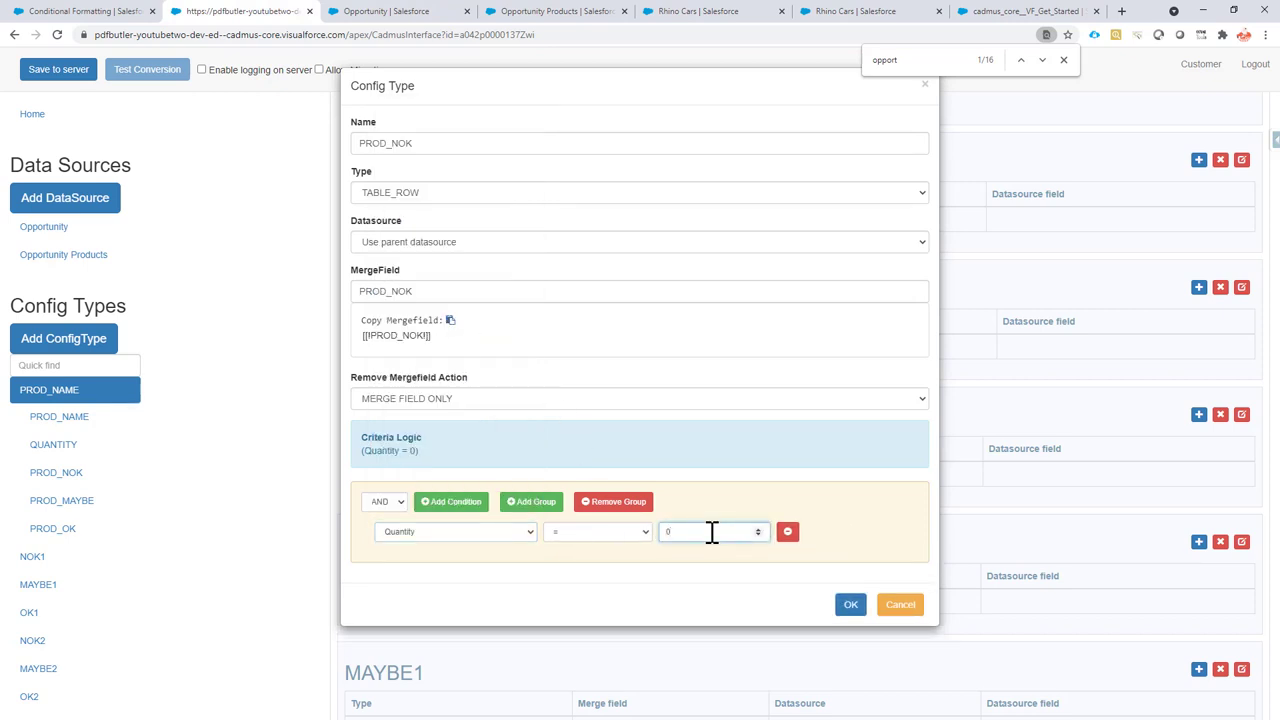
pyautogui.click(850, 605)
# Step: Check the PROD_MAYBE row in the Word template and add the condition Quantity = 1 to the PROD_MAYBE config type
pyautogui.hotkey('alt', 'Tab')
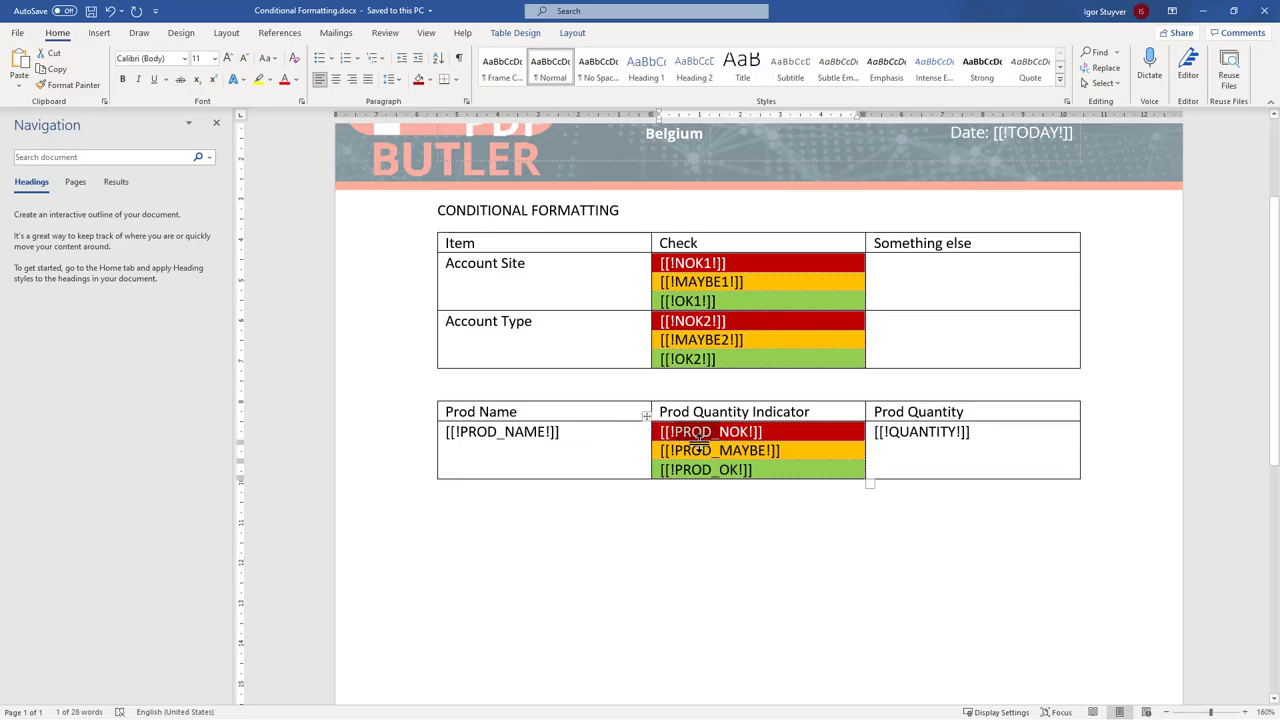
pyautogui.moveTo(695, 450); pyautogui.dragTo(733, 448)
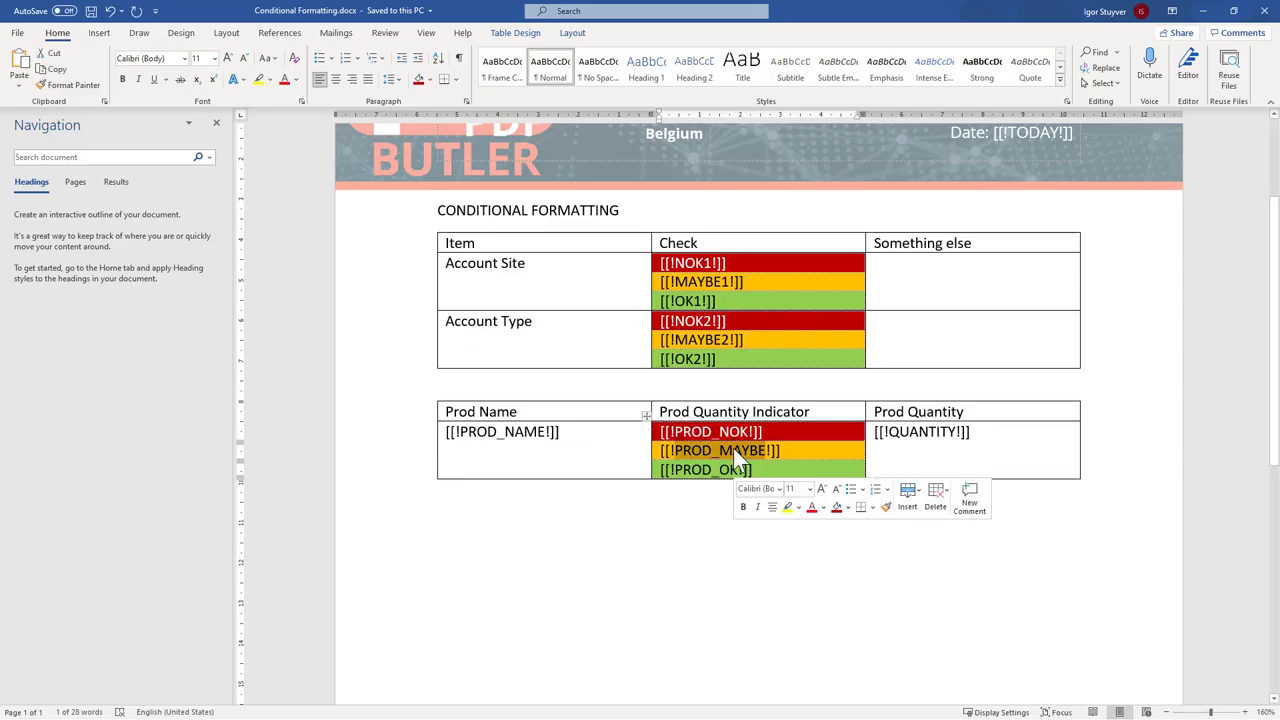
pyautogui.hotkey('alt', 'Tab')
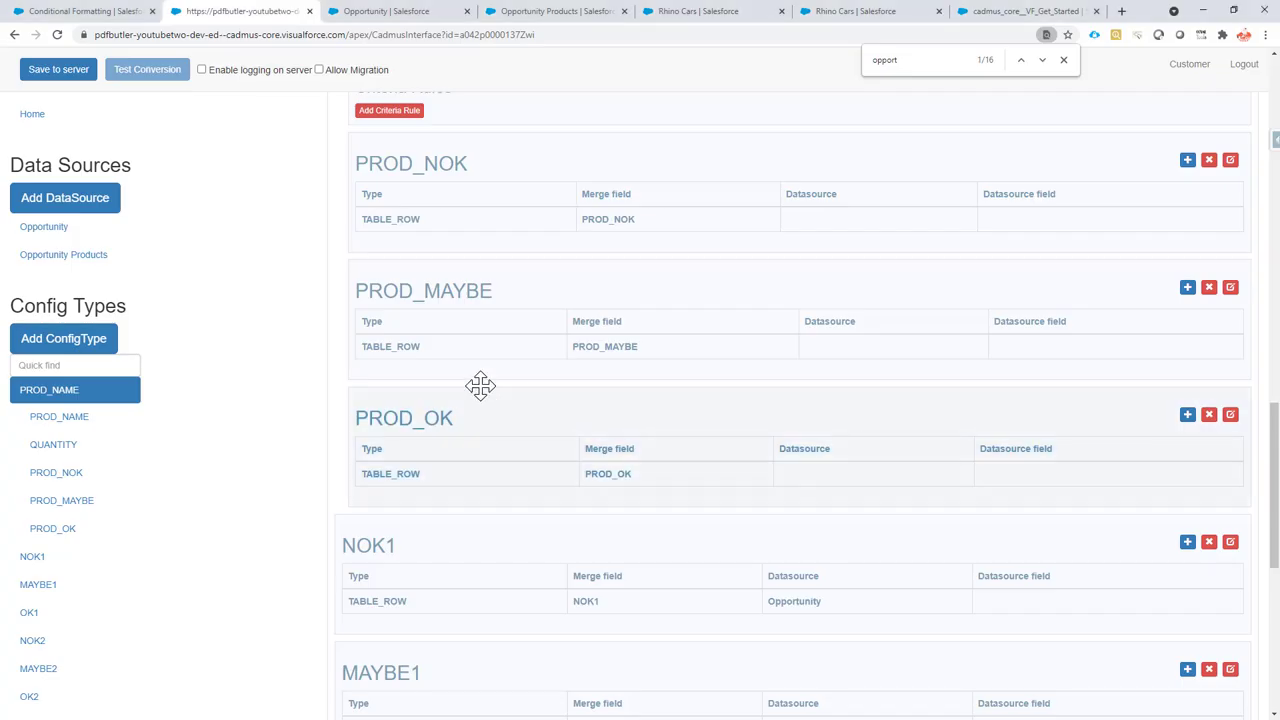
pyautogui.click(1230, 287)
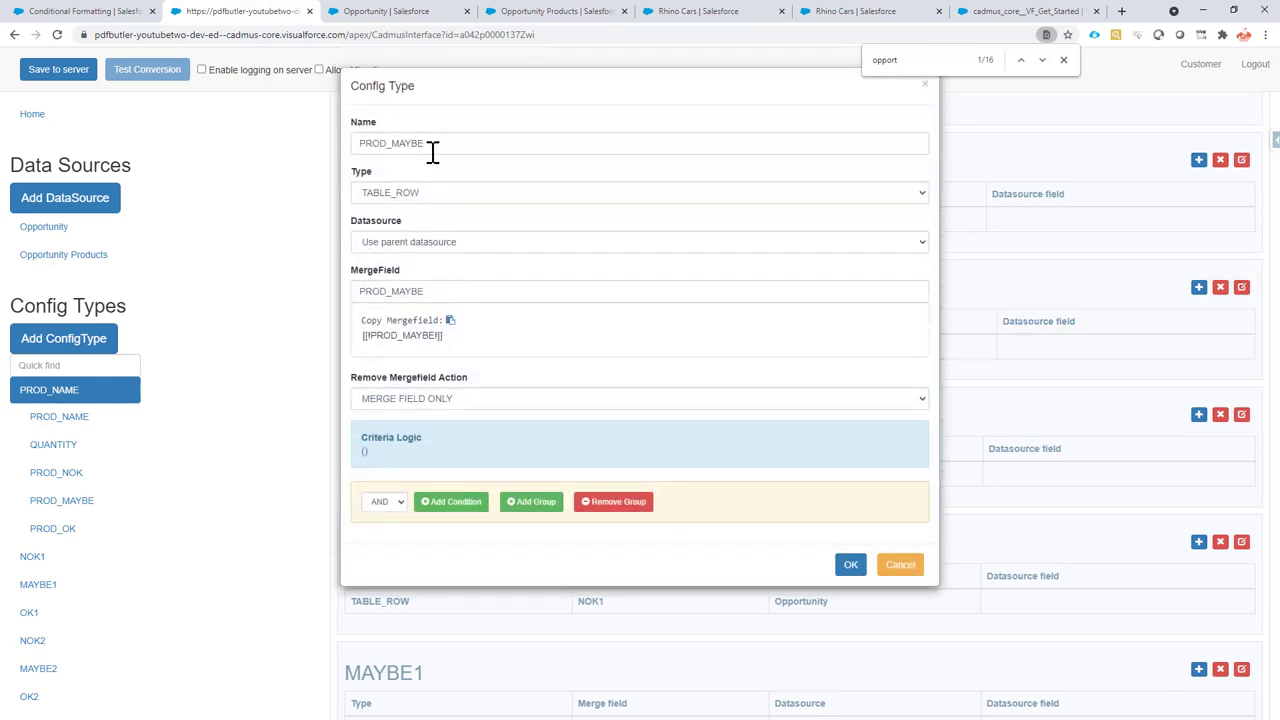
pyautogui.click(471, 481)
pyautogui.click(465, 529)
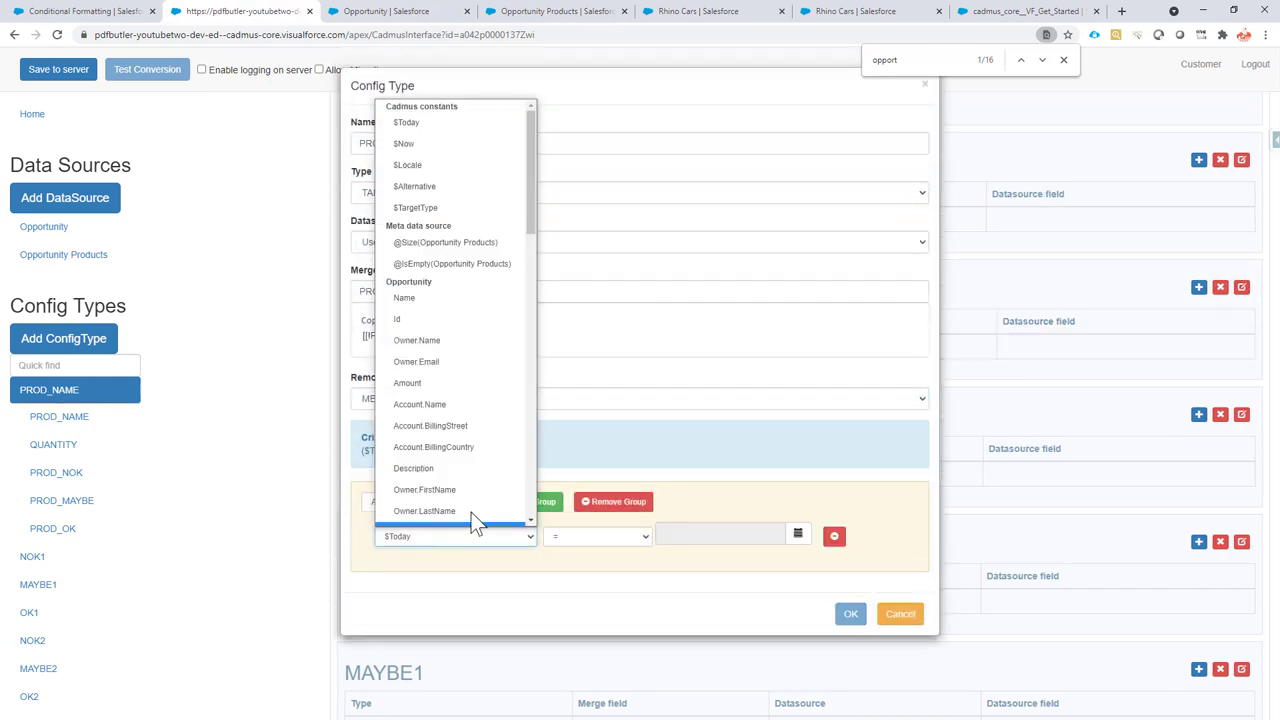
pyautogui.scroll(-5, 465, 480)
pyautogui.scroll(-2, 463, 470)
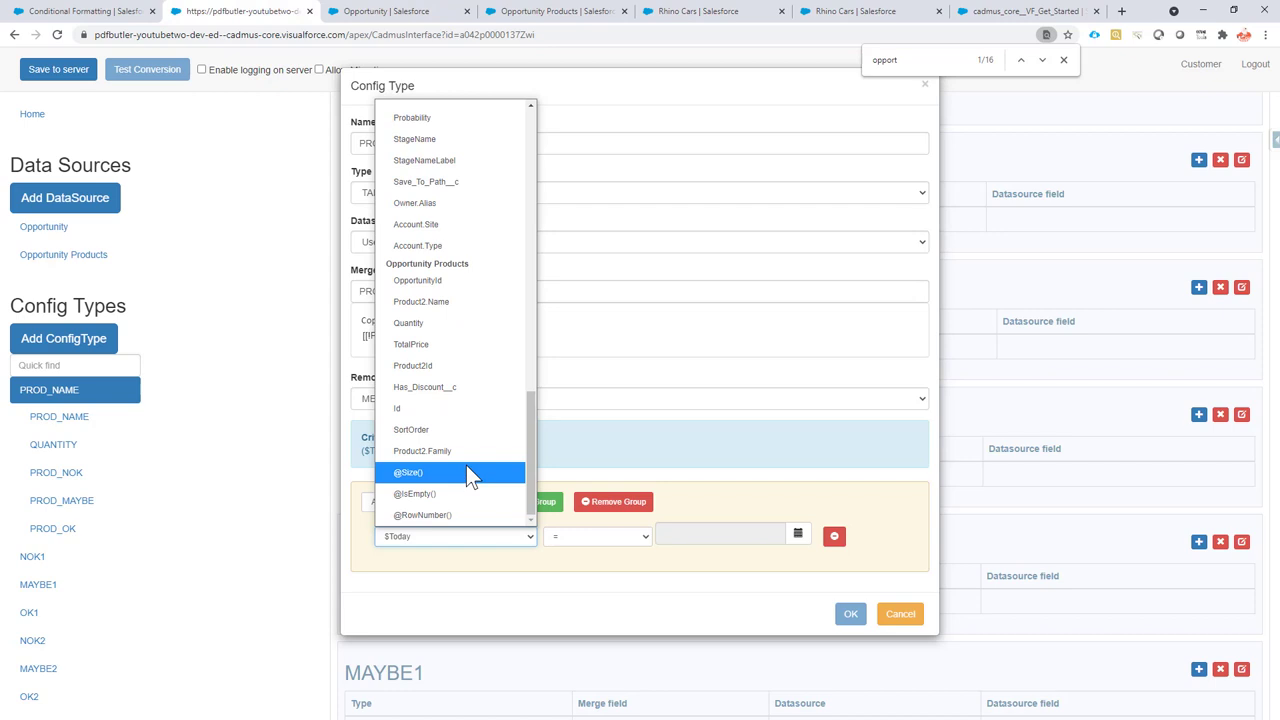
pyautogui.click(454, 324)
pyautogui.click(703, 533)
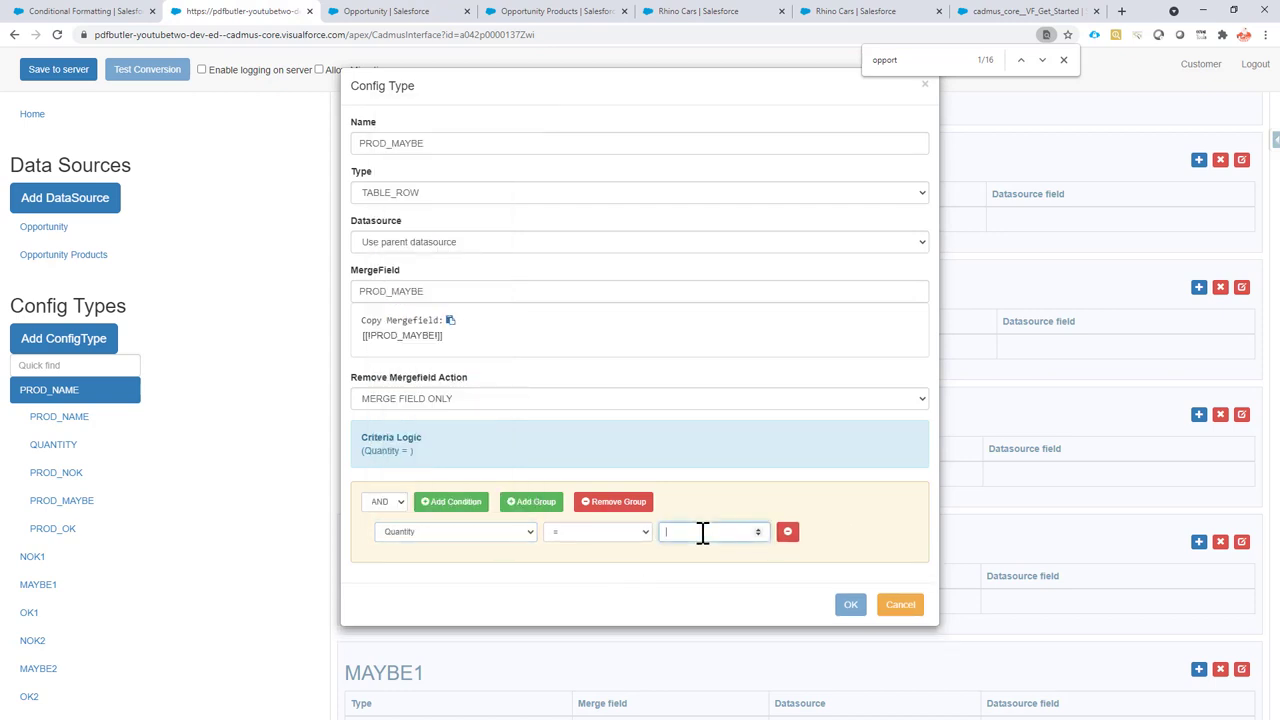
pyautogui.write('1')
pyautogui.click(850, 605)
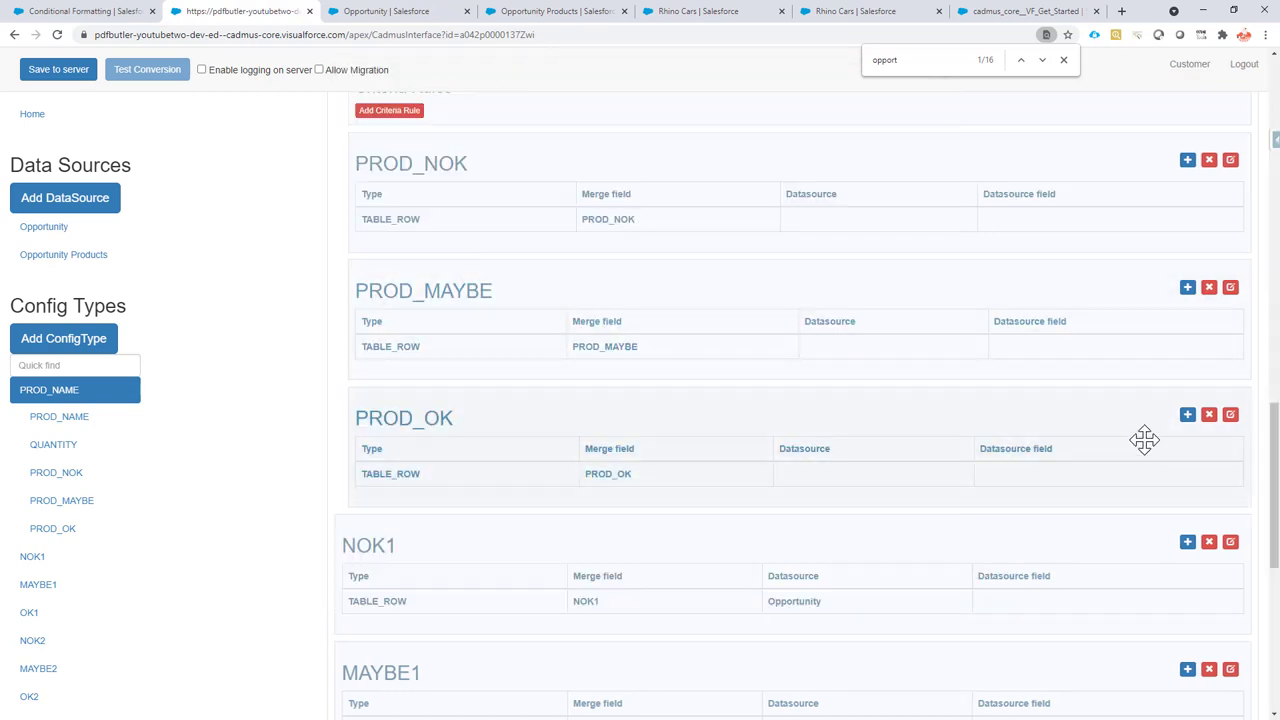
# Step: Add the condition Quantity > 1 to the PROD_OK config type and save the configuration to the server
pyautogui.click(1230, 416)
pyautogui.hotkey('alt', 'Tab')
pyautogui.moveTo(766, 450); pyautogui.dragTo(735, 497)
pyautogui.hotkey('alt', 'Tab')
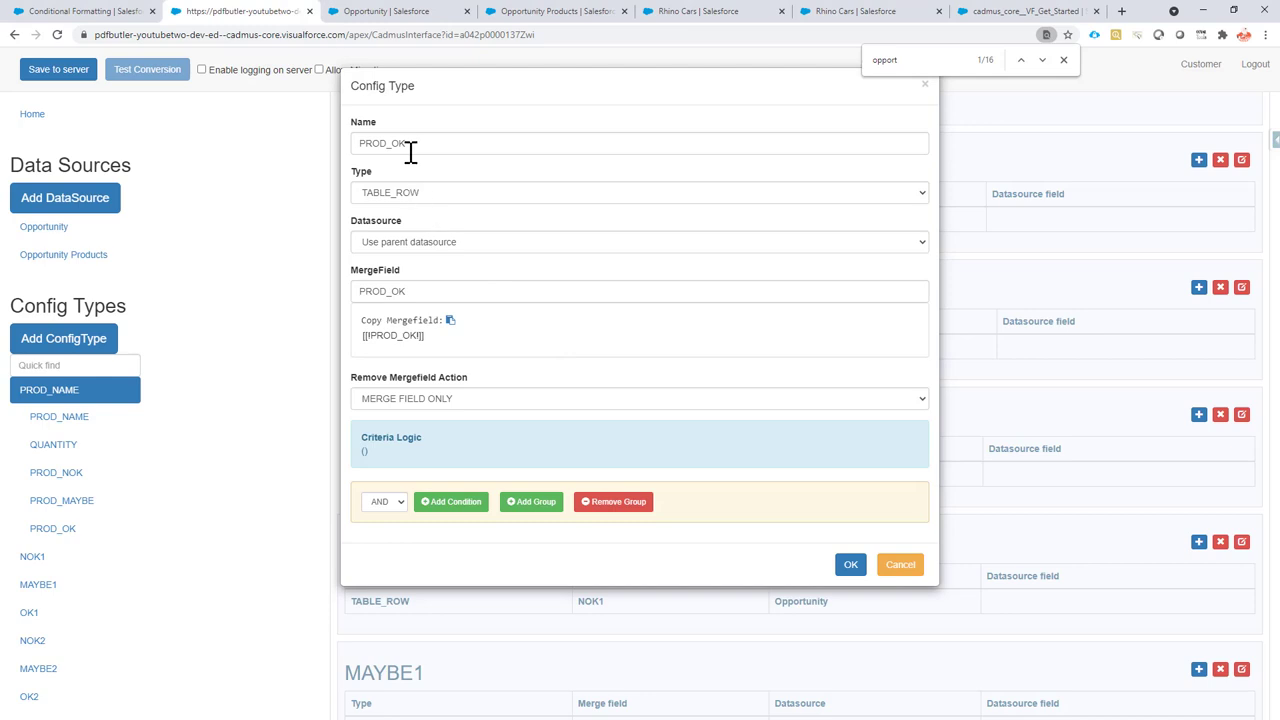
pyautogui.click(452, 502)
pyautogui.click(466, 534)
pyautogui.scroll(-2, 449, 498)
pyautogui.scroll(-5, 449, 498)
pyautogui.scroll(-2, 444, 492)
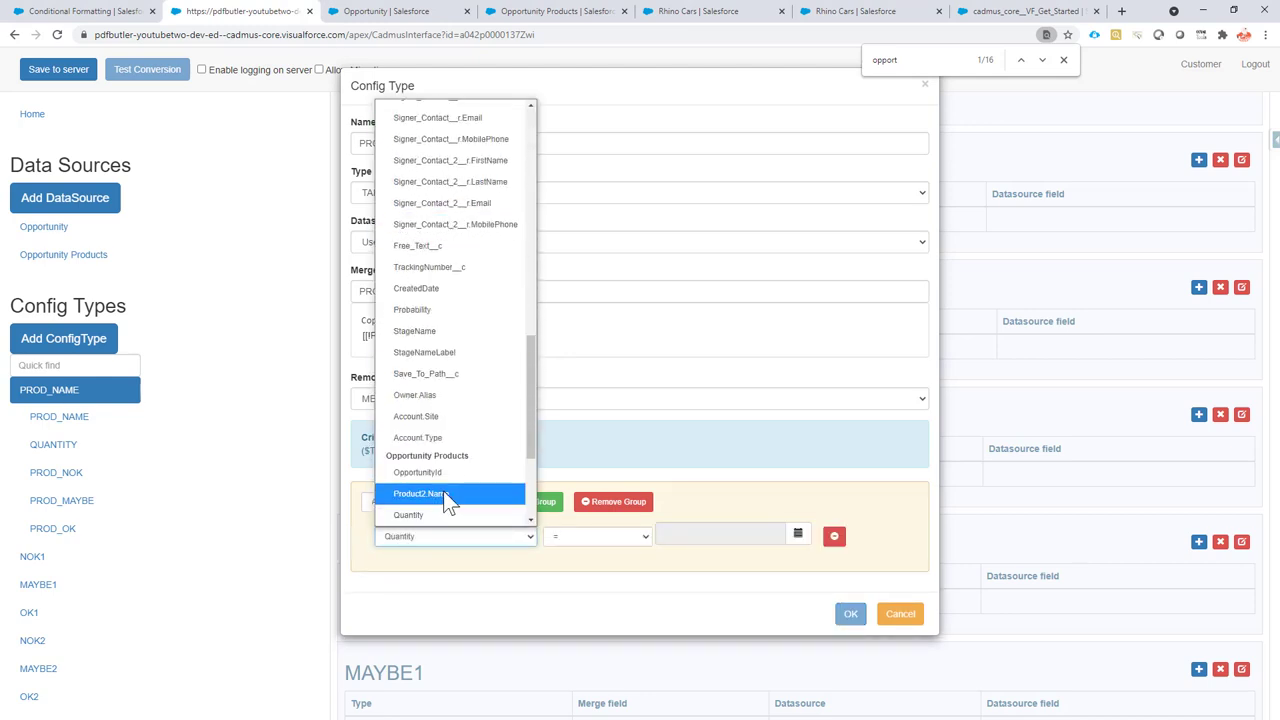
pyautogui.click(445, 515)
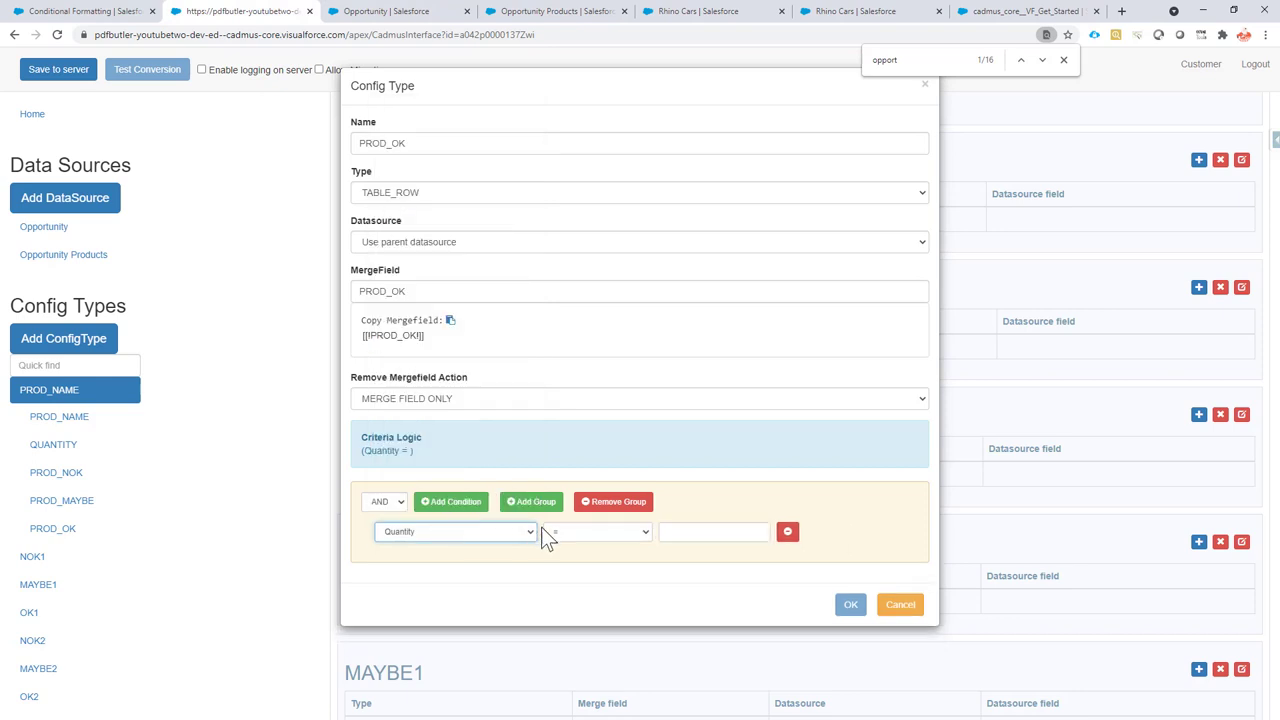
pyautogui.click(602, 534)
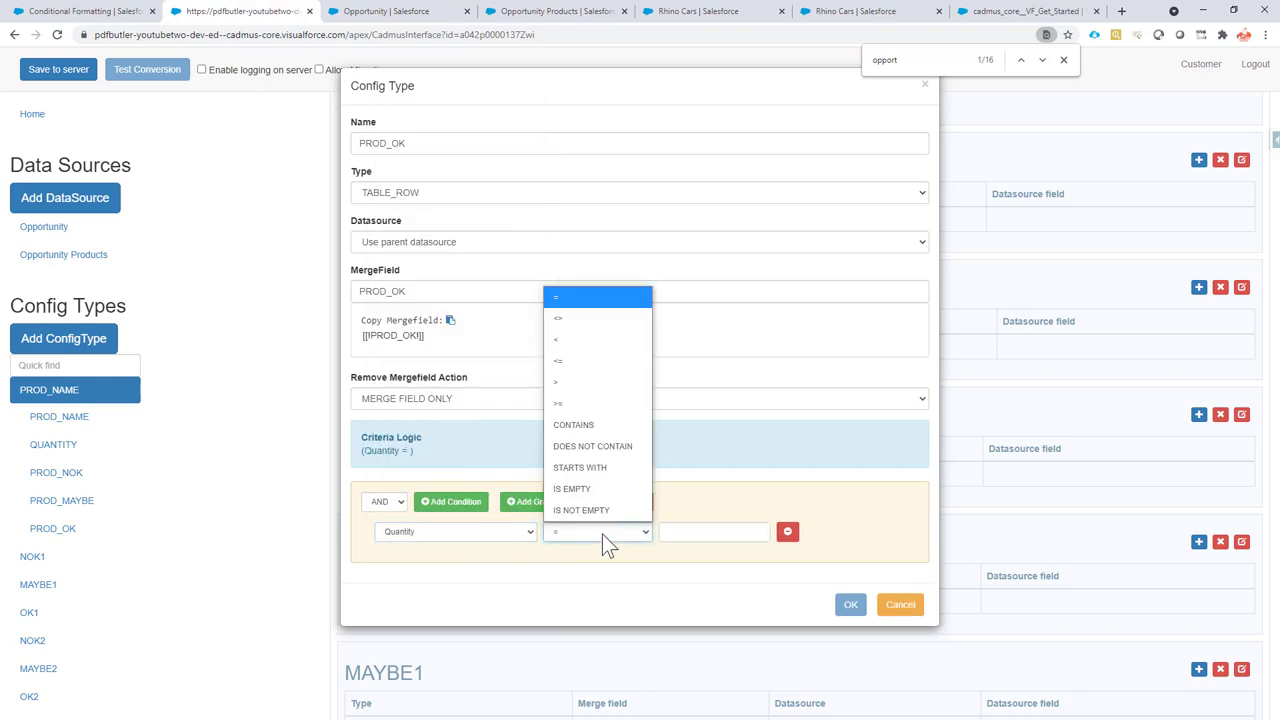
pyautogui.click(597, 383)
pyautogui.write('1')
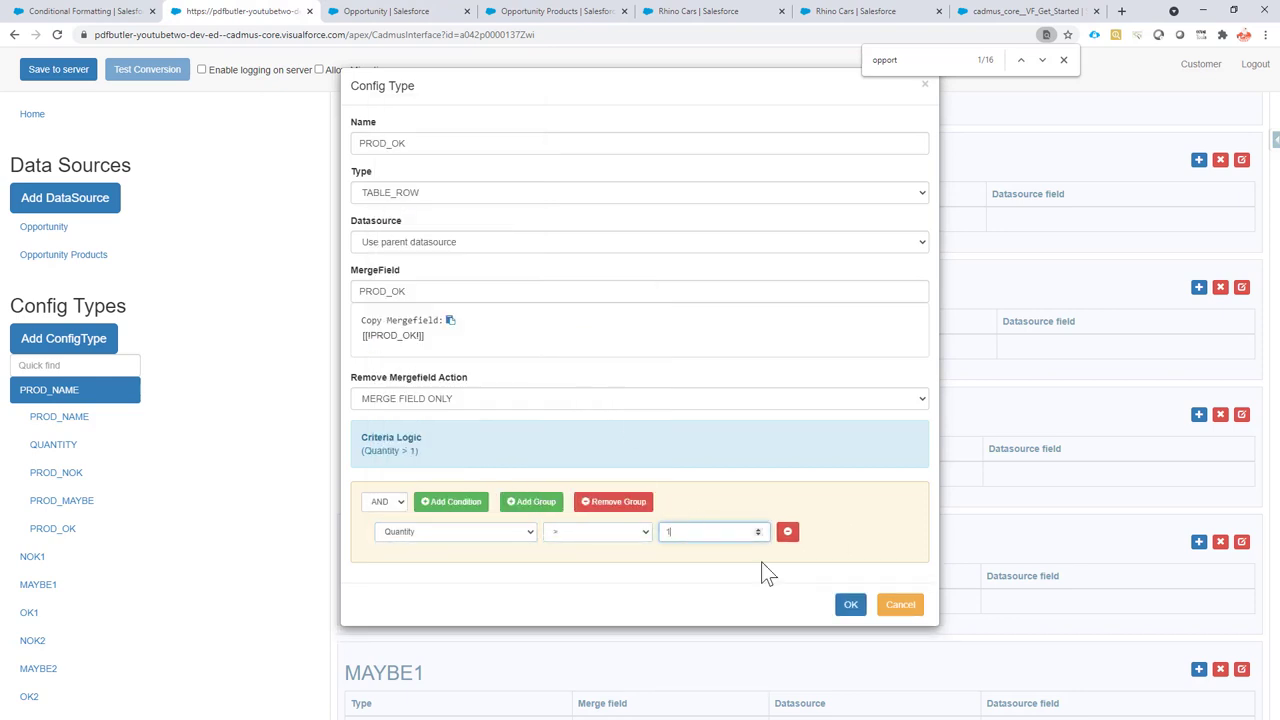
pyautogui.click(850, 604)
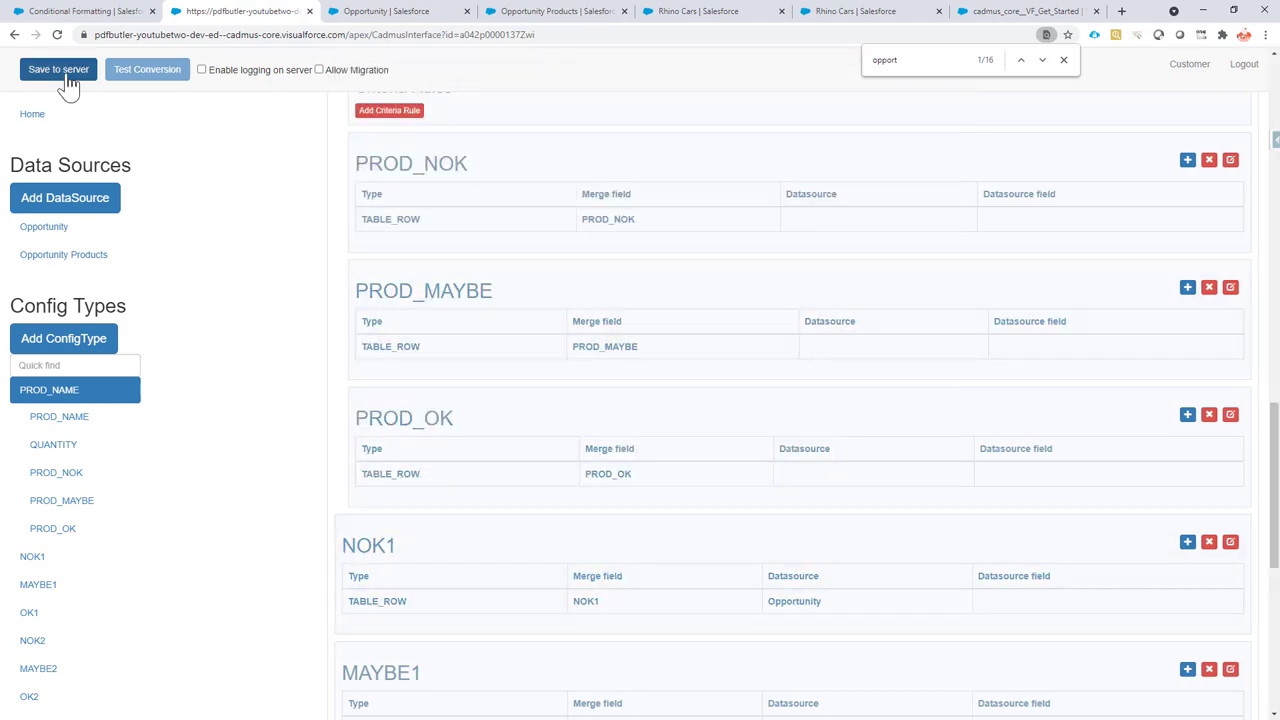
pyautogui.click(58, 70)
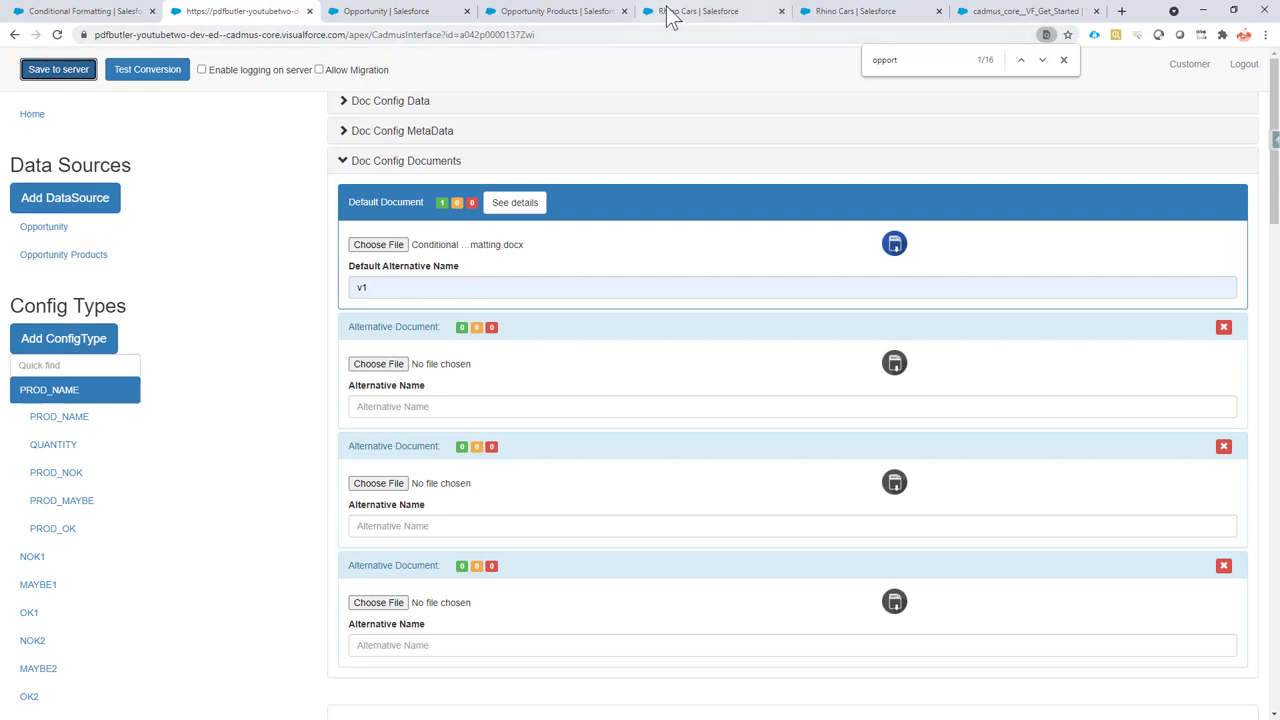
# Step: Preview the Conditional Formatting template as PDF from the Rhino Cars opportunity and compare the indicator colours with the product quantities
pyautogui.click(720, 12)
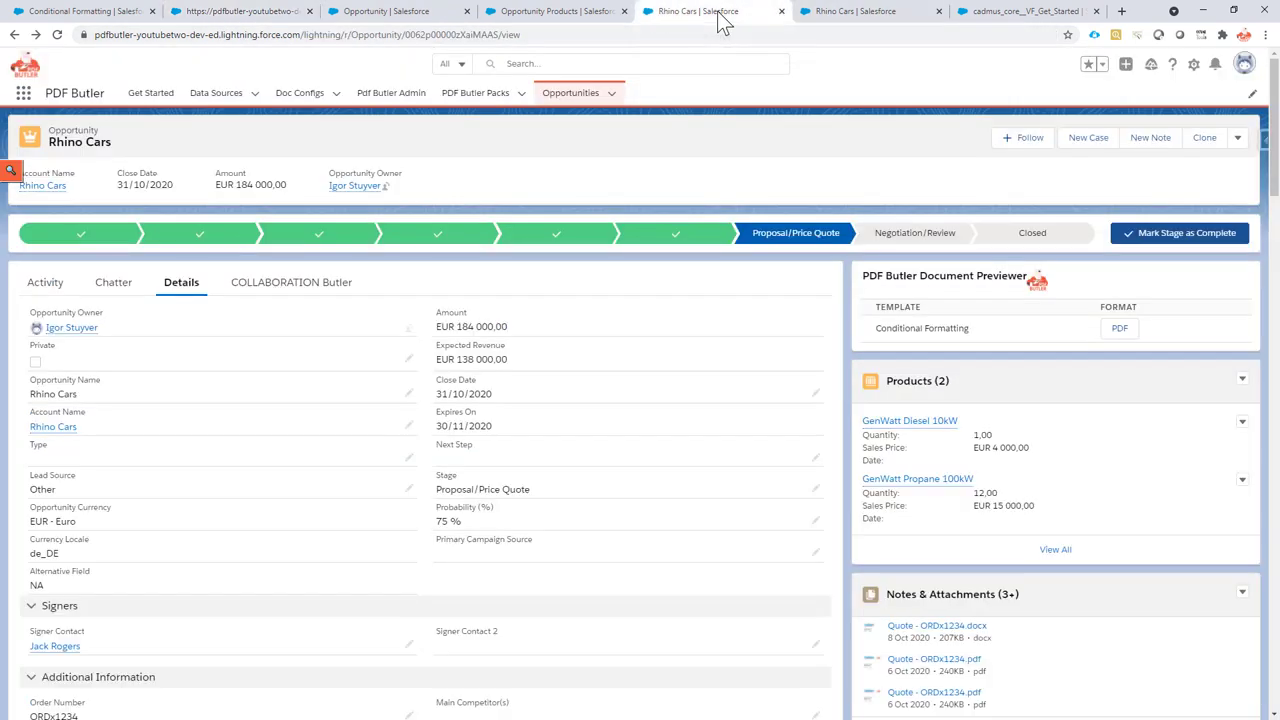
pyautogui.doubleClick(984, 435)
pyautogui.doubleClick(982, 493)
pyautogui.click(1119, 330)
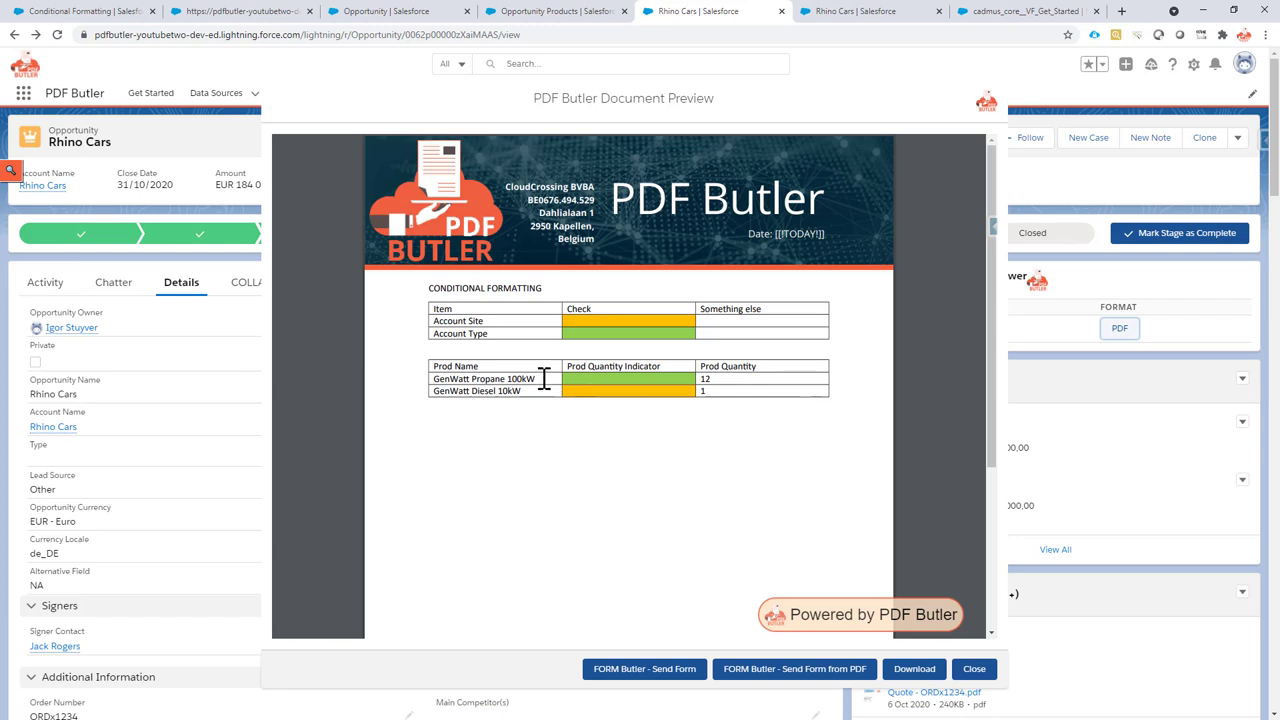
pyautogui.moveTo(734, 372); pyautogui.dragTo(705, 380)
pyautogui.click(709, 380)
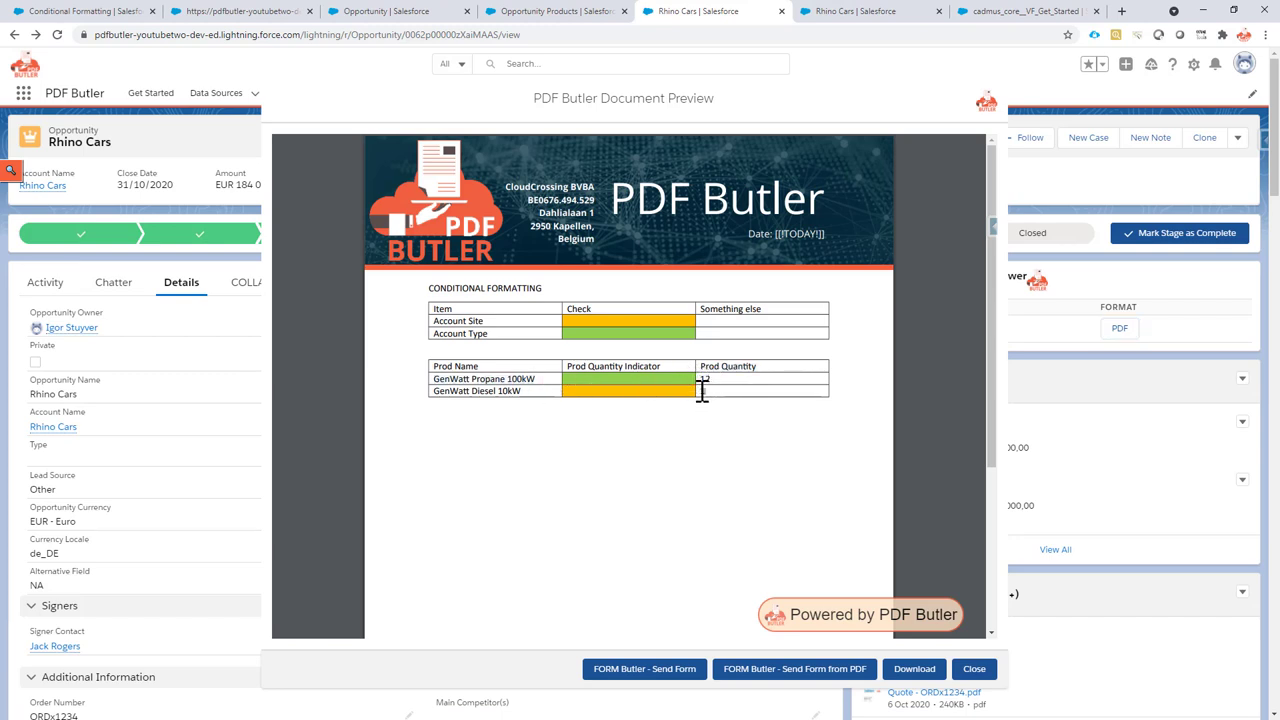